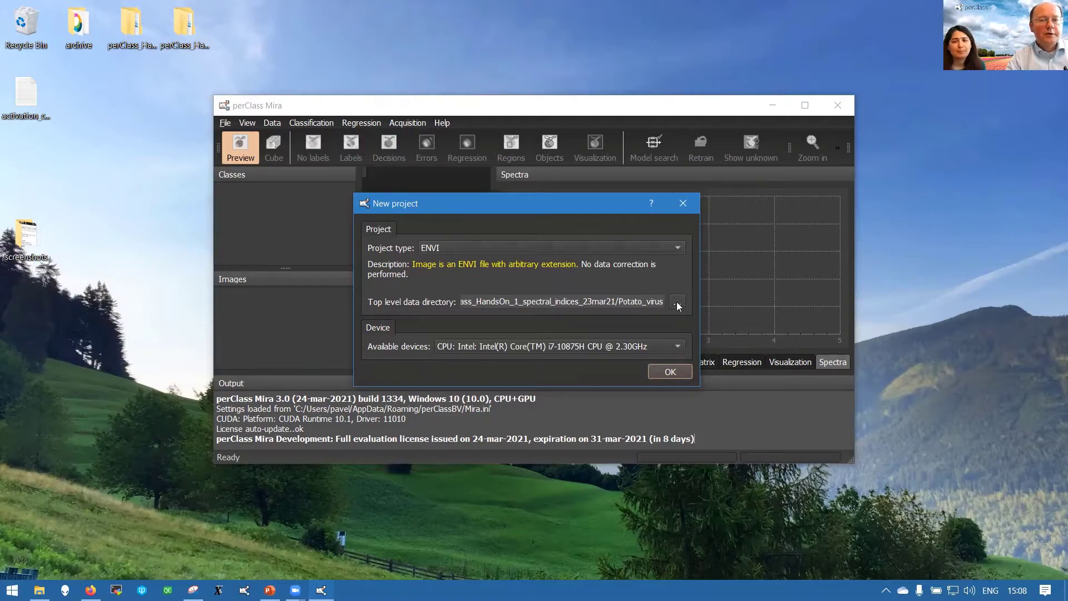
Set the new project's top level data directory to the Potato_virus folder inside perClass_HandsOn_1_spectral_indices_23mar21.
{"action": "left_click", "coordinate": [677, 302]}
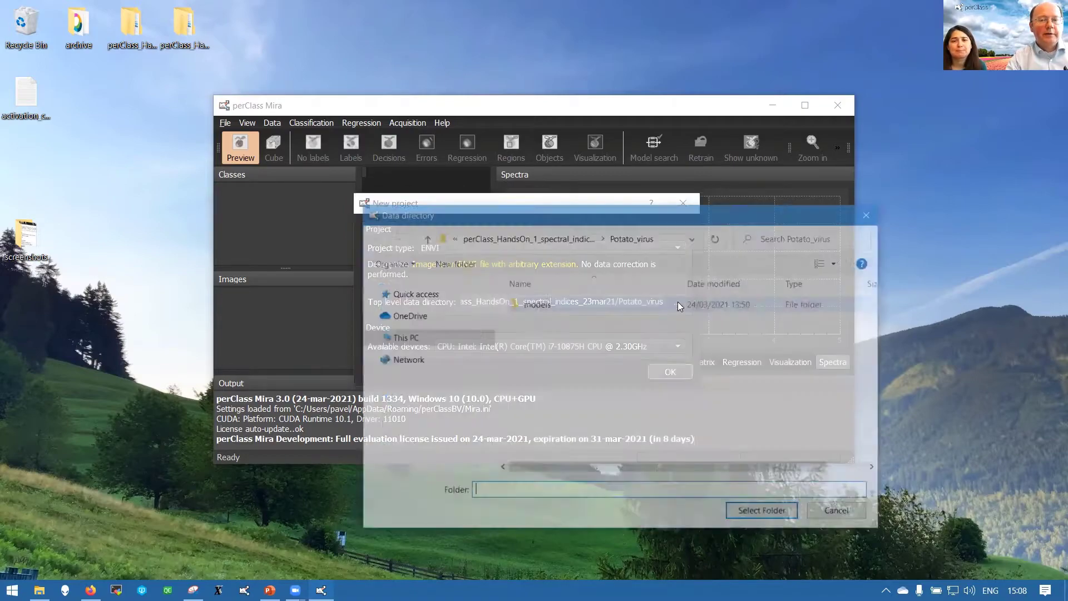
{"action": "left_click", "coordinate": [537, 238]}
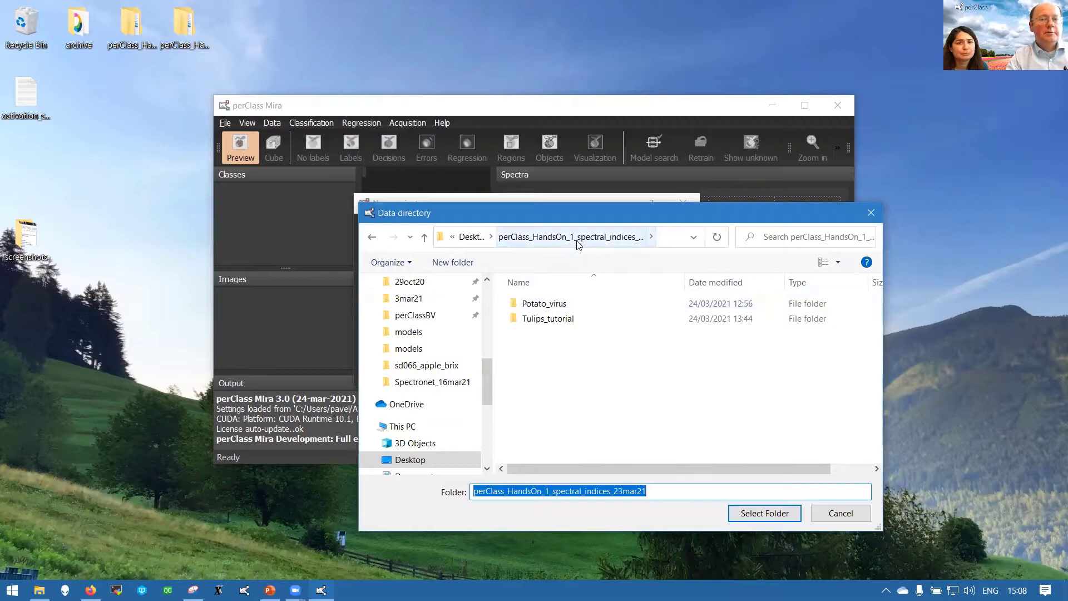
{"action": "double_click", "coordinate": [563, 309]}
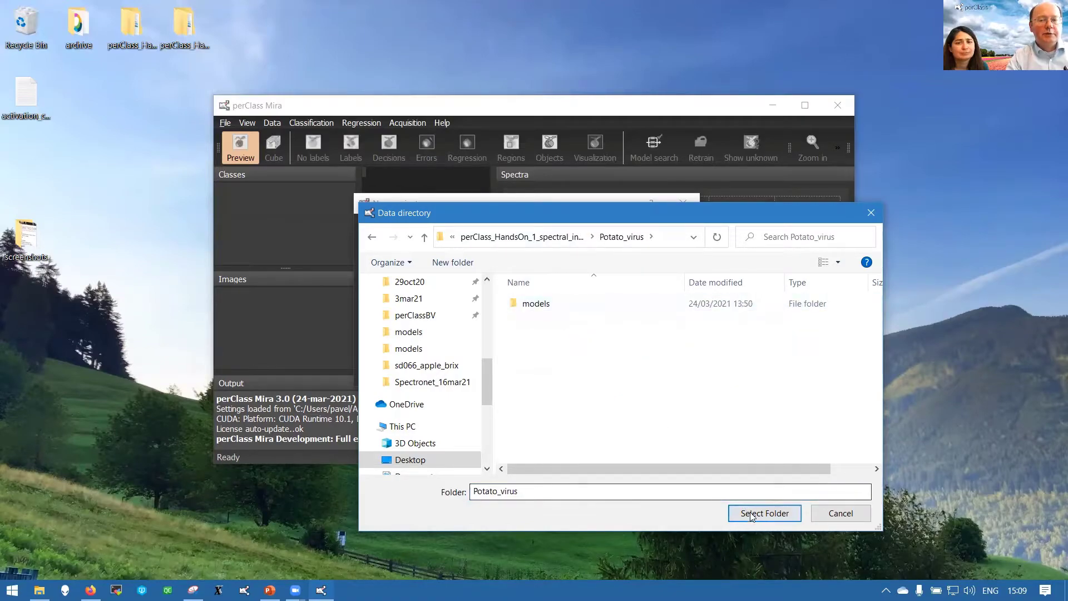
{"action": "left_click", "coordinate": [764, 513]}
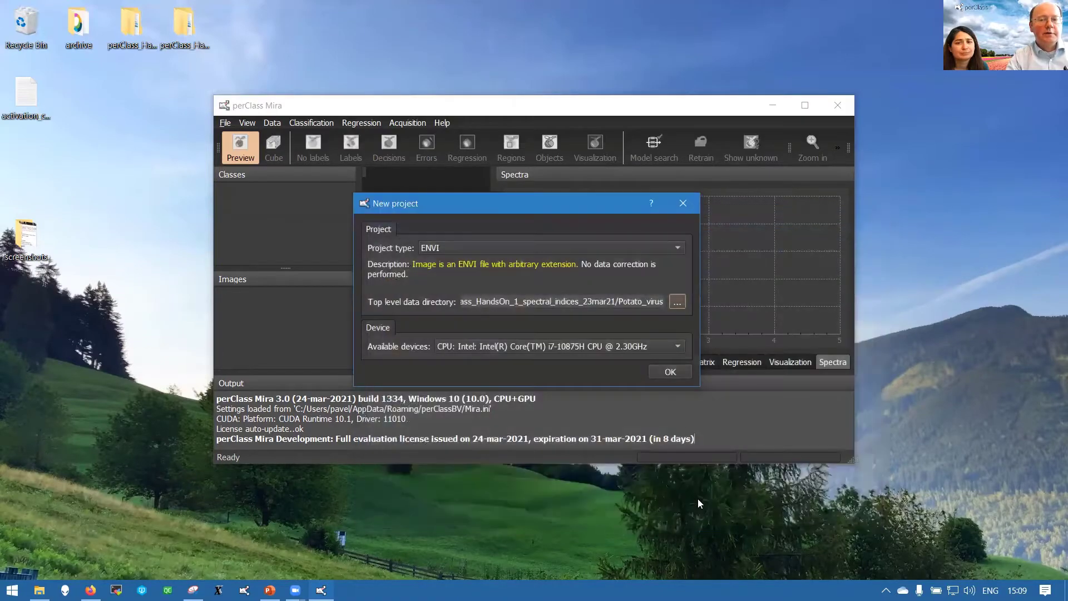
Choose the CUDA GeForce RTX 2070 Super as the computing device and create the ENVI project.
{"action": "left_click", "coordinate": [454, 347]}
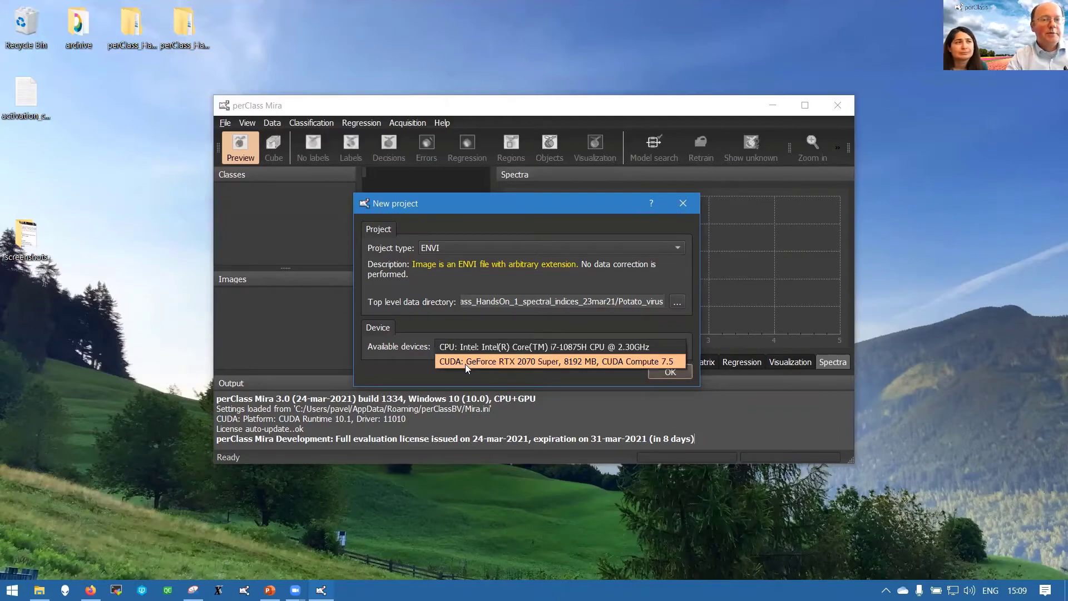
{"action": "left_click", "coordinate": [504, 361]}
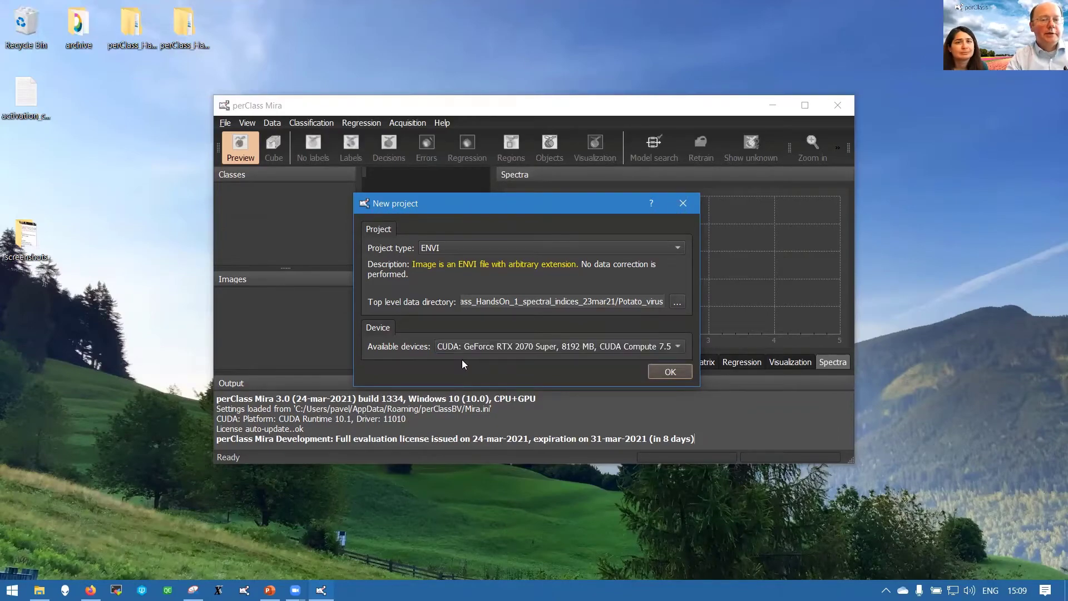
{"action": "left_click", "coordinate": [497, 352]}
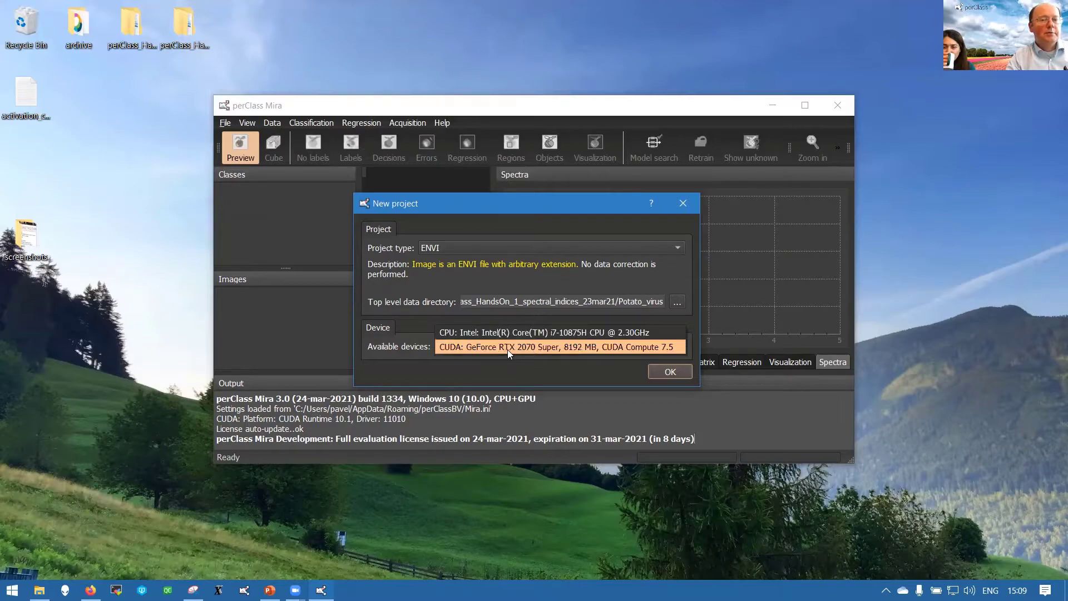
{"action": "left_click", "coordinate": [476, 346]}
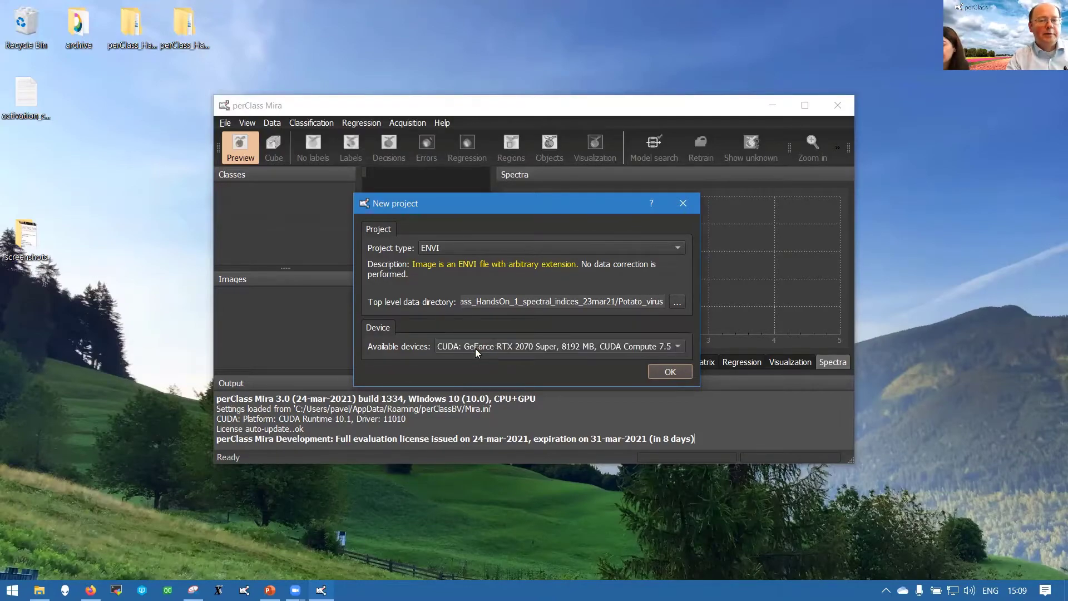
{"action": "left_click", "coordinate": [670, 371]}
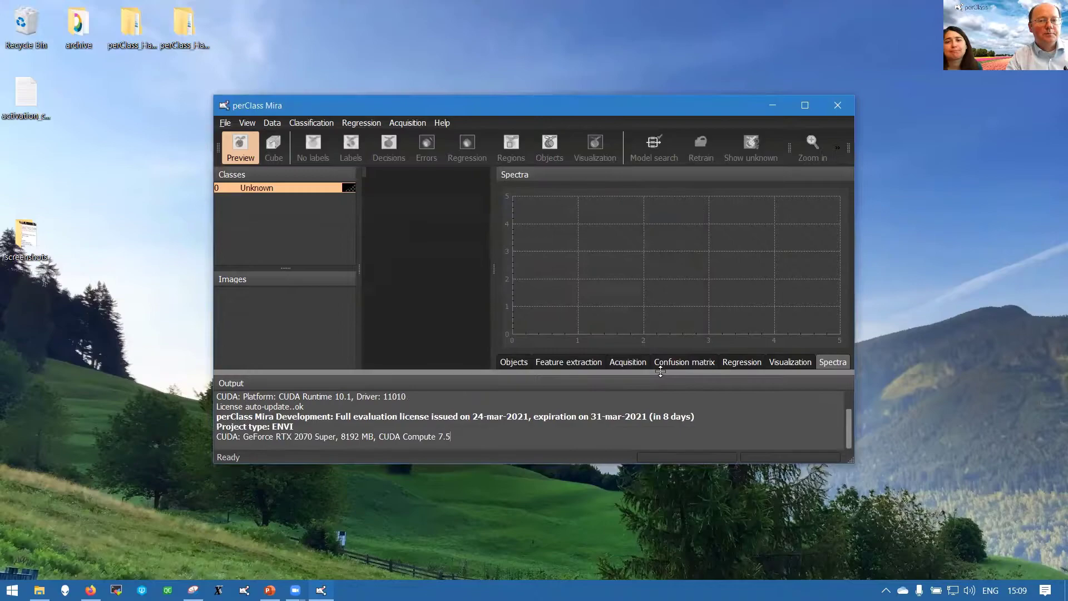
Maximize the perClass Mira window and enlarge the Images area by shrinking the Classes area above it.
{"action": "left_click", "coordinate": [805, 105]}
{"action": "left_click_drag", "start_coordinate": [147, 229], "coordinate": [202, 228]}
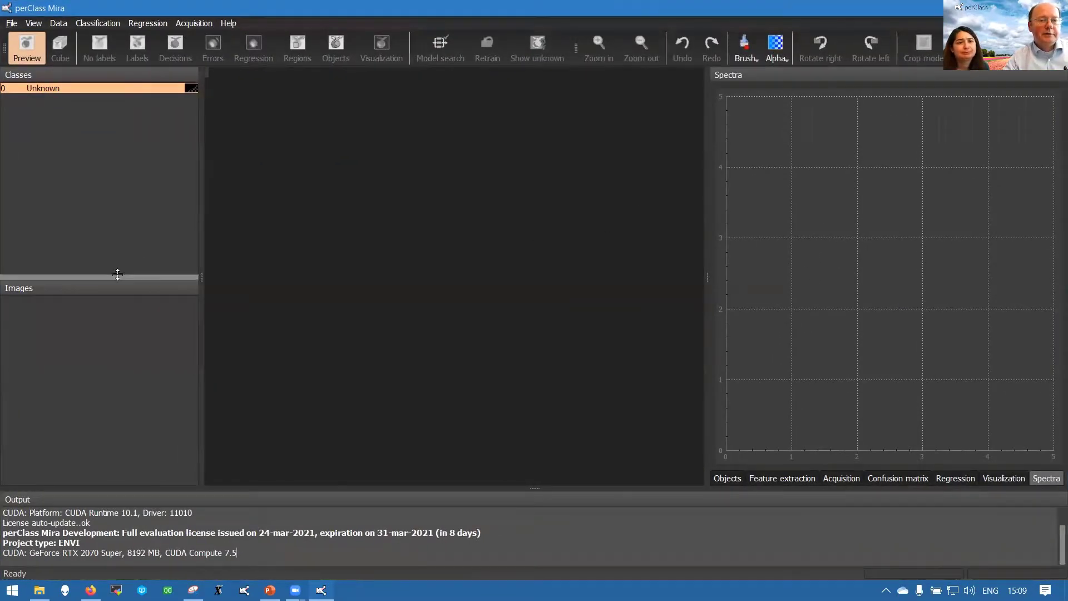
{"action": "left_click_drag", "start_coordinate": [118, 277], "coordinate": [126, 178]}
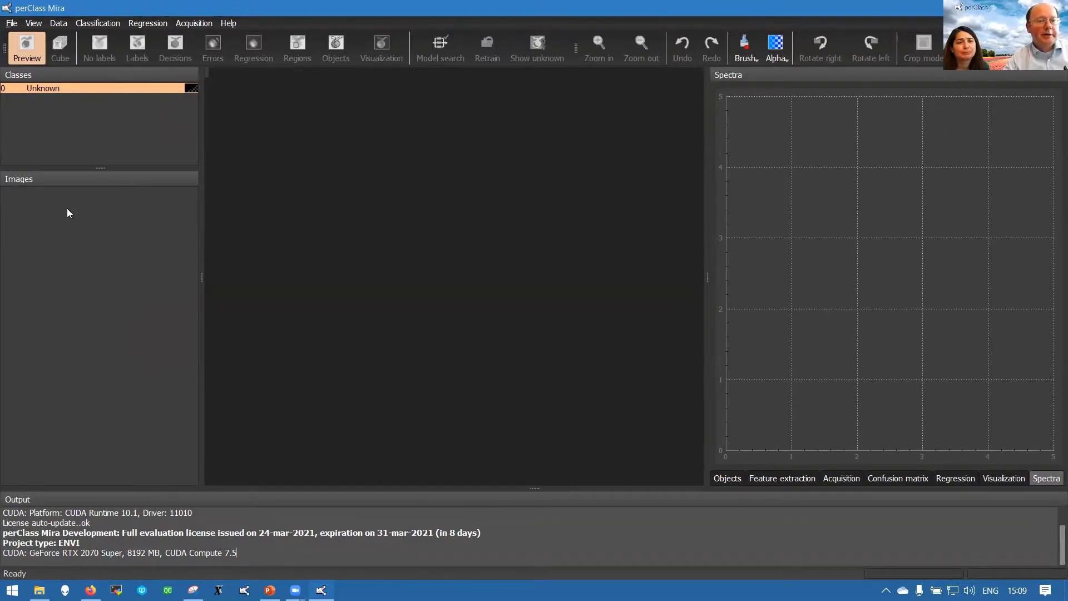
Add the four Potato_virus scans, healthy_control_231001_1 and _2 and virus_symptoms_231409_1 and _2, to the project.
{"action": "right_click", "coordinate": [47, 207]}
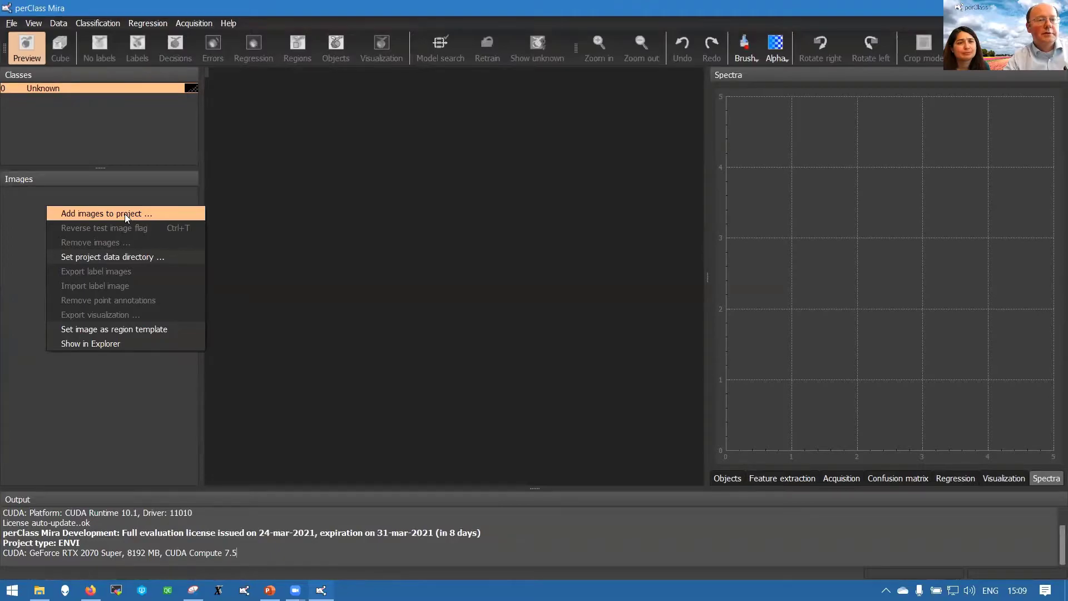
{"action": "left_click", "coordinate": [47, 158]}
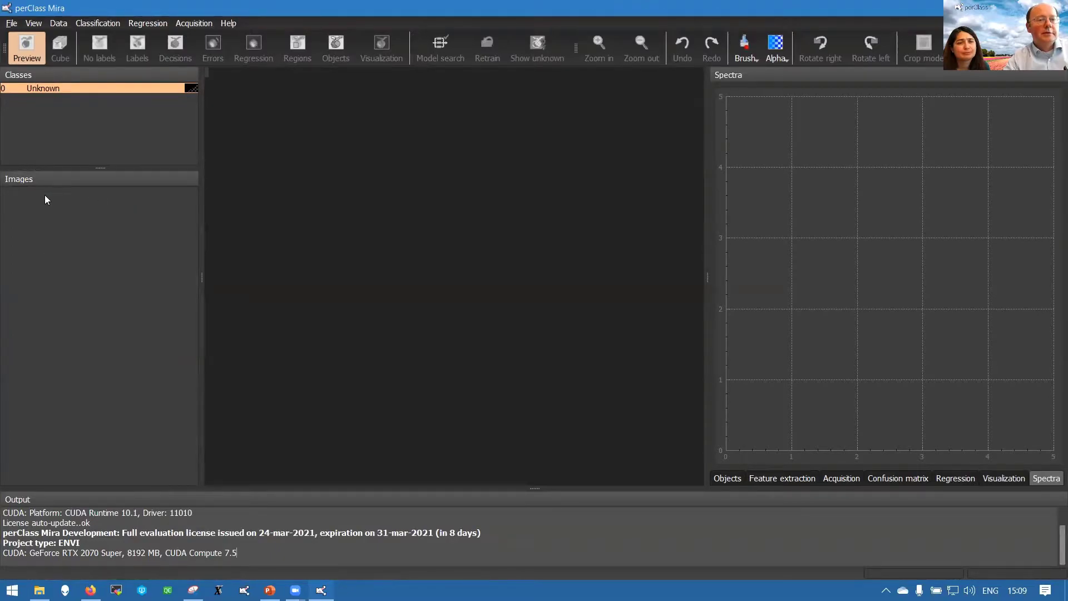
{"action": "right_click", "coordinate": [80, 203]}
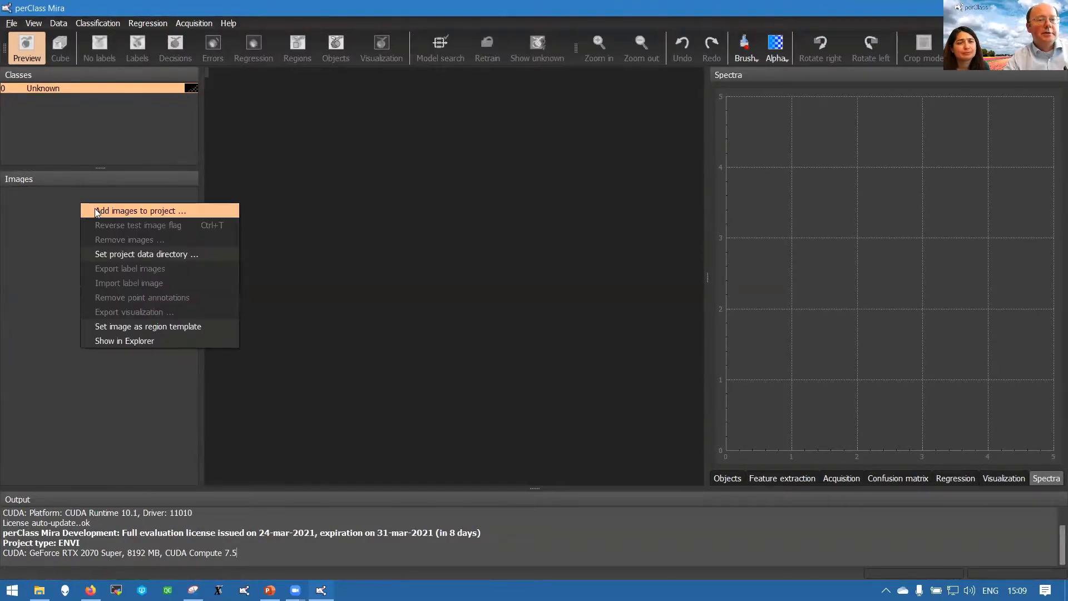
{"action": "left_click", "coordinate": [141, 214]}
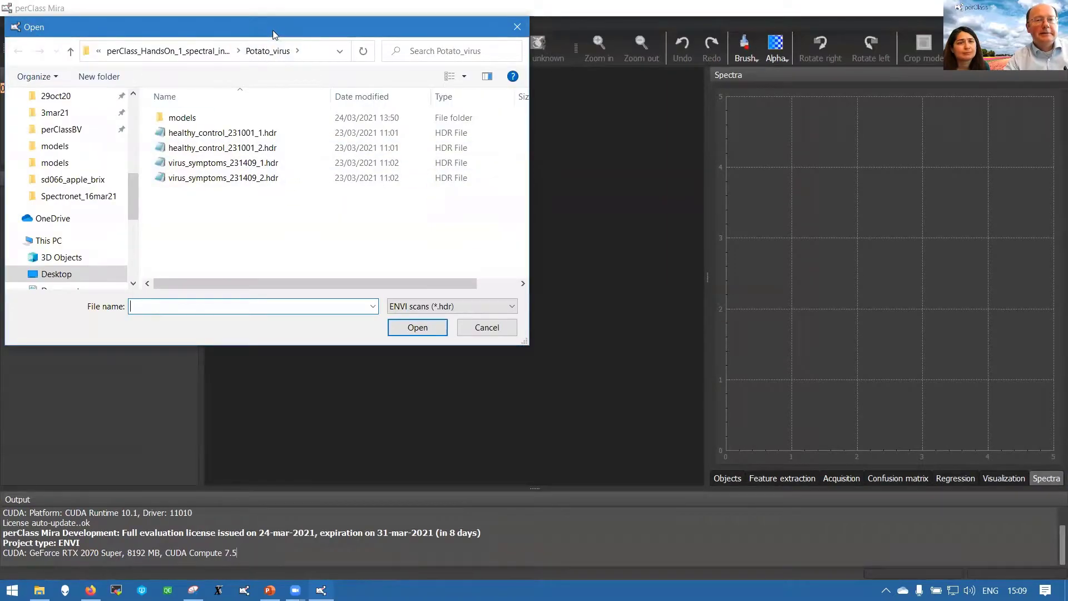
{"action": "left_click_drag", "start_coordinate": [273, 30], "coordinate": [427, 136]}
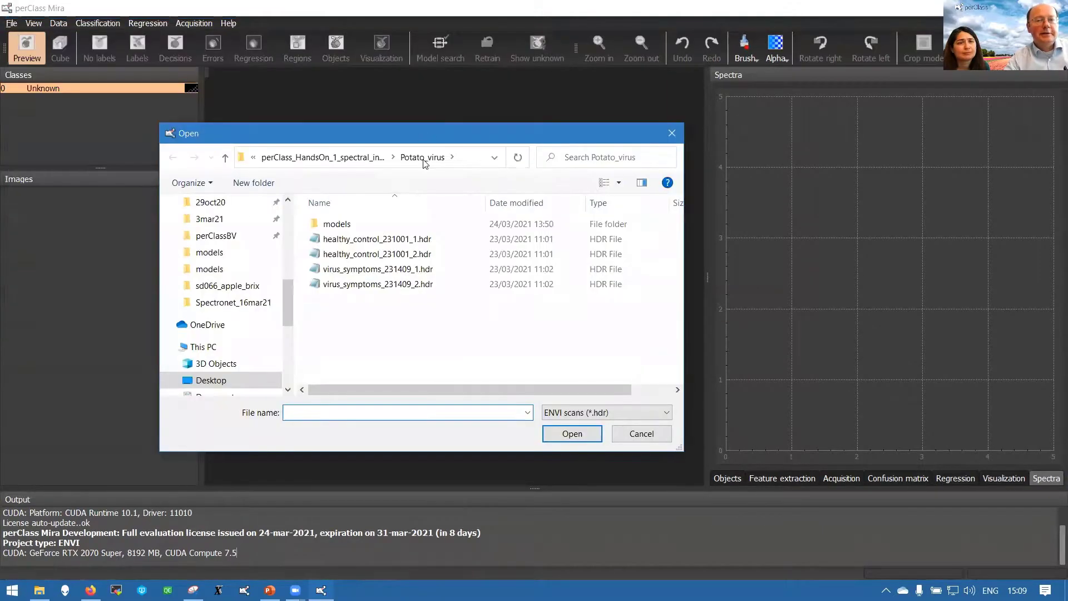
{"action": "left_click", "coordinate": [425, 241]}
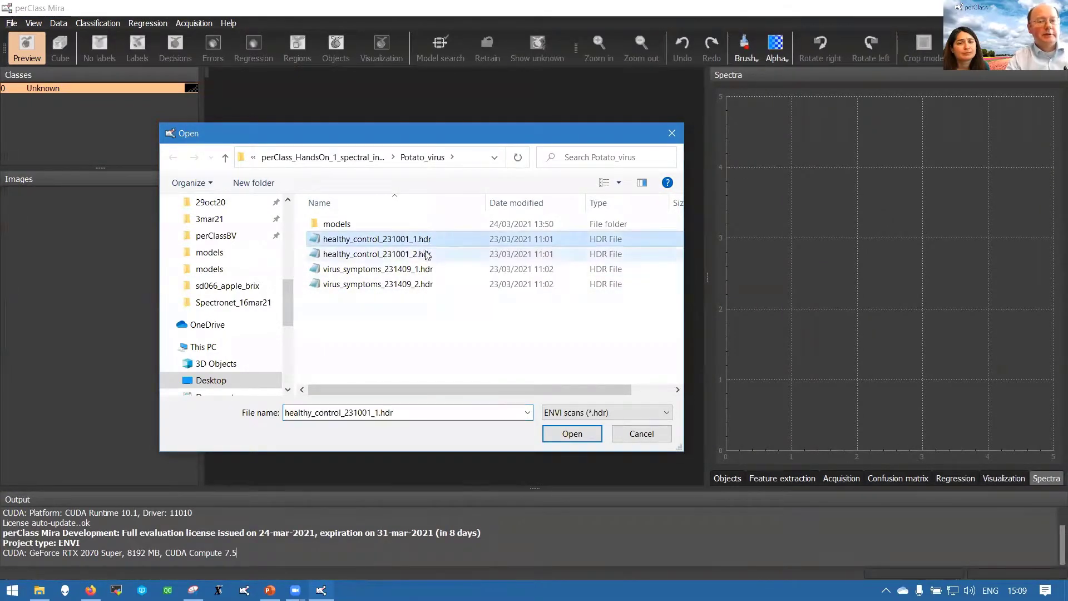
{"action": "left_click", "coordinate": [428, 285], "text": "shift"}
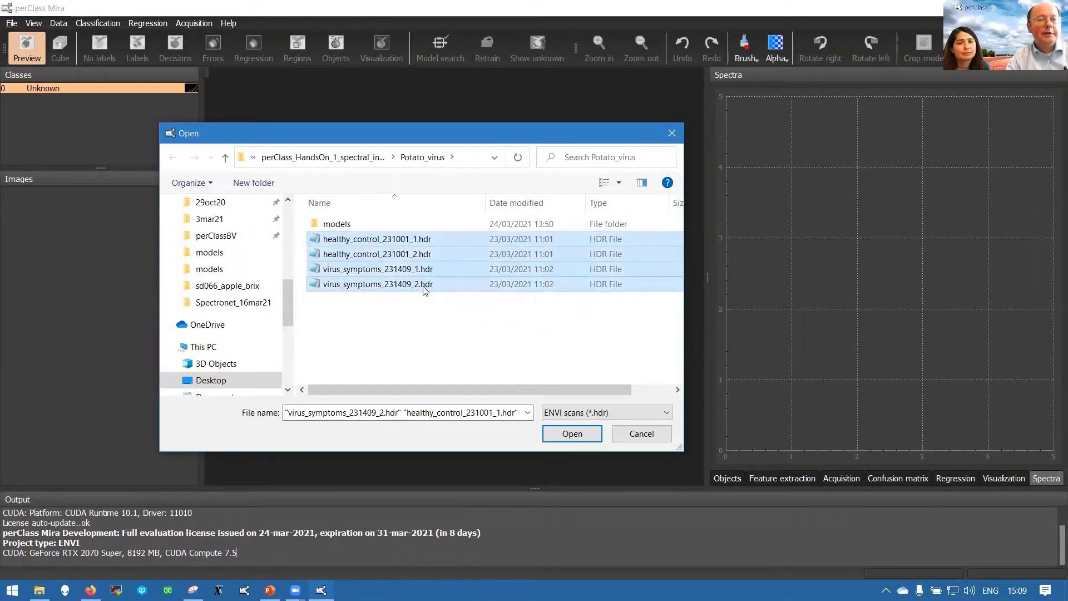
{"action": "left_click", "coordinate": [572, 433]}
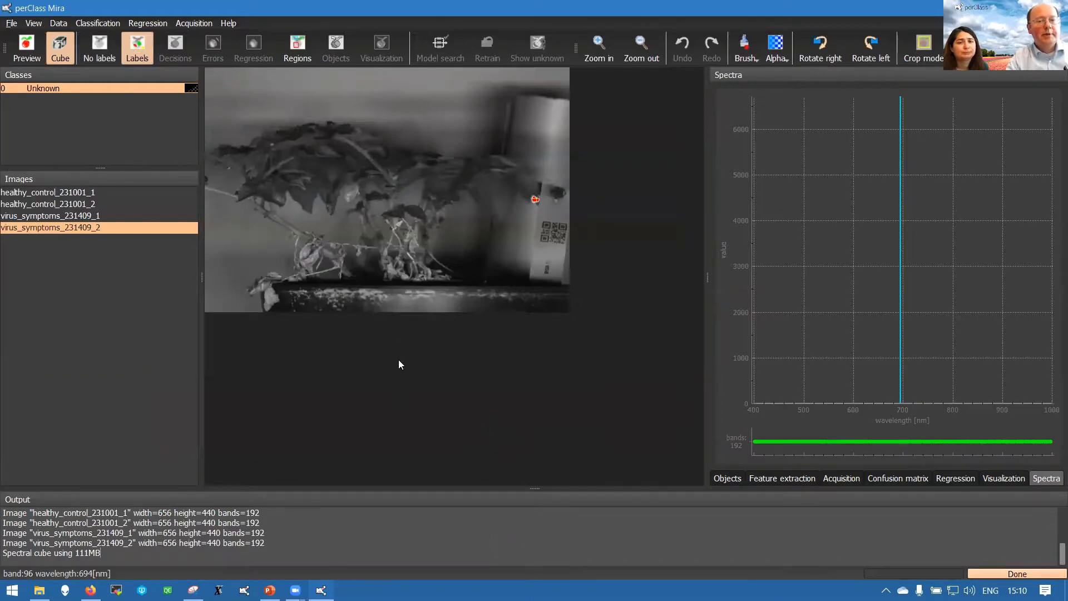
Enlarge the image view and look through all four scans, returning to healthy_control_231001_1.
{"action": "scroll", "coordinate": [411, 199], "scroll_direction": "up", "scroll_amount": 2}
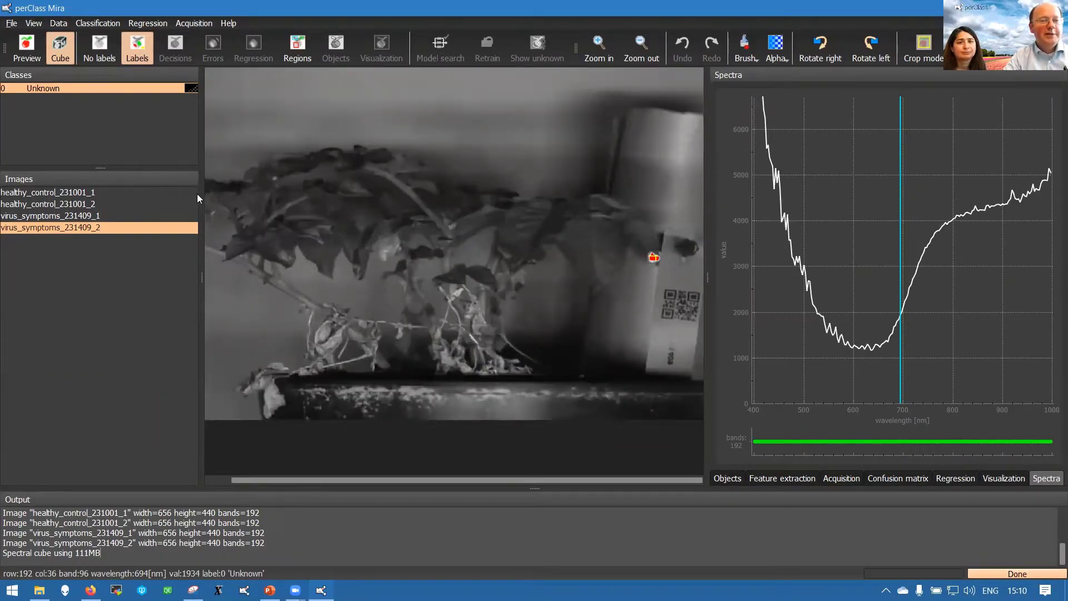
{"action": "left_click_drag", "start_coordinate": [201, 199], "coordinate": [150, 199]}
{"action": "left_click", "coordinate": [98, 192]}
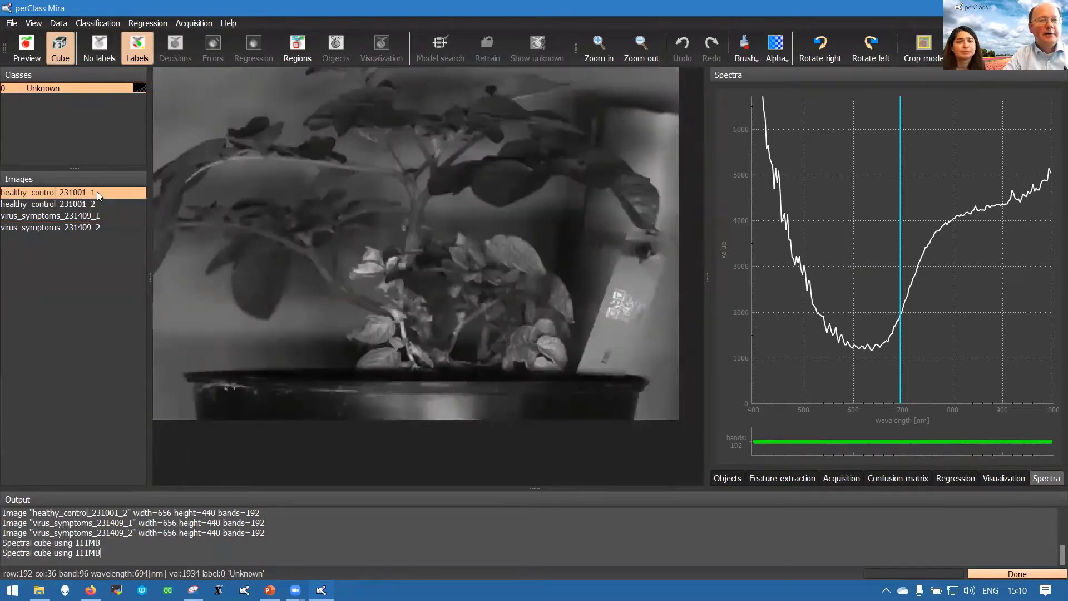
{"action": "left_click", "coordinate": [98, 204]}
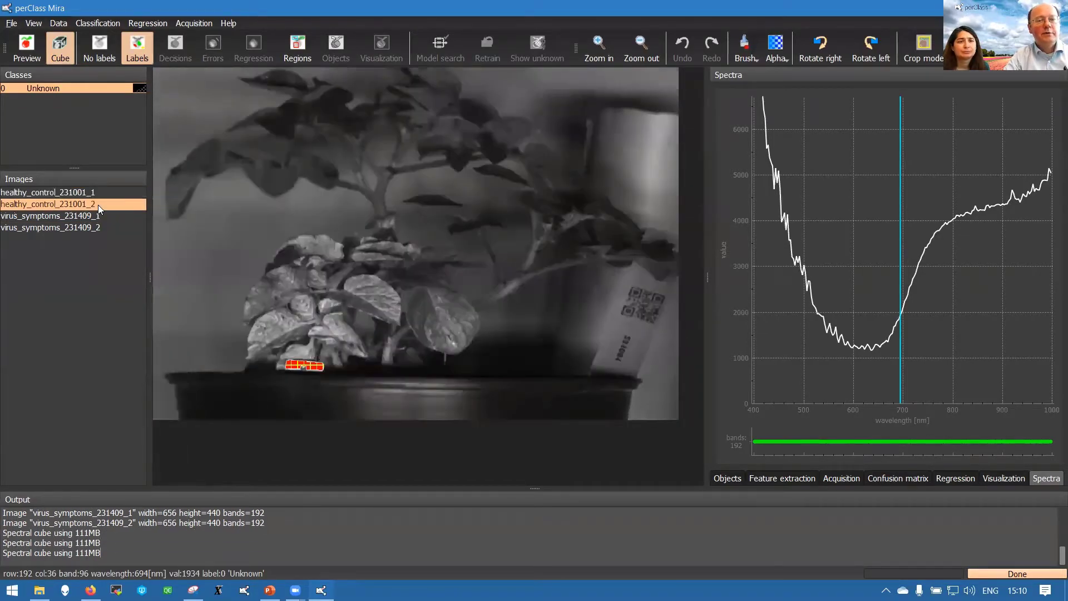
{"action": "left_click", "coordinate": [101, 218]}
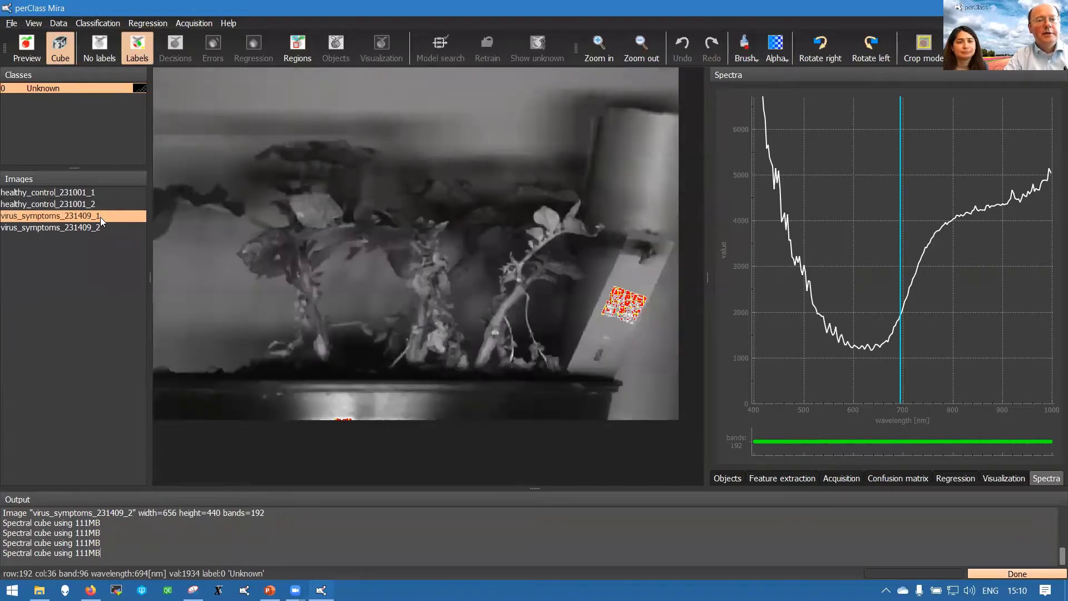
{"action": "left_click", "coordinate": [101, 228]}
{"action": "left_click", "coordinate": [96, 194]}
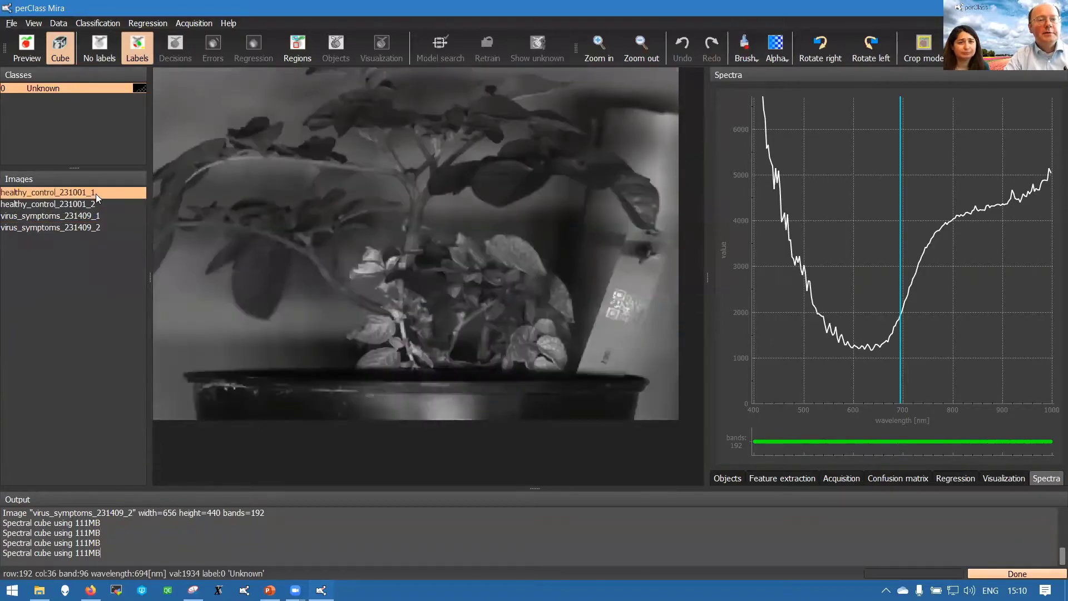
{"action": "left_click_drag", "start_coordinate": [90, 167], "coordinate": [94, 155]}
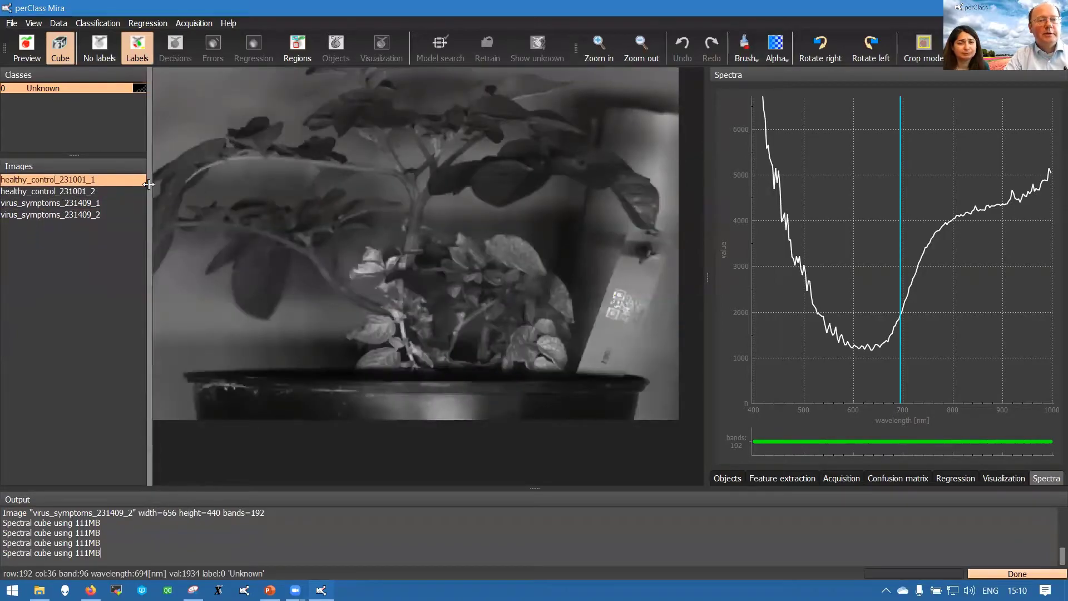
{"action": "left_click_drag", "start_coordinate": [150, 184], "coordinate": [146, 186]}
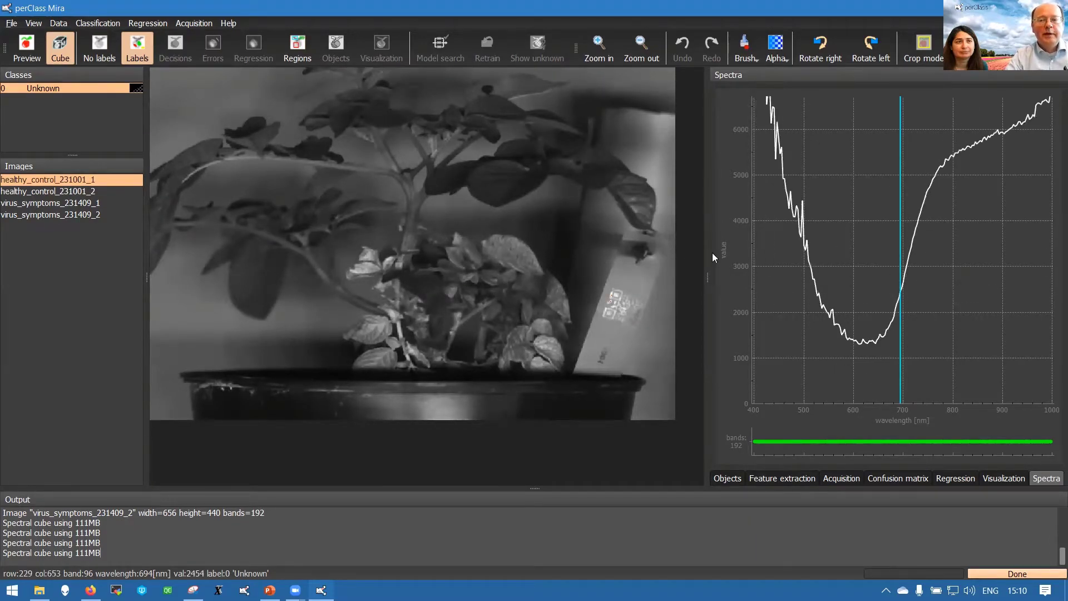
Inspect the cube of healthy_control_231001_1 at near-infrared bands, ending at about 816 nm, and rescale the spectra plot's value axis.
{"action": "left_click_drag", "start_coordinate": [903, 282], "coordinate": [937, 301]}
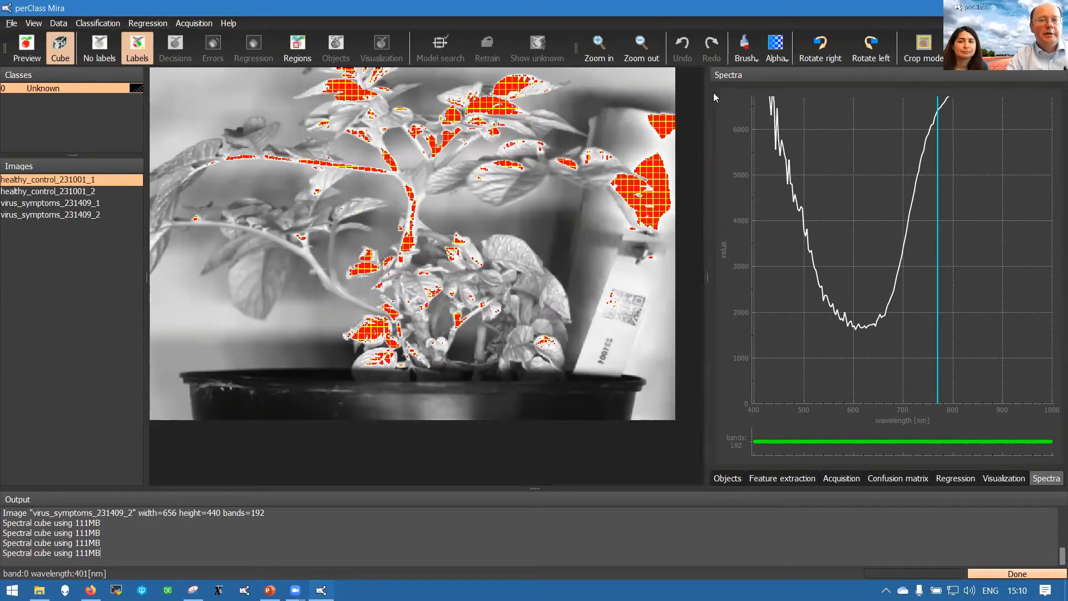
{"action": "scroll", "coordinate": [919, 223], "scroll_direction": "down", "scroll_amount": 3}
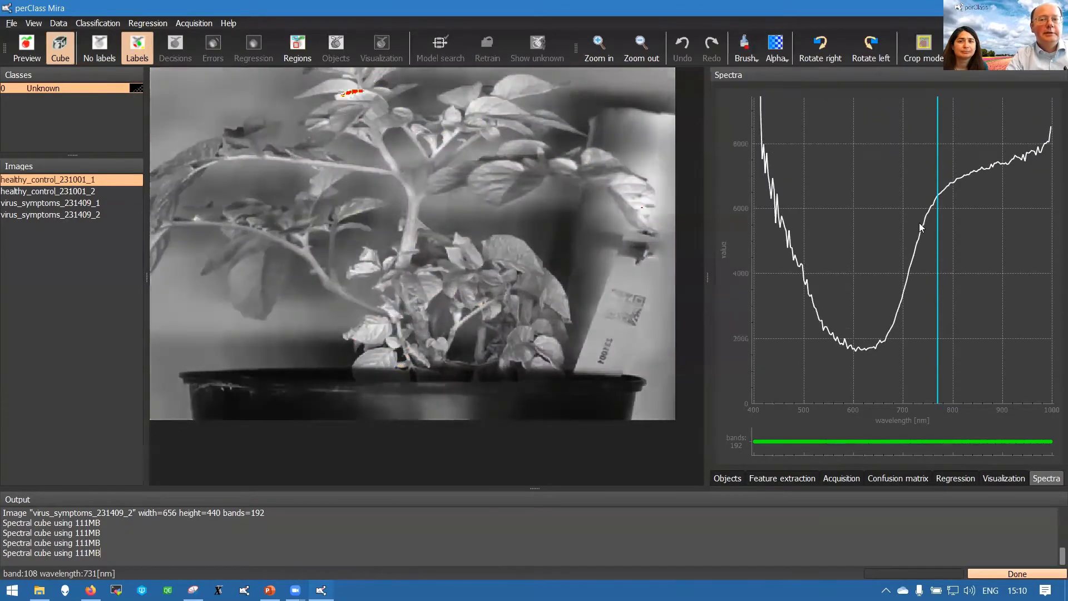
{"action": "scroll", "coordinate": [922, 219], "scroll_direction": "up", "scroll_amount": 3}
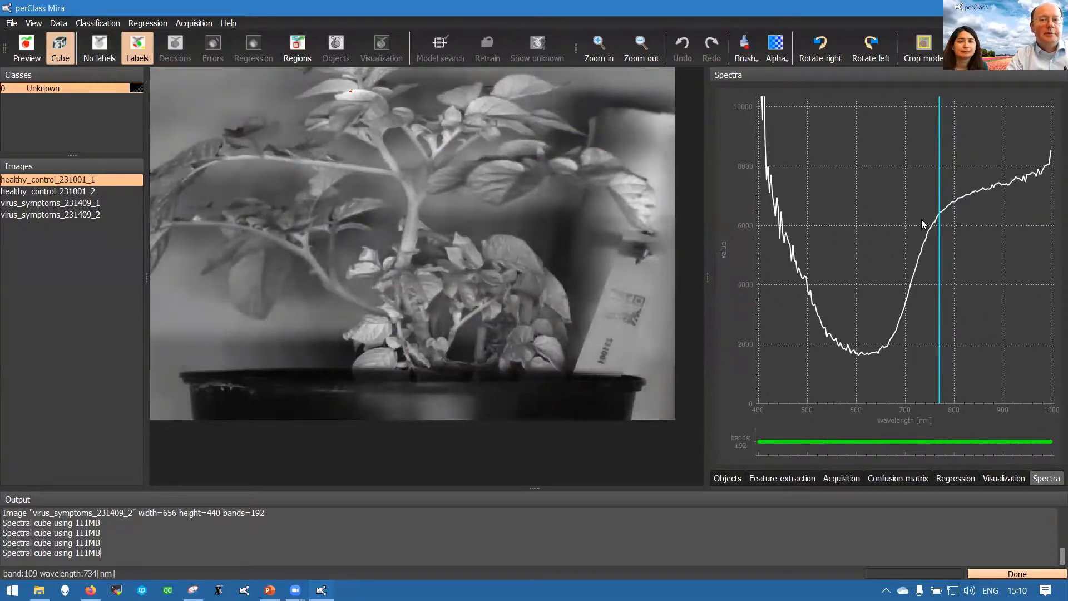
{"action": "scroll", "coordinate": [934, 218], "scroll_direction": "up", "scroll_amount": 1}
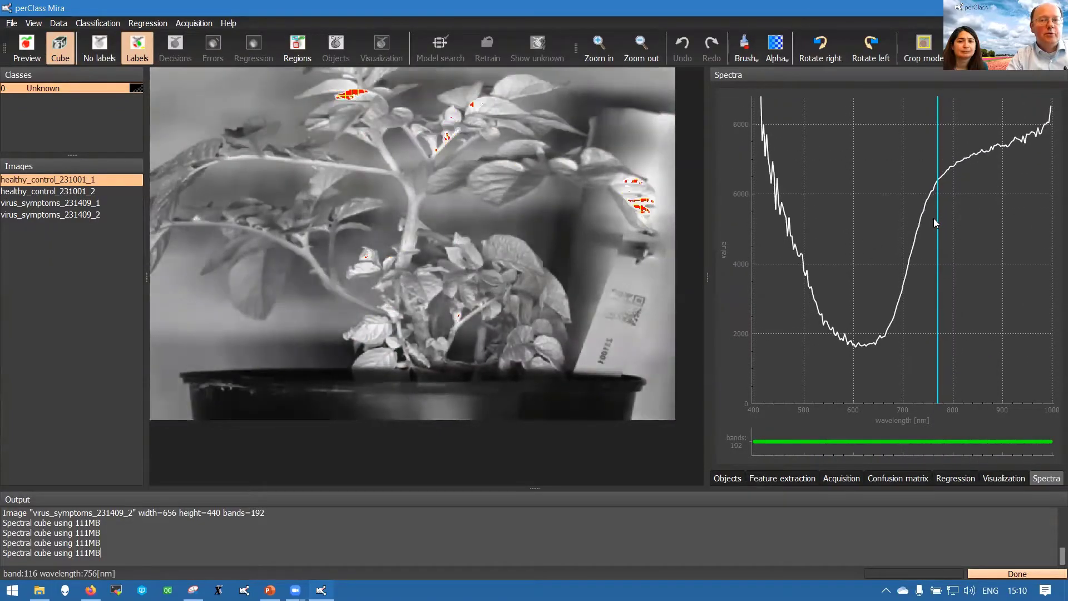
{"action": "scroll", "coordinate": [933, 218], "scroll_direction": "down", "scroll_amount": 2}
{"action": "scroll", "coordinate": [934, 218], "scroll_direction": "up", "scroll_amount": 1}
{"action": "scroll", "coordinate": [932, 222], "scroll_direction": "up", "scroll_amount": 1}
{"action": "scroll", "coordinate": [932, 223], "scroll_direction": "down", "scroll_amount": 1}
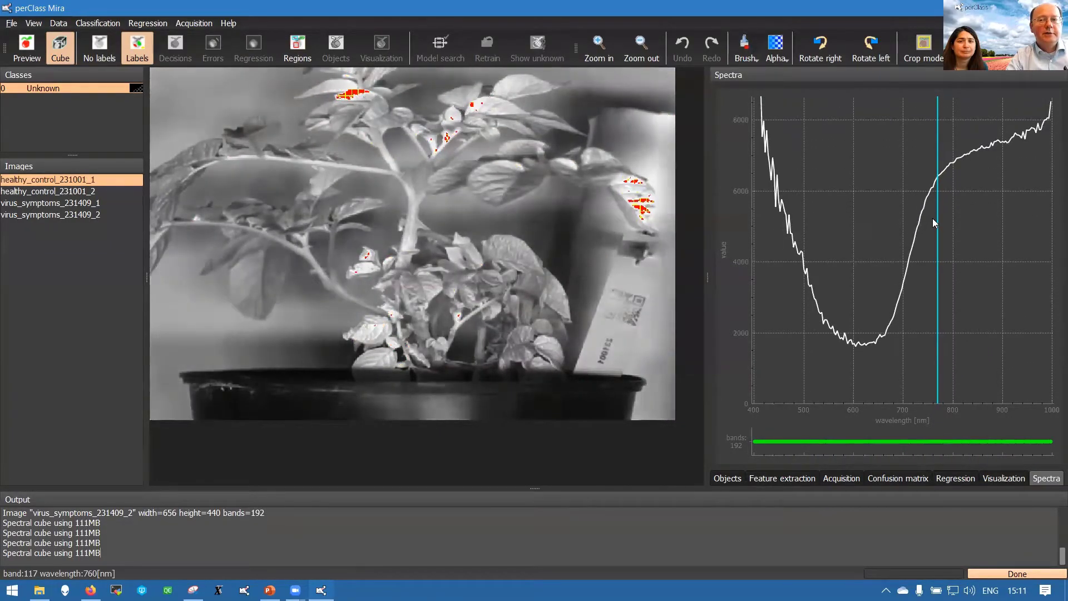
{"action": "scroll", "coordinate": [939, 216], "scroll_direction": "down", "scroll_amount": 2}
{"action": "scroll", "coordinate": [939, 216], "scroll_direction": "up", "scroll_amount": 2}
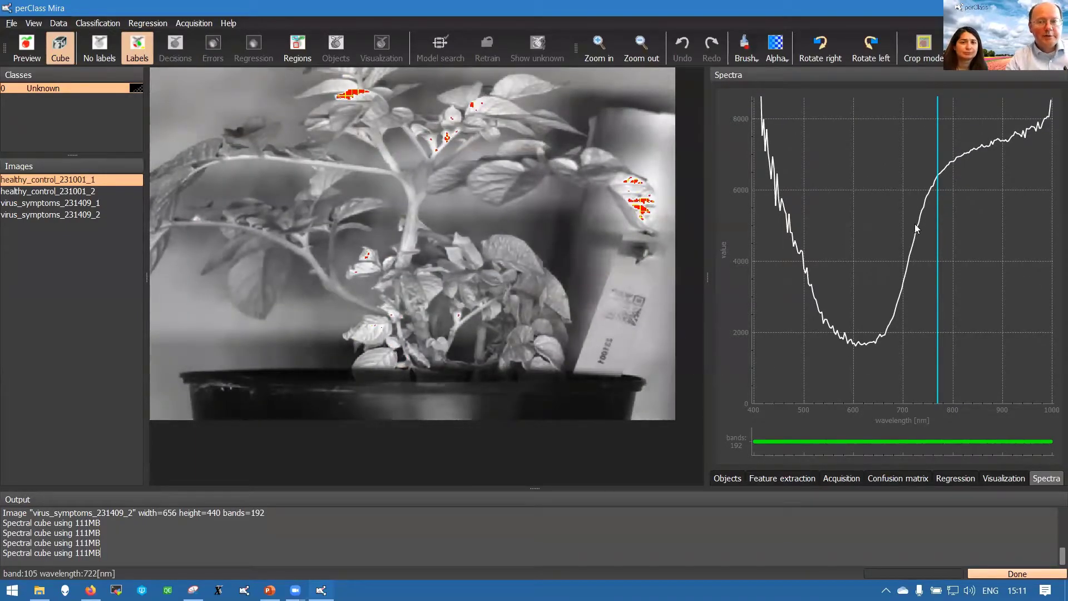
{"action": "mouse_move", "coordinate": [937, 232]}
{"action": "left_mouse_down"}
{"action": "mouse_move", "coordinate": [859, 233]}
{"action": "mouse_move", "coordinate": [961, 233]}
{"action": "left_mouse_up"}
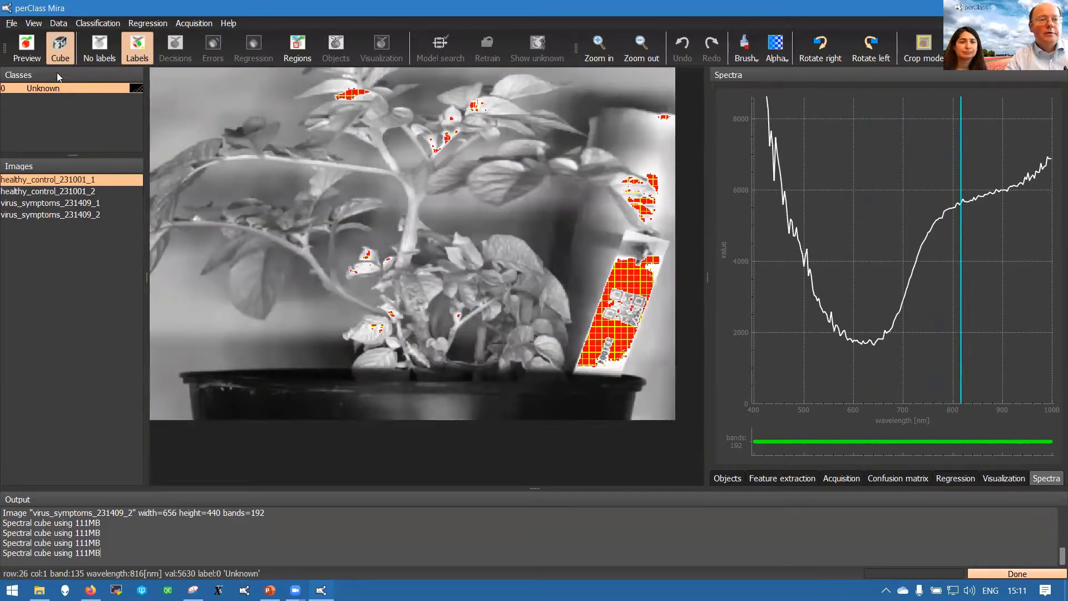
Show the color preview of the scan and set its bands to about 635 nm red, 530 nm green and 435 nm blue.
{"action": "left_click", "coordinate": [25, 53]}
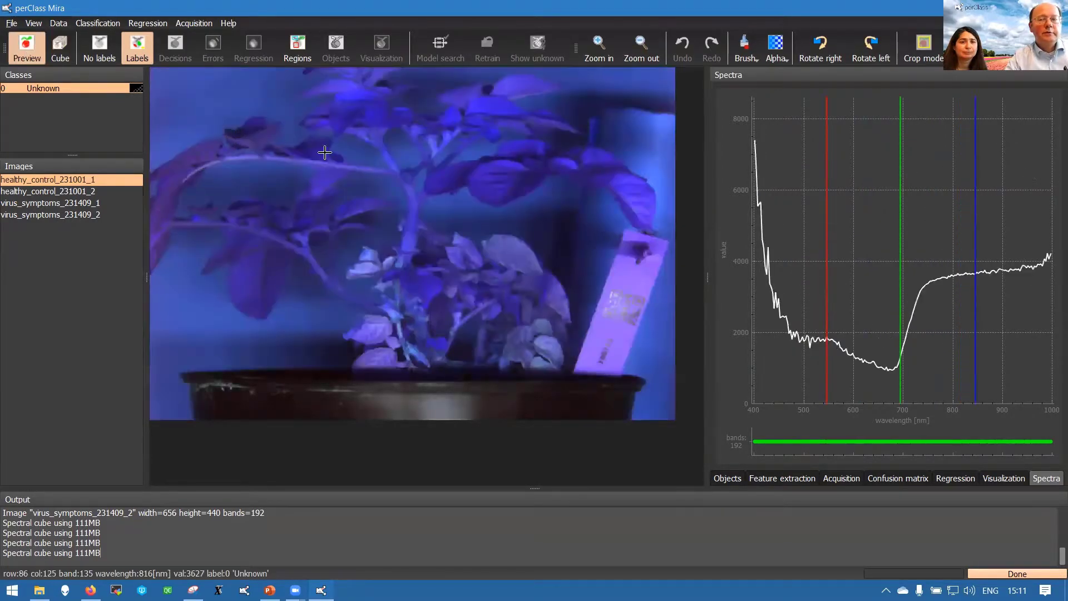
{"action": "mouse_move", "coordinate": [977, 311]}
{"action": "left_mouse_down"}
{"action": "mouse_move", "coordinate": [786, 303]}
{"action": "mouse_move", "coordinate": [872, 301]}
{"action": "mouse_move", "coordinate": [817, 295]}
{"action": "left_mouse_up"}
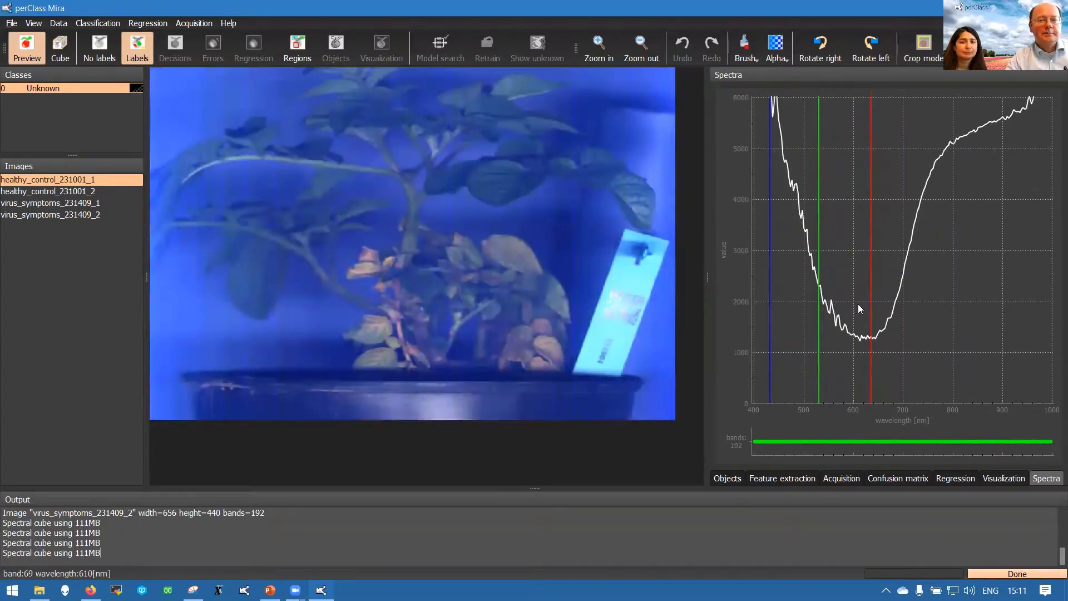
Shift the preview's green band to about 537 nm and view both virus_symptoms scans in it, returning to healthy_control_231001_1.
{"action": "mouse_move", "coordinate": [824, 295]}
{"action": "left_mouse_down"}
{"action": "mouse_move", "coordinate": [868, 291]}
{"action": "mouse_move", "coordinate": [821, 295]}
{"action": "left_mouse_up"}
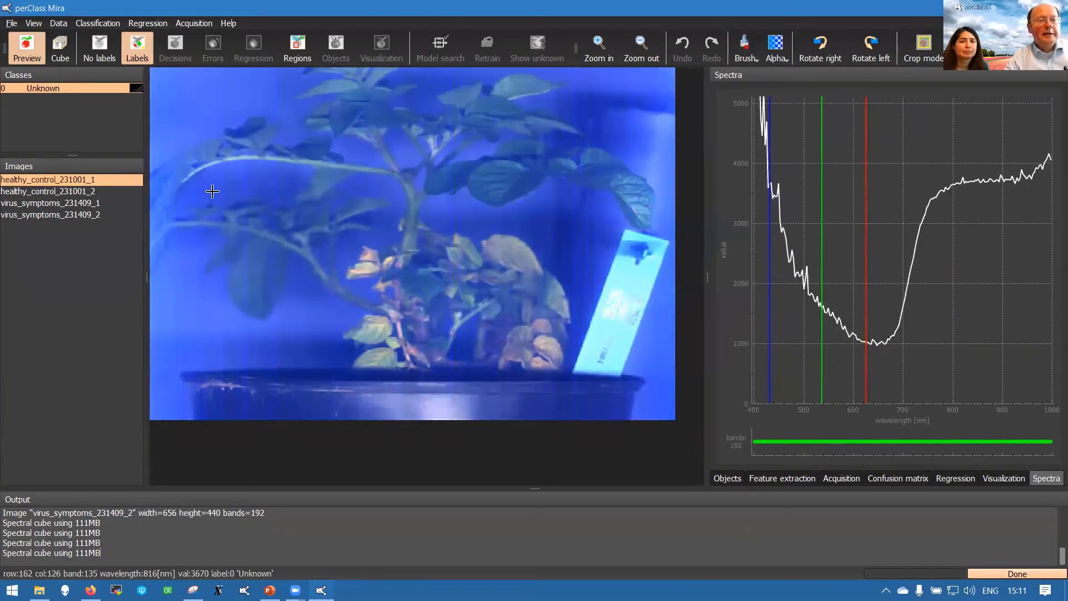
{"action": "left_click_drag", "start_coordinate": [91, 154], "coordinate": [92, 134]}
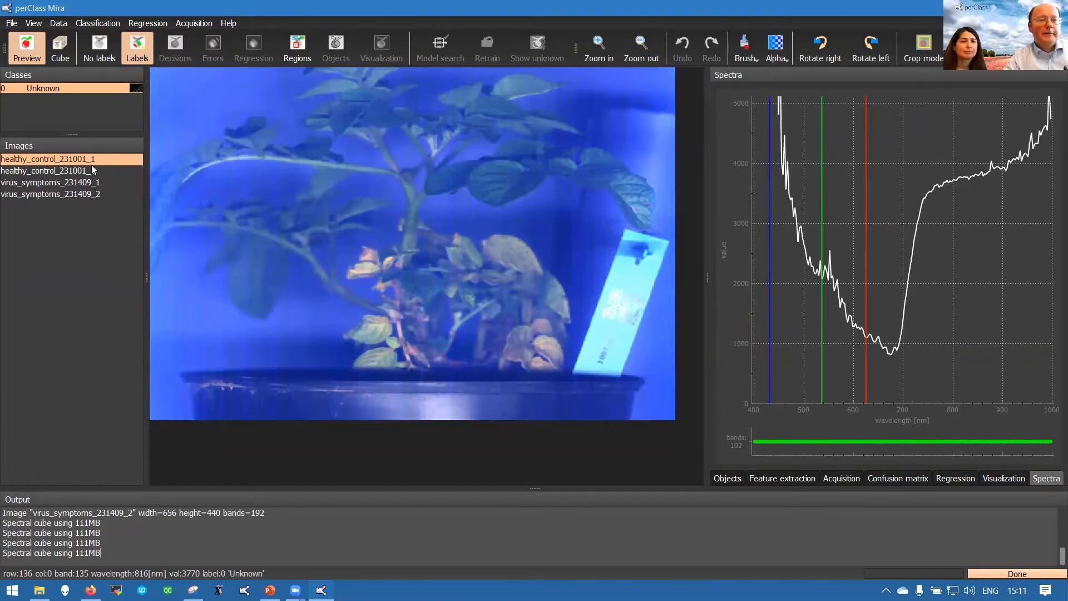
{"action": "left_click", "coordinate": [49, 182]}
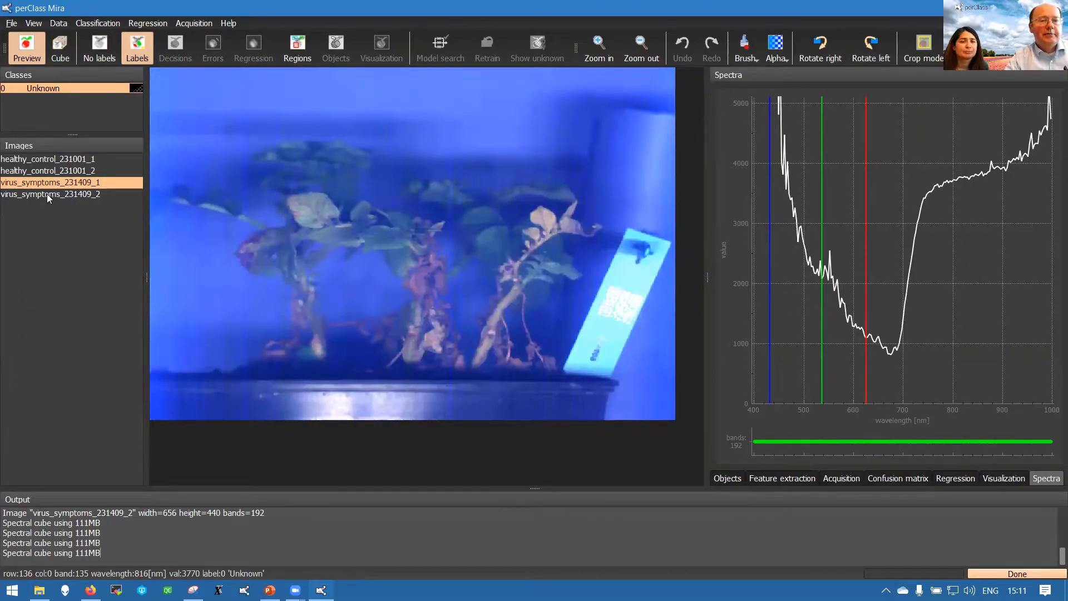
{"action": "left_click", "coordinate": [48, 196]}
{"action": "left_click", "coordinate": [51, 184]}
{"action": "left_click", "coordinate": [57, 159]}
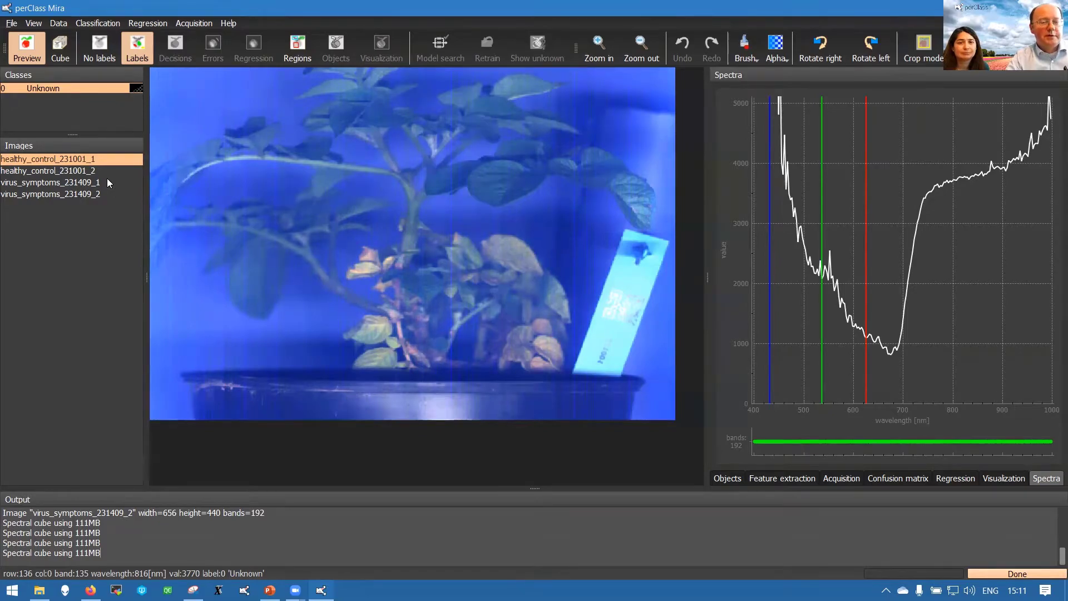
{"action": "left_click_drag", "start_coordinate": [91, 136], "coordinate": [92, 157]}
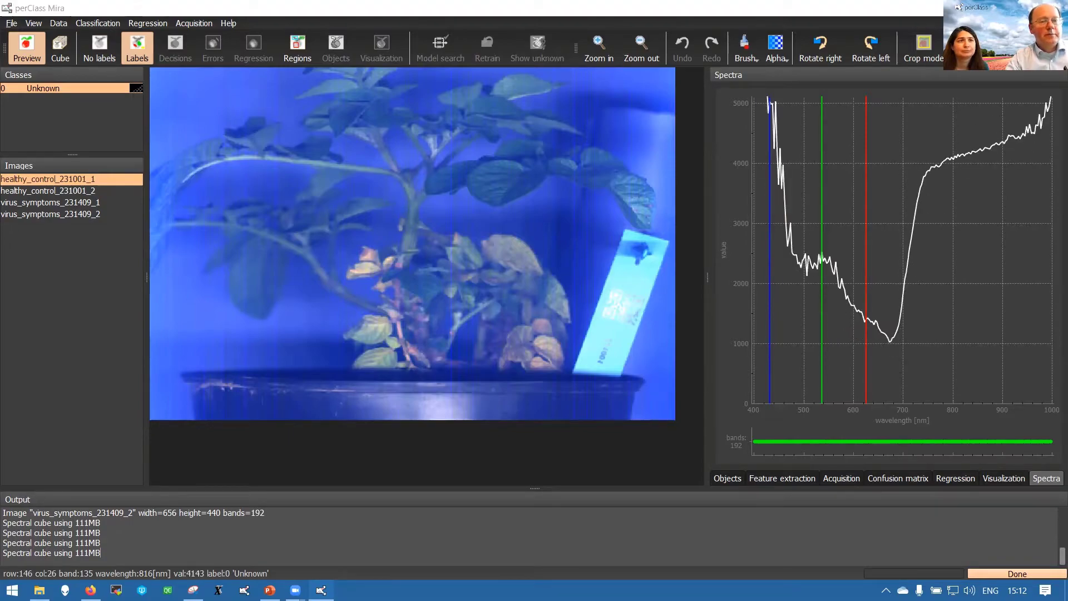
Add a new class named background.
{"action": "left_click", "coordinate": [356, 24]}
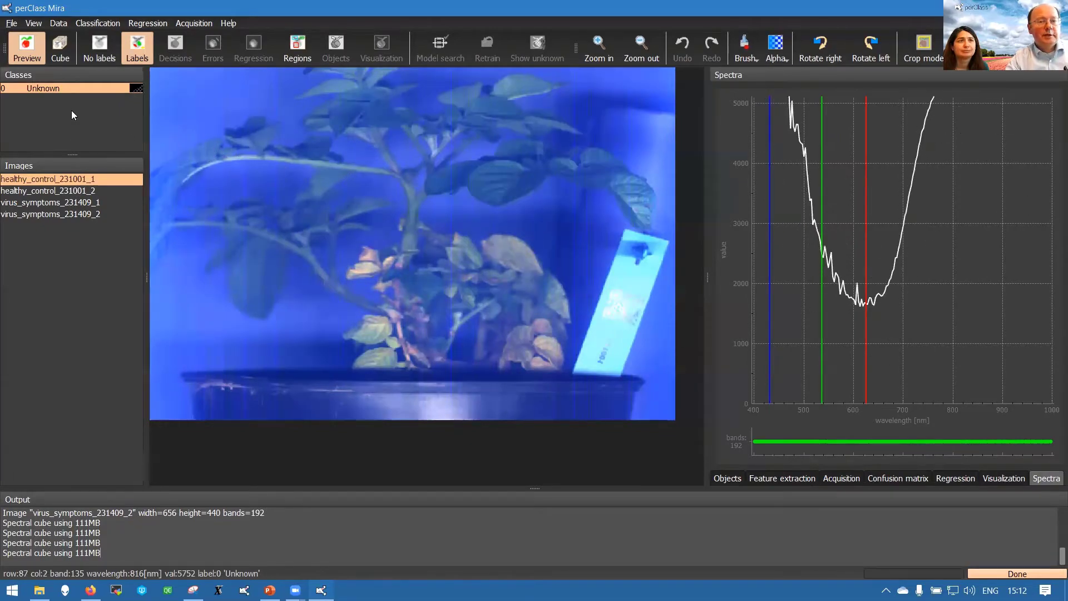
{"action": "right_click", "coordinate": [22, 103]}
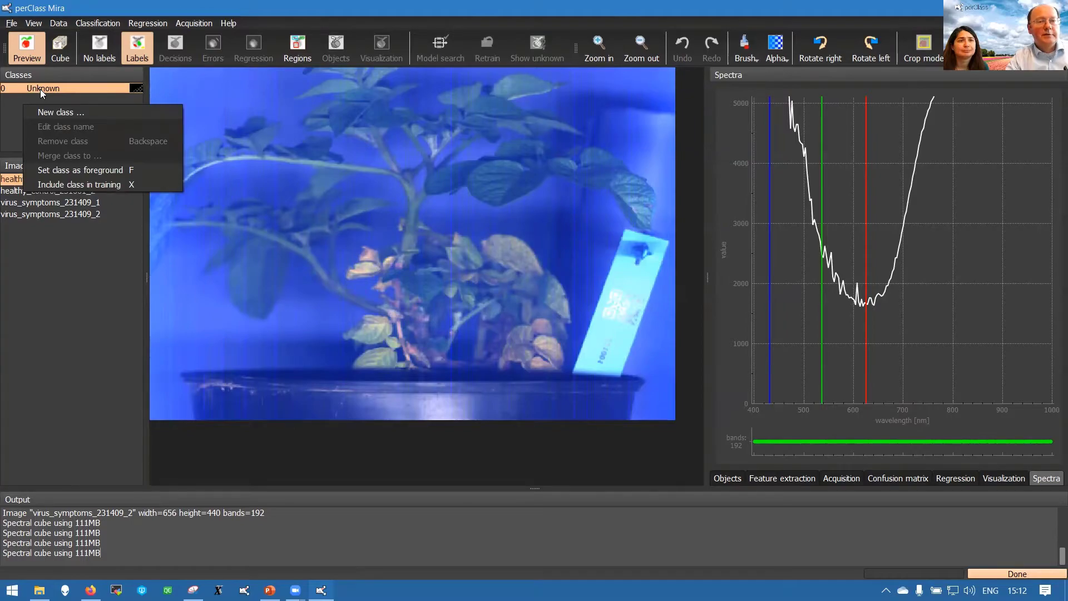
{"action": "left_click", "coordinate": [61, 113]}
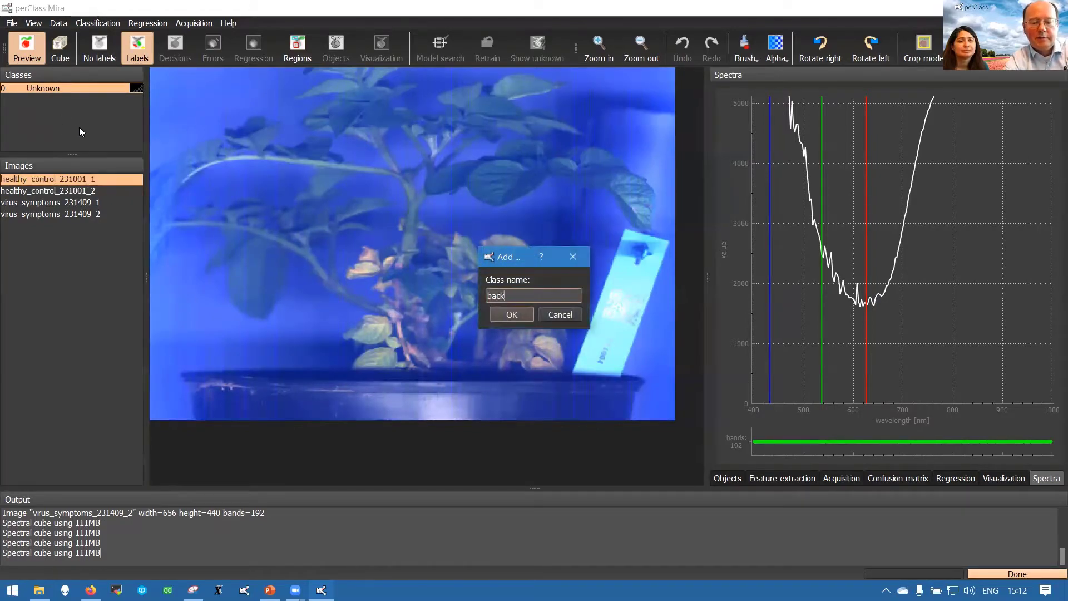
{"action": "type", "text": "background"}
{"action": "key", "text": "Return"}
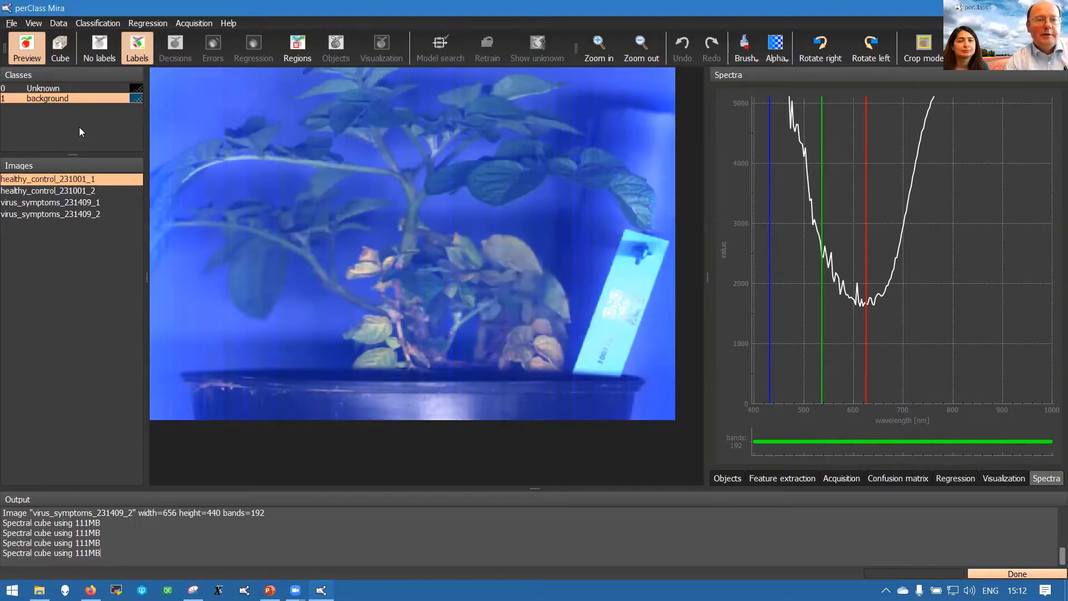
Label background with freehand strokes on the wall above and below the foliage and on the plant pot.
{"action": "left_click_drag", "start_coordinate": [181, 107], "coordinate": [259, 95]}
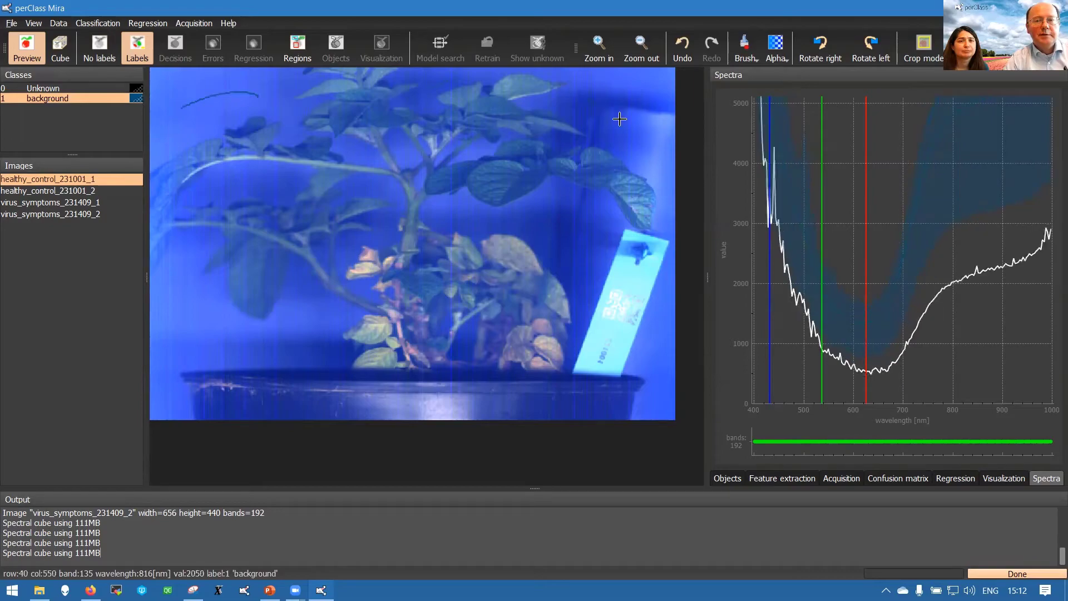
{"action": "mouse_move", "coordinate": [196, 308]}
{"action": "left_mouse_down"}
{"action": "mouse_move", "coordinate": [237, 339]}
{"action": "mouse_move", "coordinate": [296, 330]}
{"action": "left_mouse_up"}
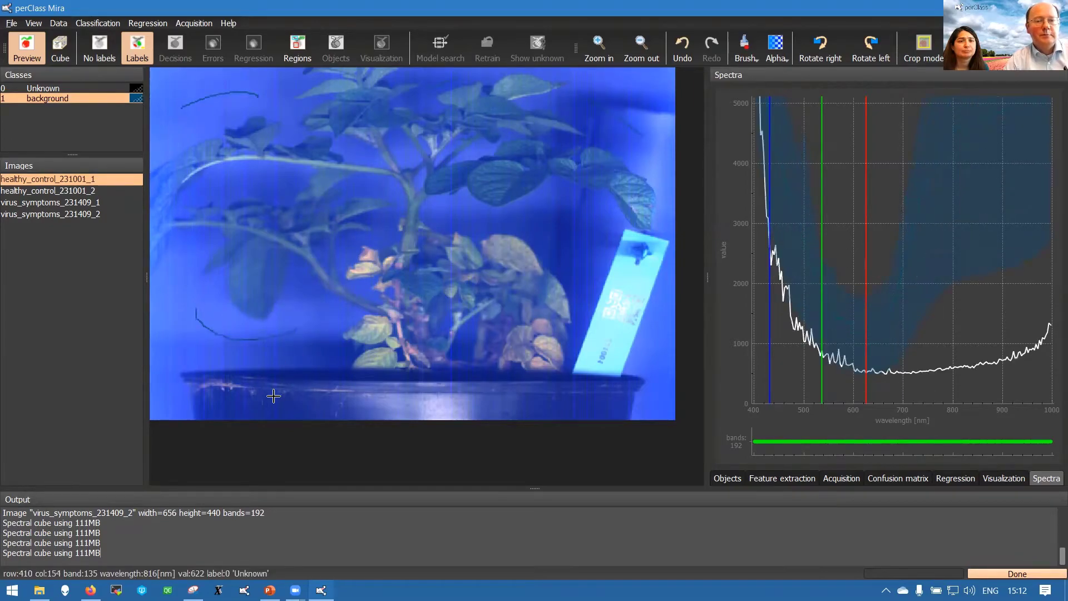
{"action": "left_click_drag", "start_coordinate": [357, 396], "coordinate": [437, 397]}
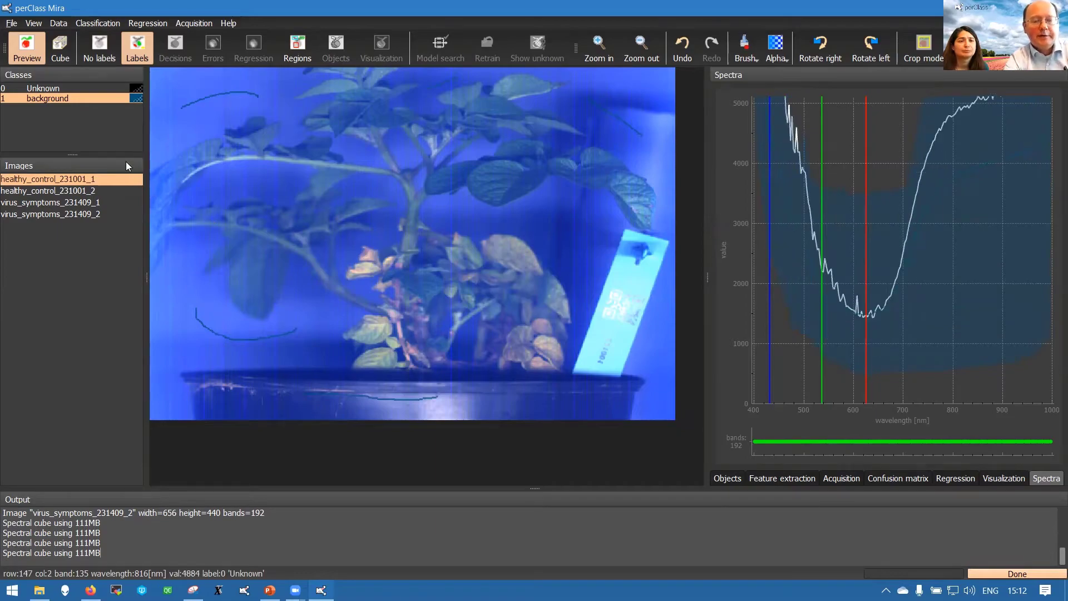
Add a class named leaves and label it with short strokes on several green leaves in the plant's upper part.
{"action": "key", "text": "Insert"}
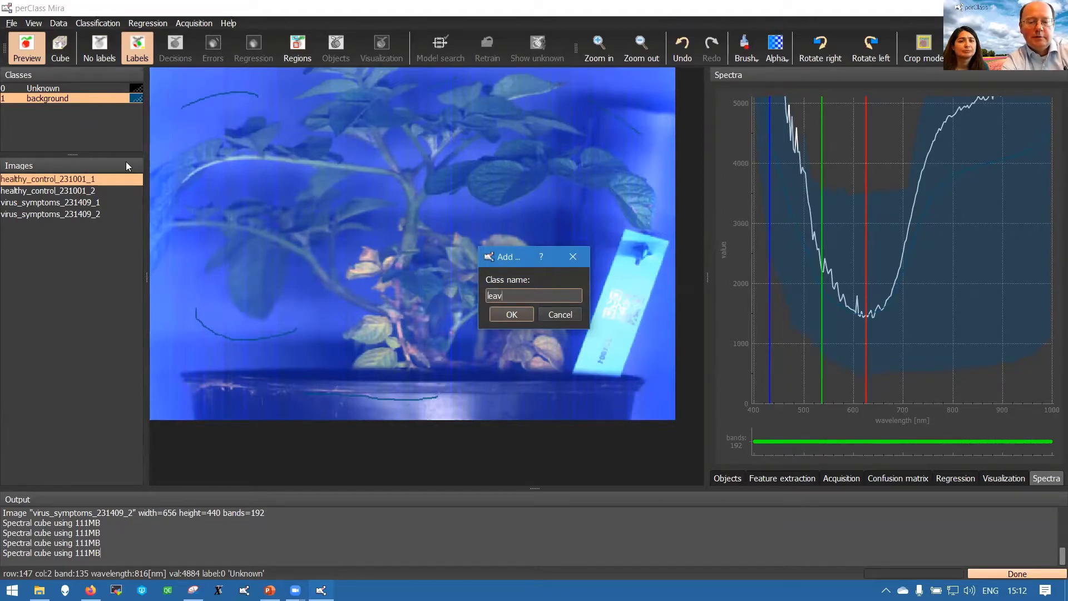
{"action": "key", "text": "Return"}
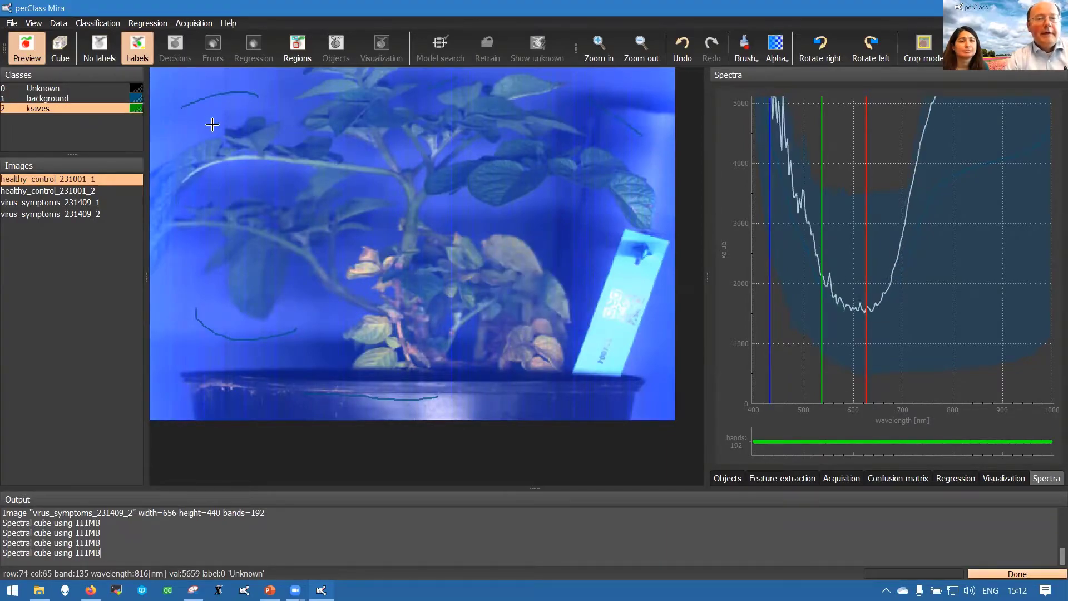
{"action": "left_click_drag", "start_coordinate": [508, 86], "coordinate": [533, 82]}
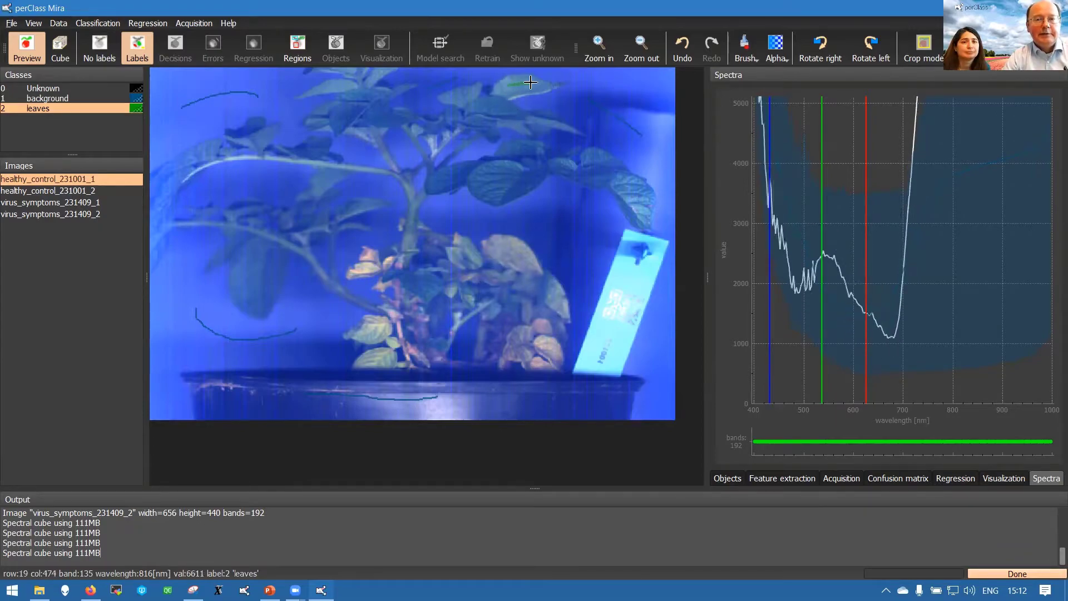
{"action": "left_click_drag", "start_coordinate": [479, 106], "coordinate": [502, 108]}
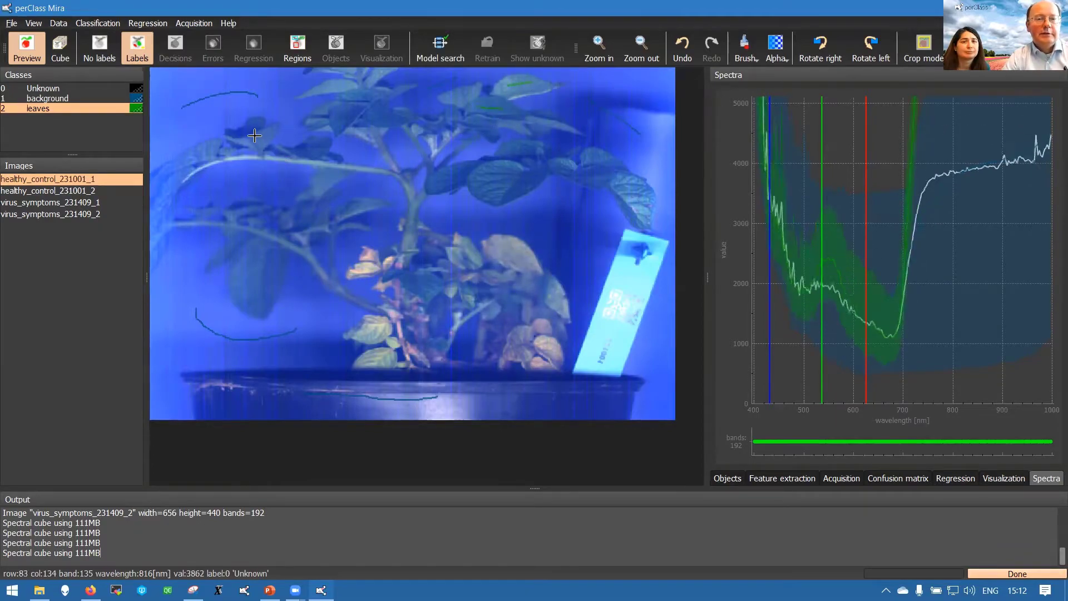
{"action": "left_click_drag", "start_coordinate": [253, 142], "coordinate": [263, 135]}
{"action": "mouse_move", "coordinate": [351, 209]}
{"action": "left_mouse_down"}
{"action": "mouse_move", "coordinate": [369, 206]}
{"action": "mouse_move", "coordinate": [332, 176]}
{"action": "left_mouse_up"}
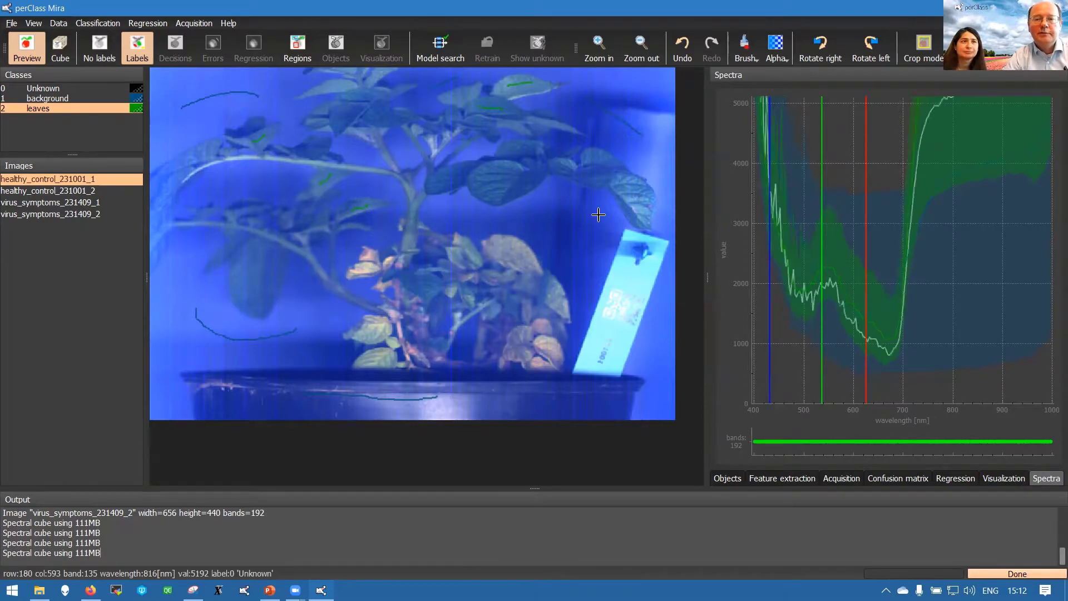
{"action": "left_click_drag", "start_coordinate": [485, 187], "coordinate": [505, 182]}
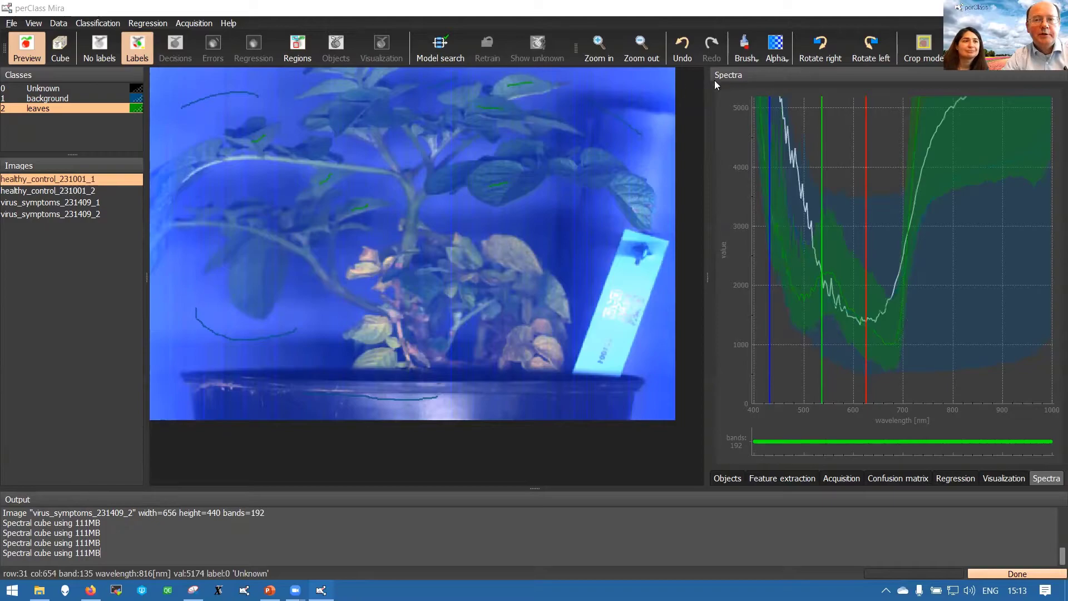
Label the large pale leaf and the small leaf beside it in the lower foliage as leaves.
{"action": "left_click", "coordinate": [641, 47]}
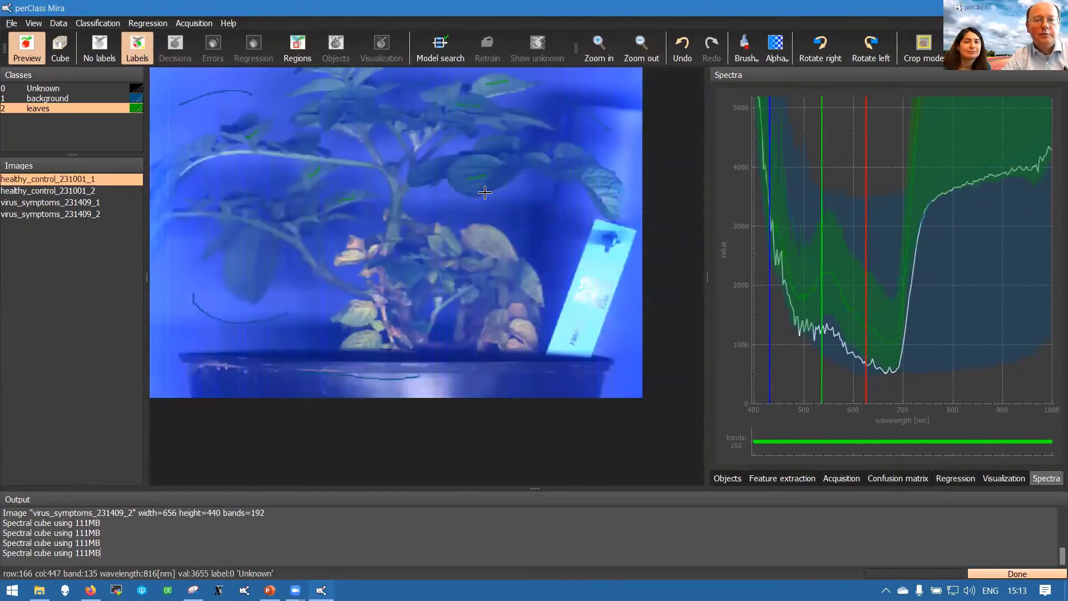
{"action": "scroll", "coordinate": [485, 193], "scroll_direction": "up", "scroll_amount": 3}
{"action": "scroll", "coordinate": [493, 208], "scroll_direction": "down", "scroll_amount": 2}
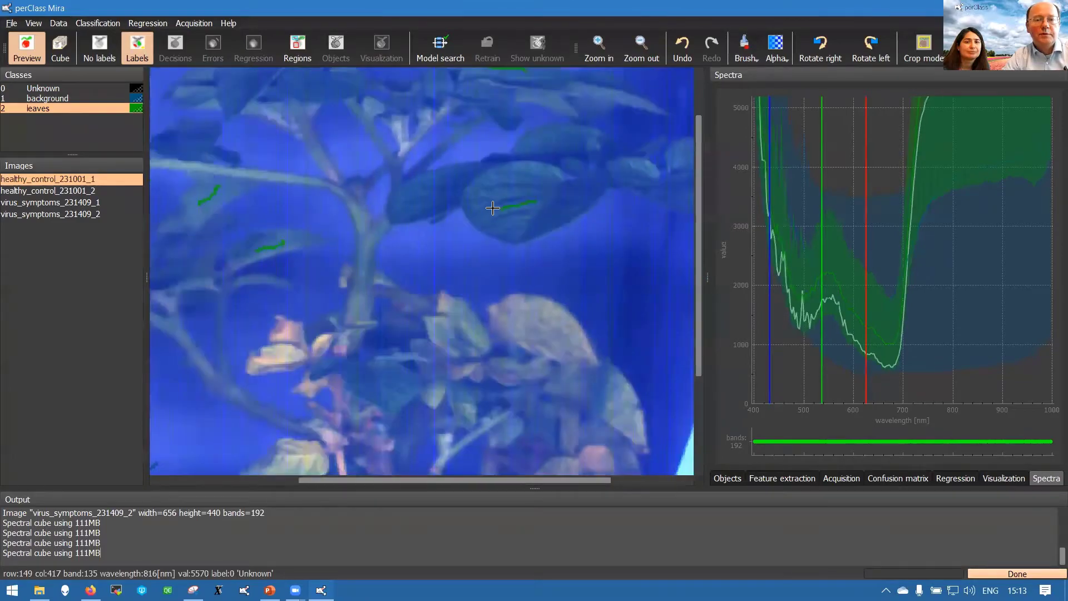
{"action": "left_click_drag", "start_coordinate": [516, 313], "coordinate": [566, 336]}
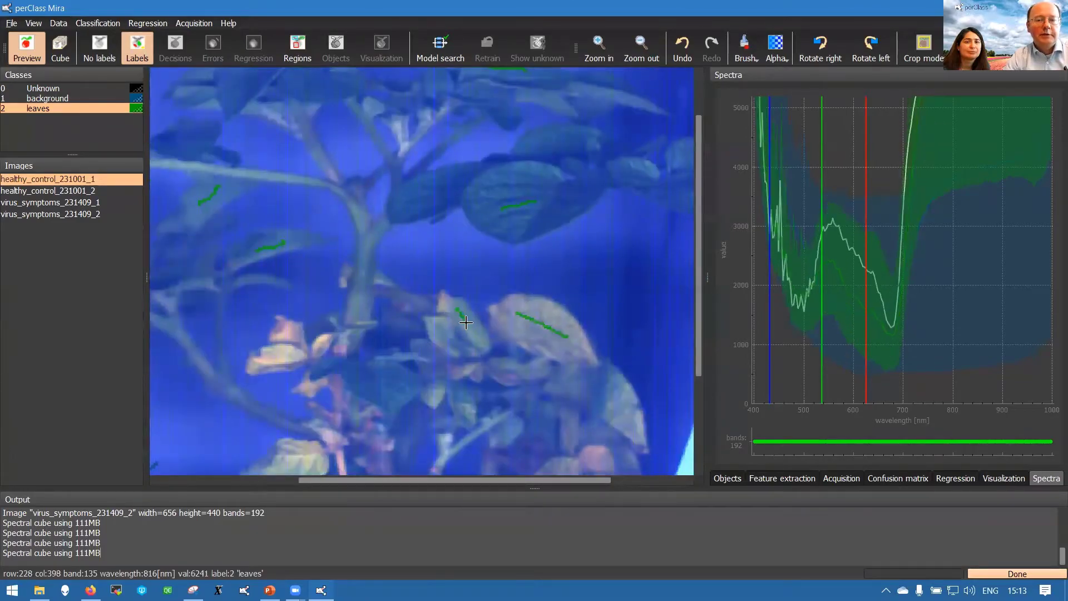
{"action": "scroll", "coordinate": [376, 279], "scroll_direction": "down", "scroll_amount": 1}
{"action": "scroll", "coordinate": [376, 279], "scroll_direction": "down", "scroll_amount": 1}
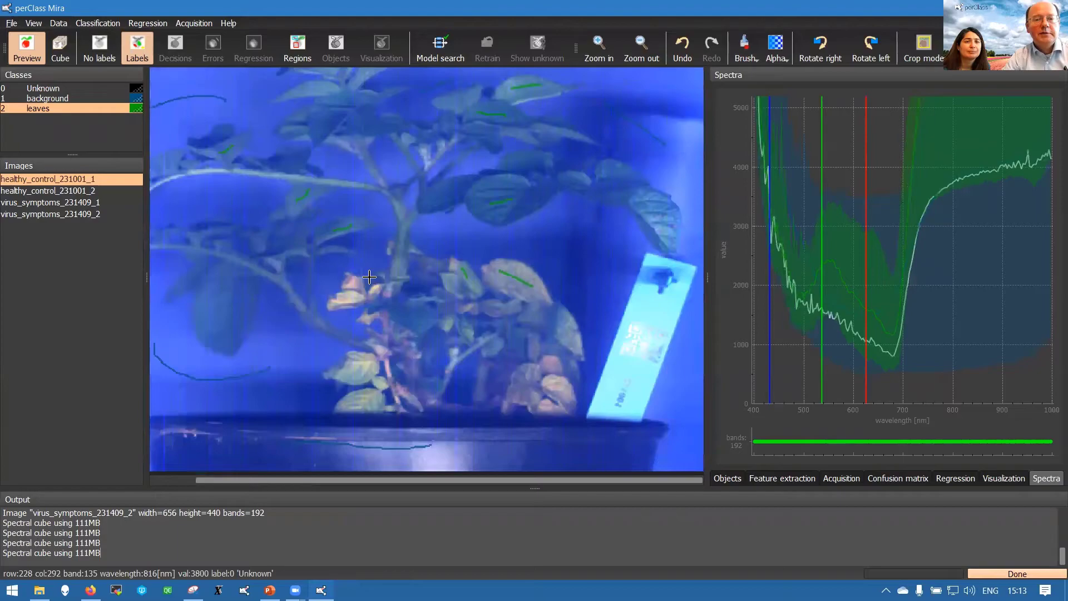
Add a class named stem and set its colour to light orange, #ffaa7f.
{"action": "right_click", "coordinate": [67, 132]}
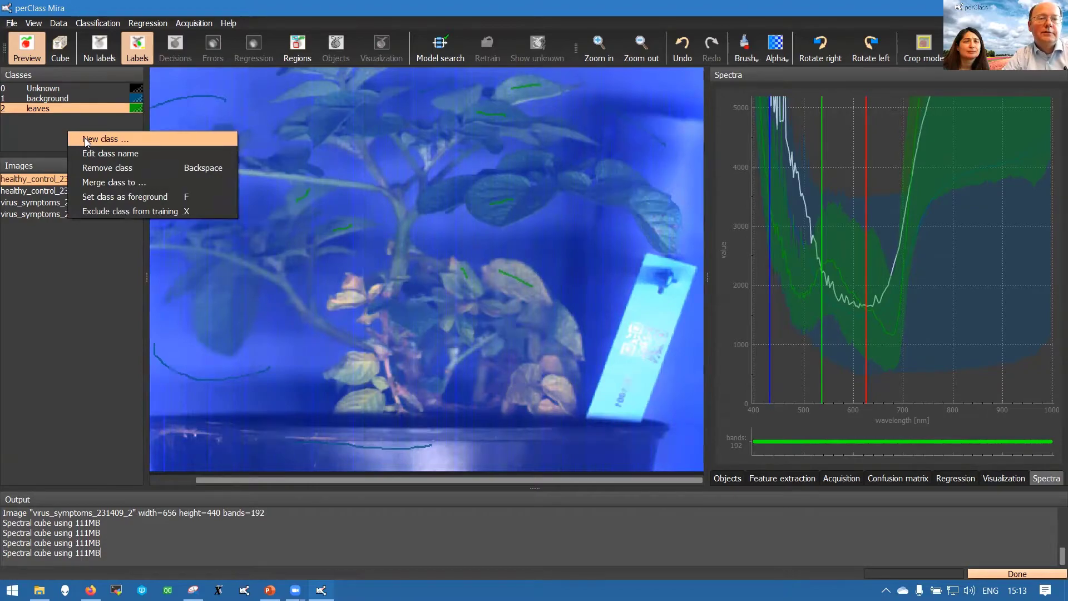
{"action": "left_click", "coordinate": [85, 139]}
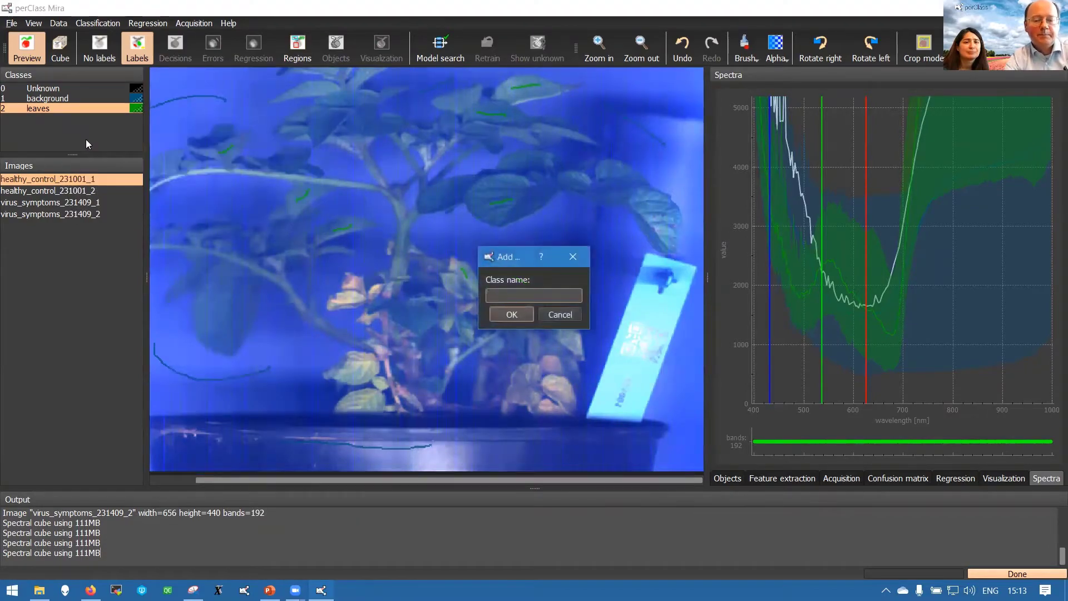
{"action": "key", "text": "Return"}
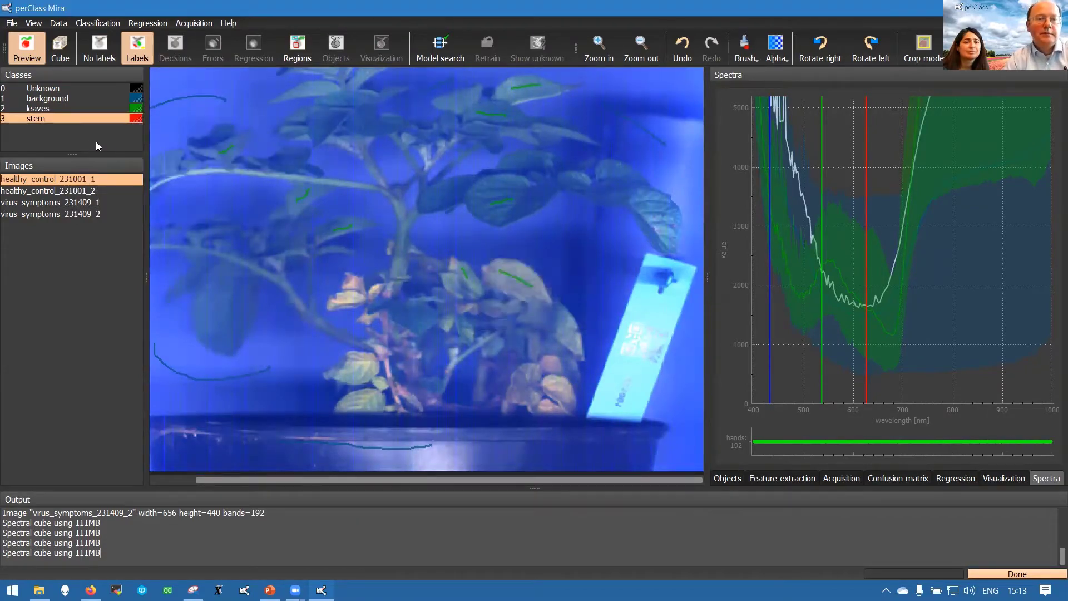
{"action": "left_click", "coordinate": [135, 118]}
{"action": "left_click", "coordinate": [474, 250]}
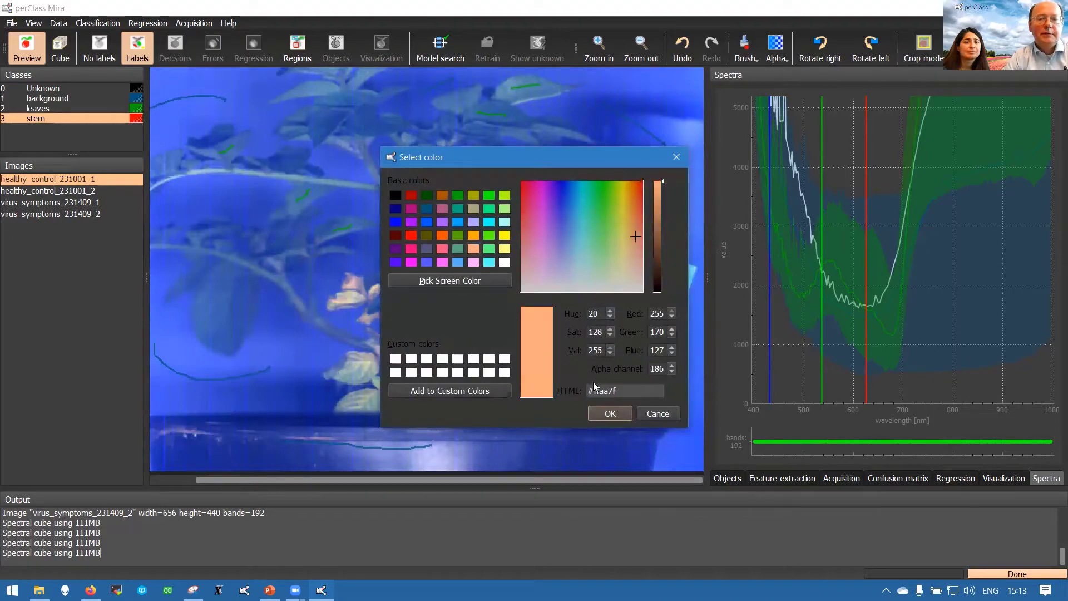
{"action": "left_click", "coordinate": [608, 413]}
Label stem with strokes along the main stem, its upper fork and the lower side branch.
{"action": "scroll", "coordinate": [393, 282], "scroll_direction": "up", "scroll_amount": 3}
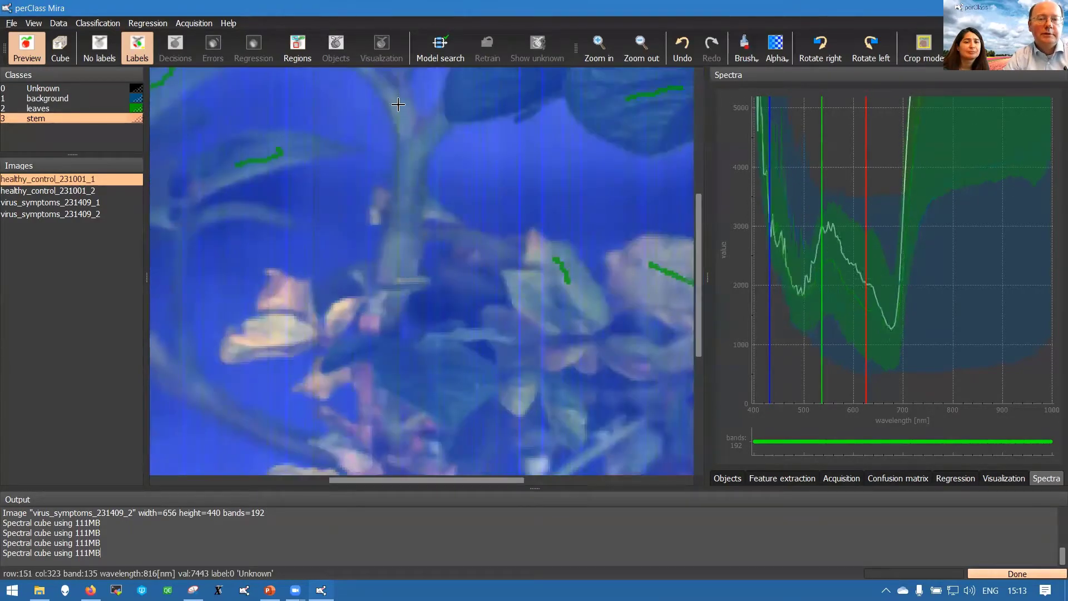
{"action": "mouse_move", "coordinate": [399, 99]}
{"action": "left_mouse_down"}
{"action": "mouse_move", "coordinate": [407, 168]}
{"action": "mouse_move", "coordinate": [393, 264]}
{"action": "left_mouse_up"}
{"action": "left_click_drag", "start_coordinate": [434, 122], "coordinate": [418, 151]}
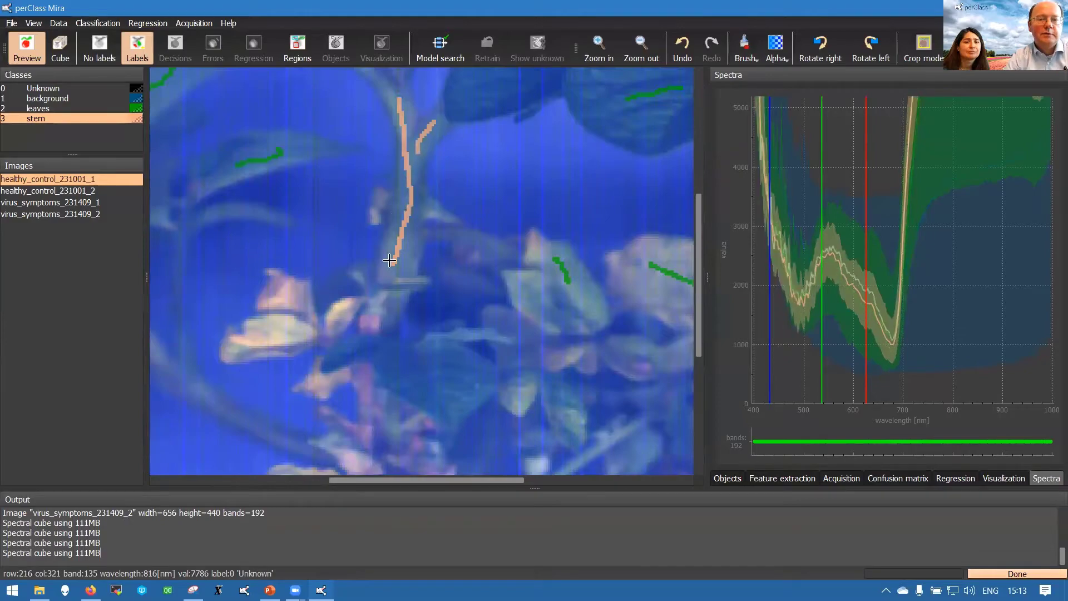
{"action": "left_click_drag", "start_coordinate": [211, 401], "coordinate": [288, 442]}
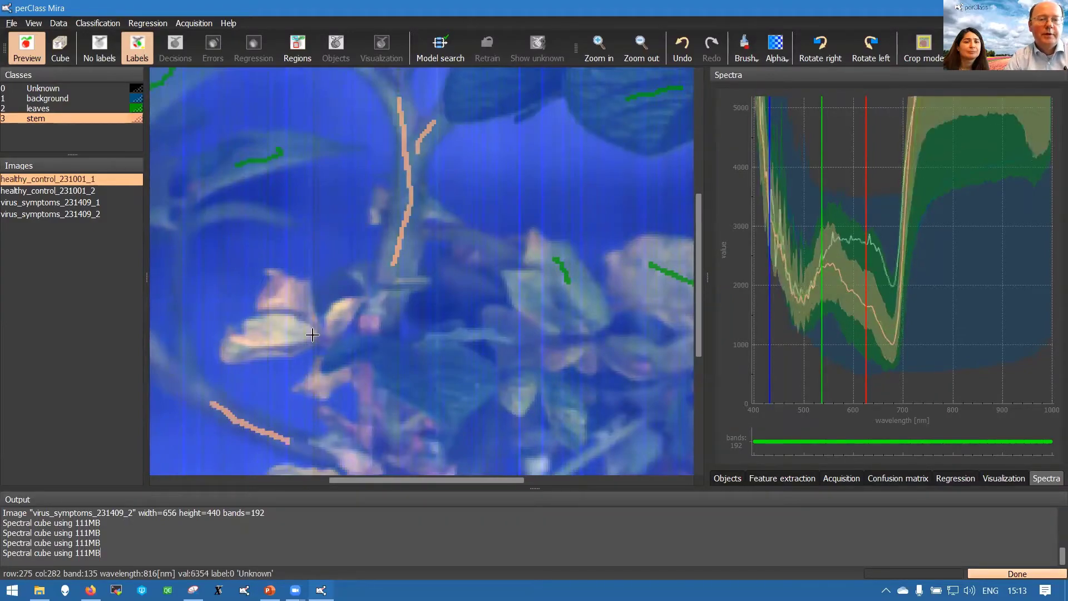
{"action": "scroll", "coordinate": [342, 267], "scroll_direction": "down", "scroll_amount": 4}
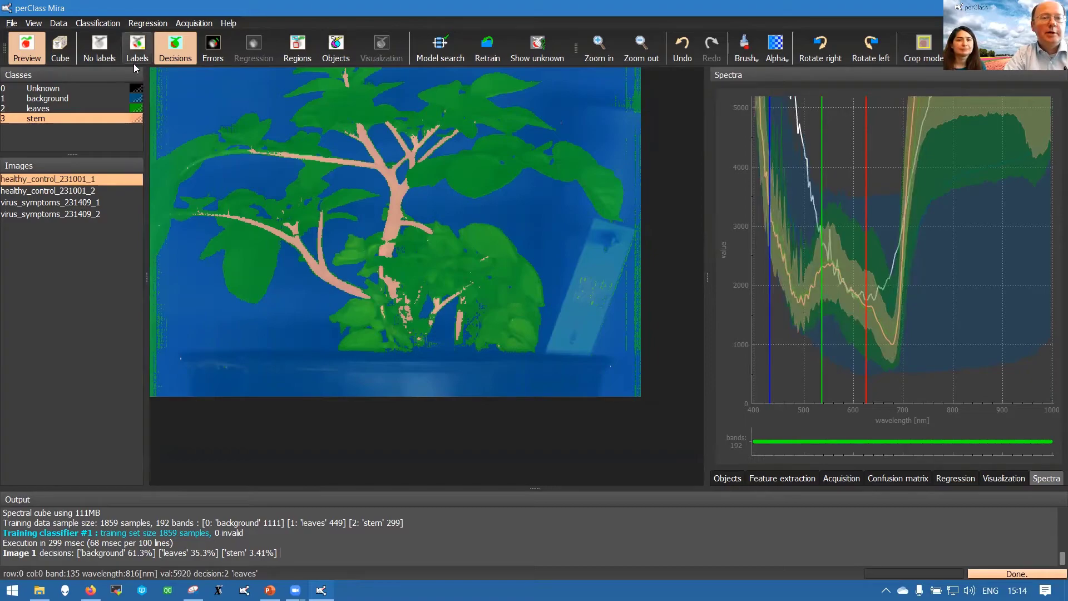
Compare the unlabelled preview and the painted labels with the classifier's decisions, ending on the decisions view.
{"action": "left_click", "coordinate": [106, 61]}
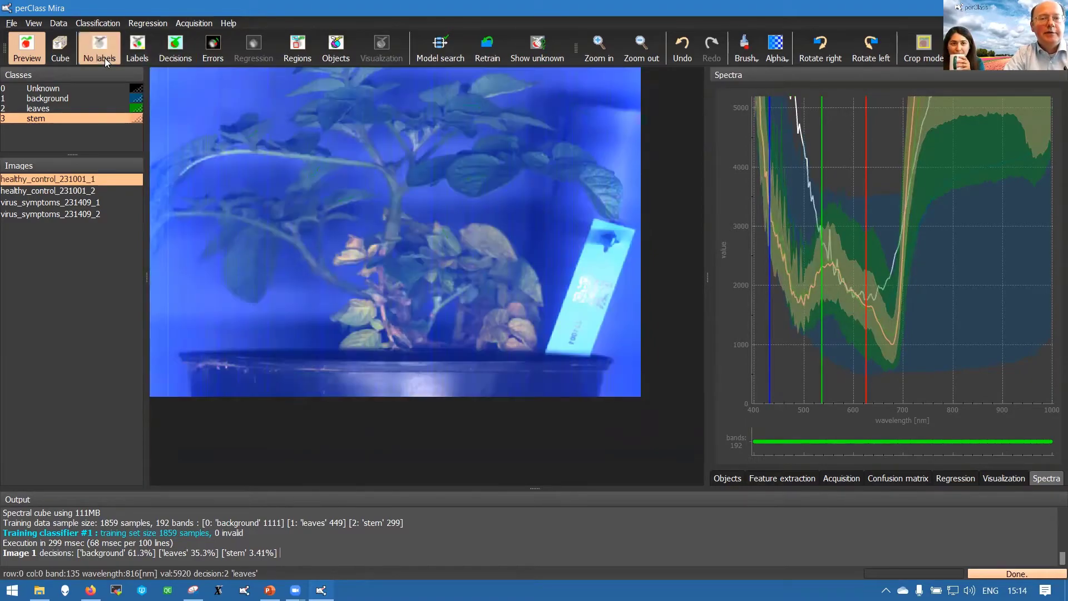
{"action": "left_click", "coordinate": [138, 57]}
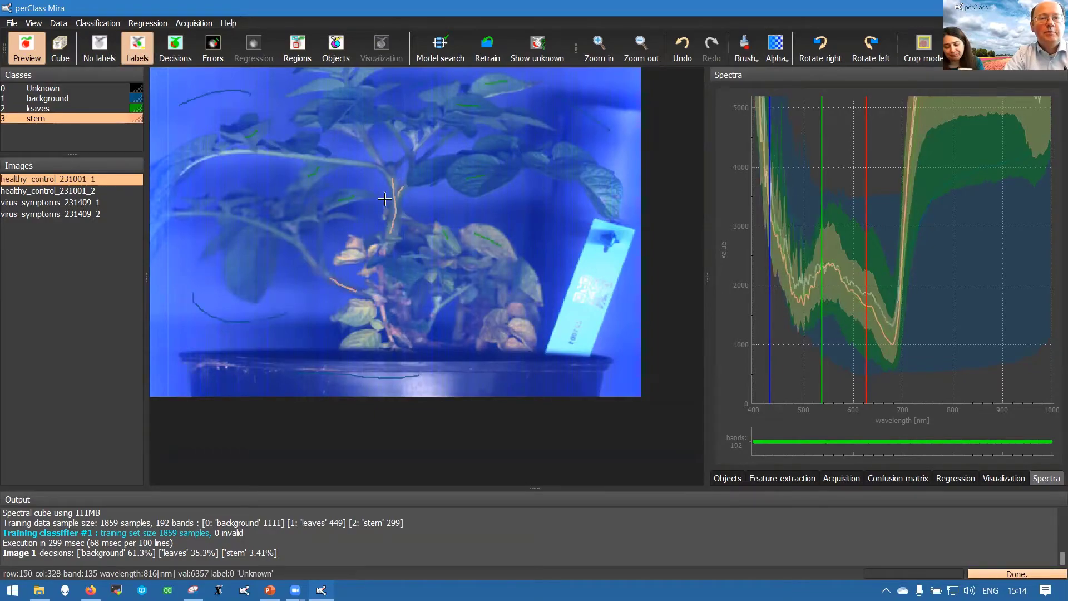
{"action": "left_click", "coordinate": [175, 57]}
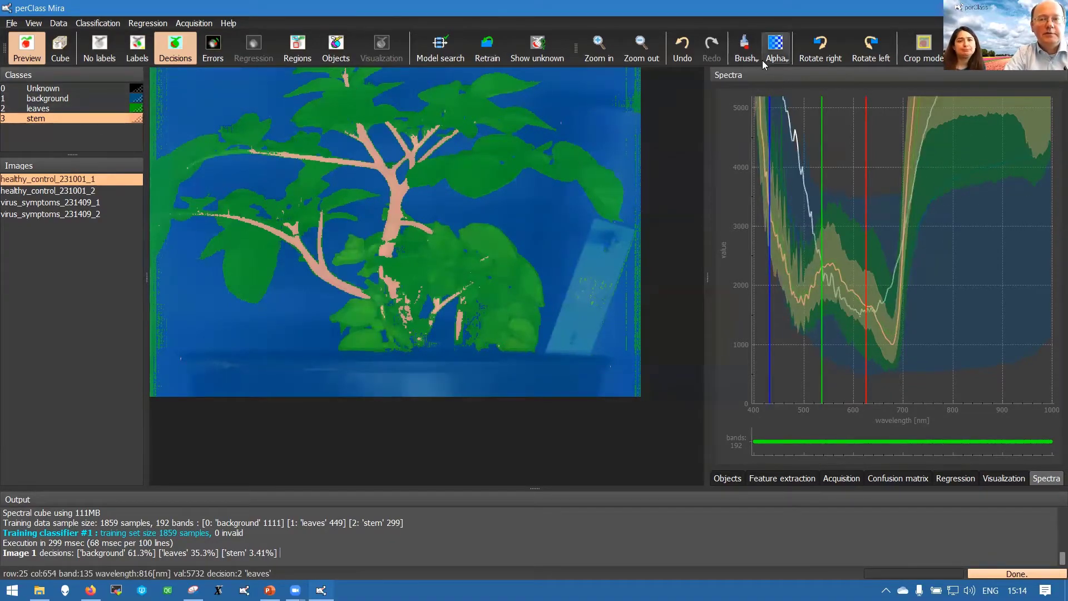
Raise the decision overlay's opacity to 255, and reduce it so the plant shows through the class colours.
{"action": "mouse_move", "coordinate": [769, 87]}
{"action": "left_mouse_down"}
{"action": "mouse_move", "coordinate": [771, 71]}
{"action": "mouse_move", "coordinate": [771, 110]}
{"action": "mouse_move", "coordinate": [775, 67]}
{"action": "left_mouse_up"}
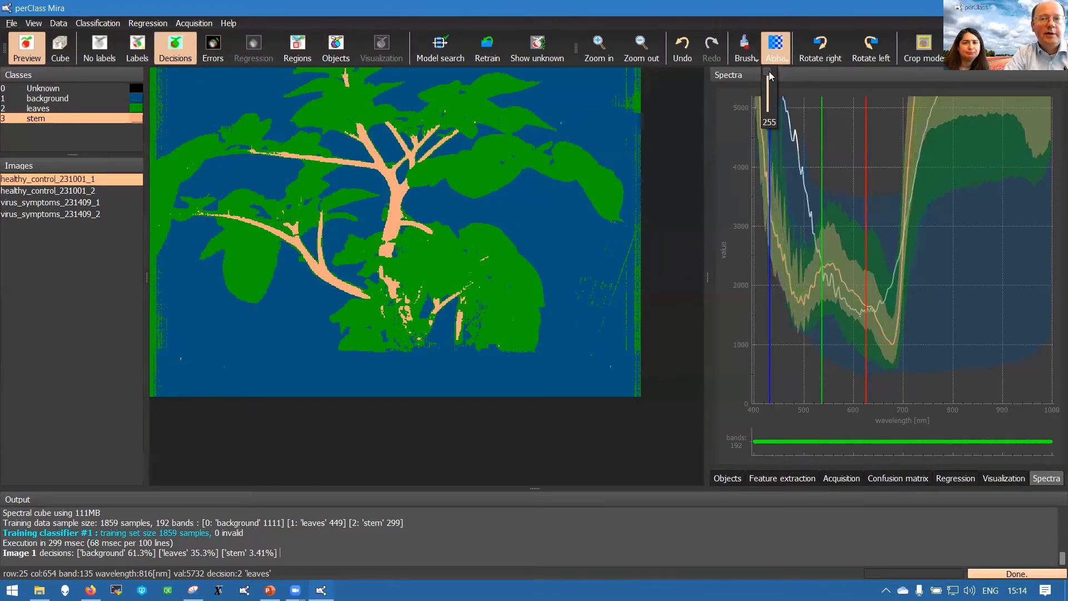
{"action": "mouse_move", "coordinate": [769, 71]}
{"action": "left_mouse_down"}
{"action": "mouse_move", "coordinate": [765, 108]}
{"action": "mouse_move", "coordinate": [768, 90]}
{"action": "left_mouse_up"}
{"action": "left_click", "coordinate": [777, 48]}
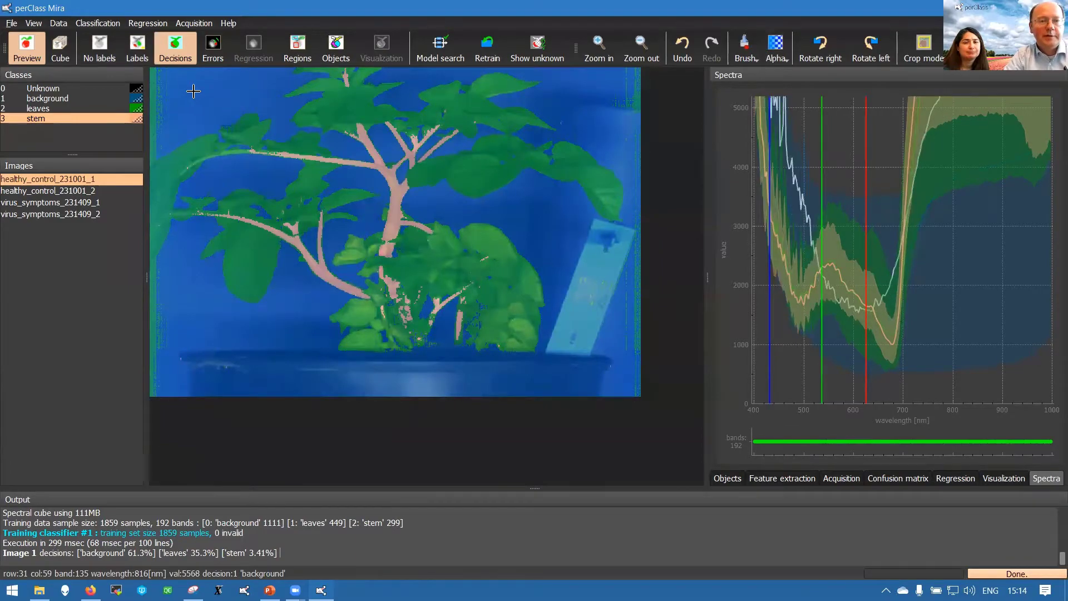
Label more background along the image's left edge and retrain the classifier.
{"action": "left_click", "coordinate": [137, 52]}
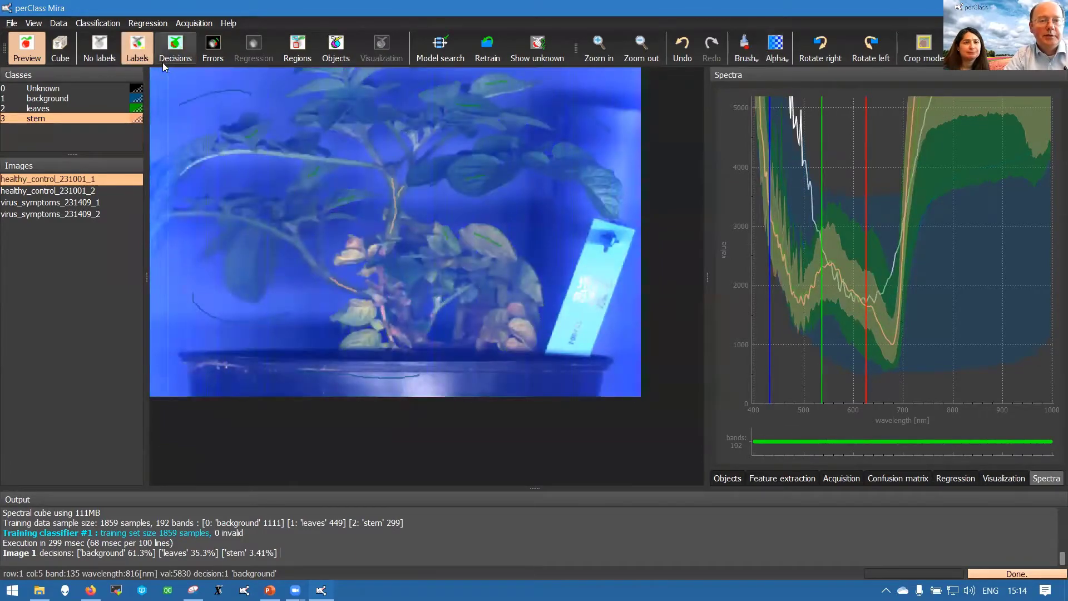
{"action": "left_click", "coordinate": [170, 55]}
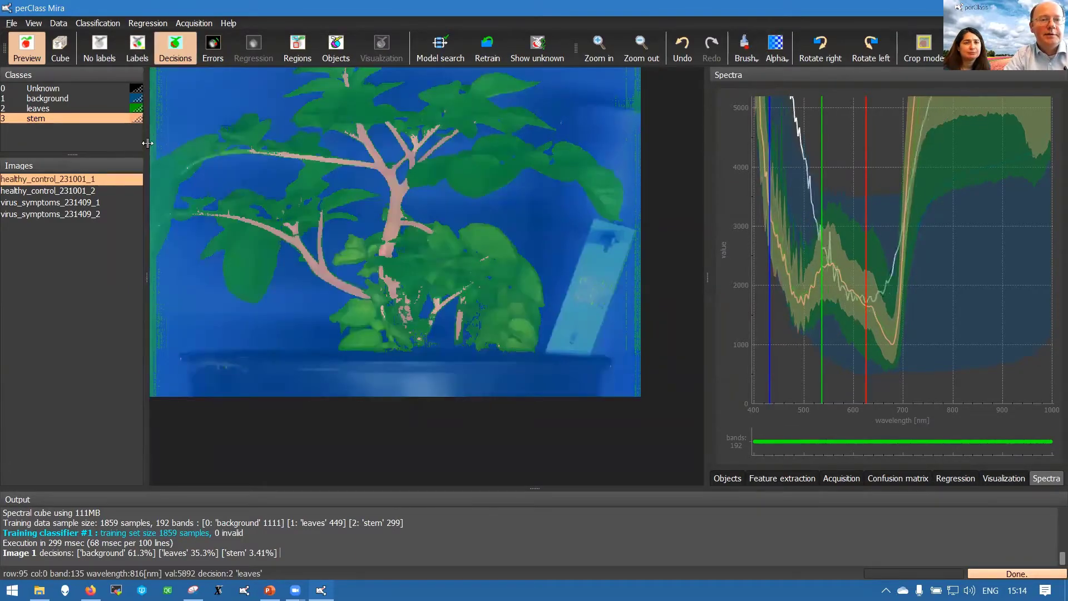
{"action": "left_click", "coordinate": [106, 99]}
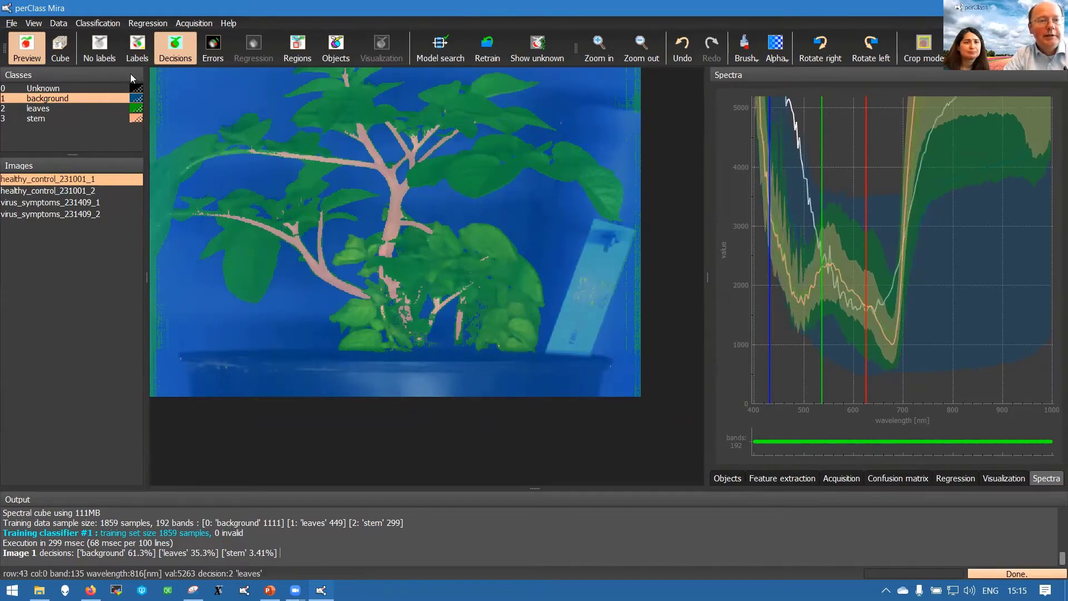
{"action": "left_click", "coordinate": [137, 48]}
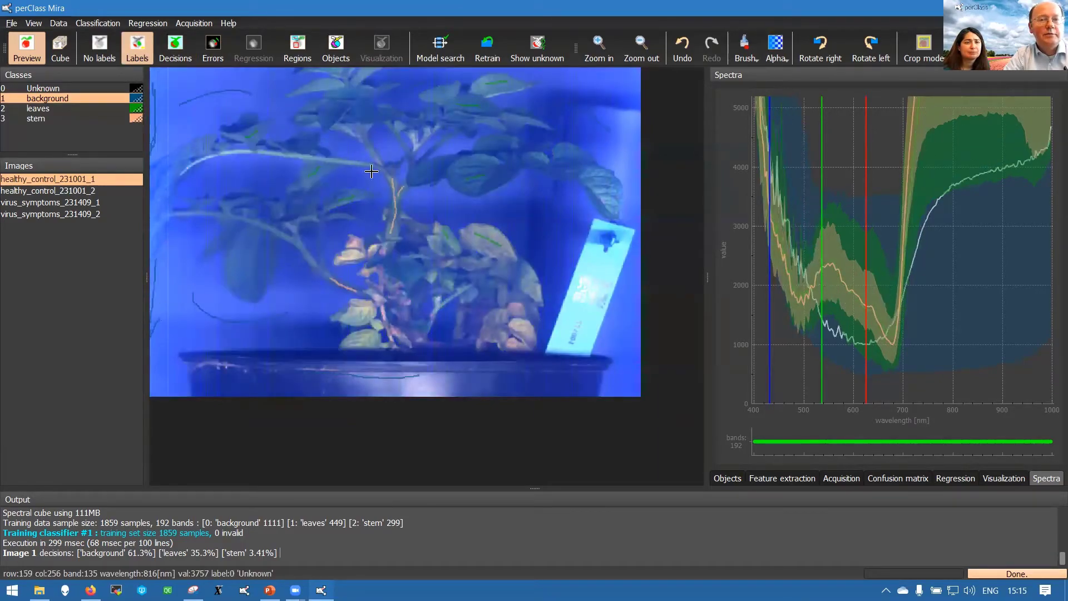
{"action": "left_click", "coordinate": [487, 47]}
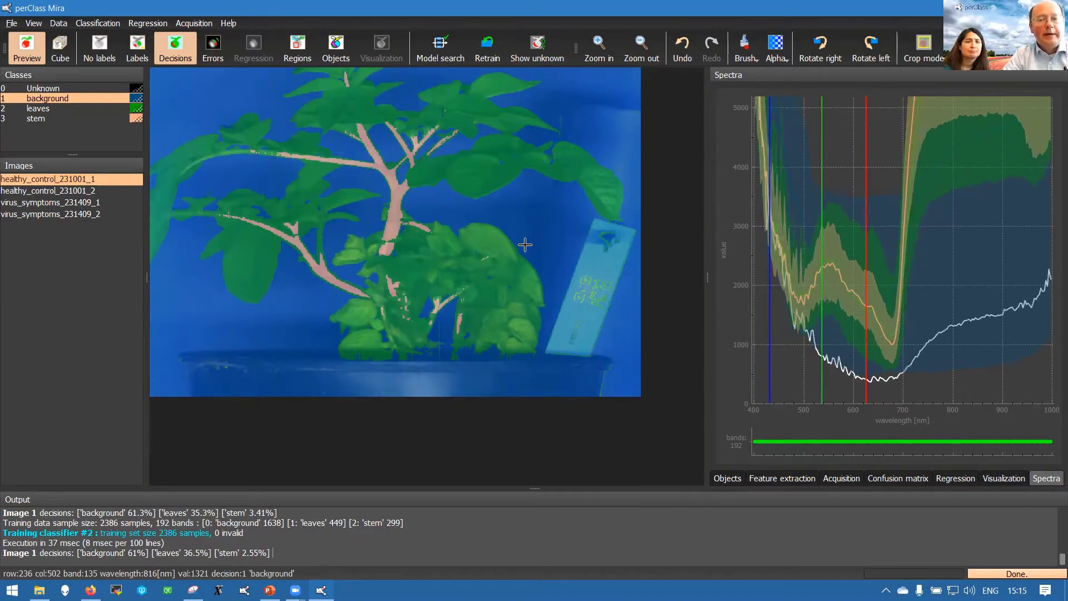
Turn on the display of unknown pixels and examine the areas unseen in training around the plant's base.
{"action": "left_click", "coordinate": [544, 56]}
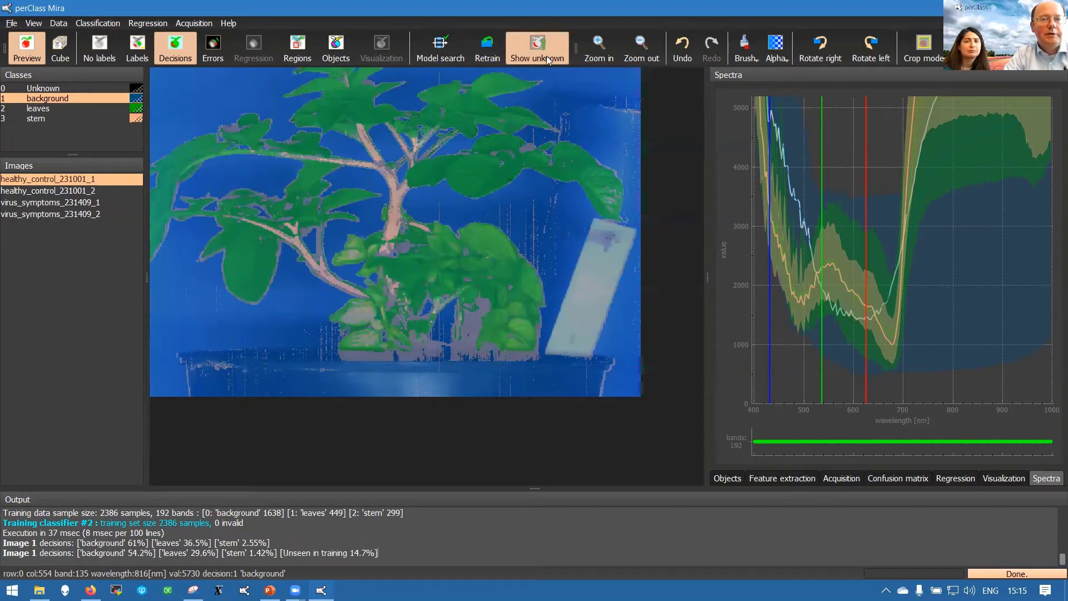
{"action": "left_click", "coordinate": [546, 56]}
{"action": "left_click", "coordinate": [544, 55]}
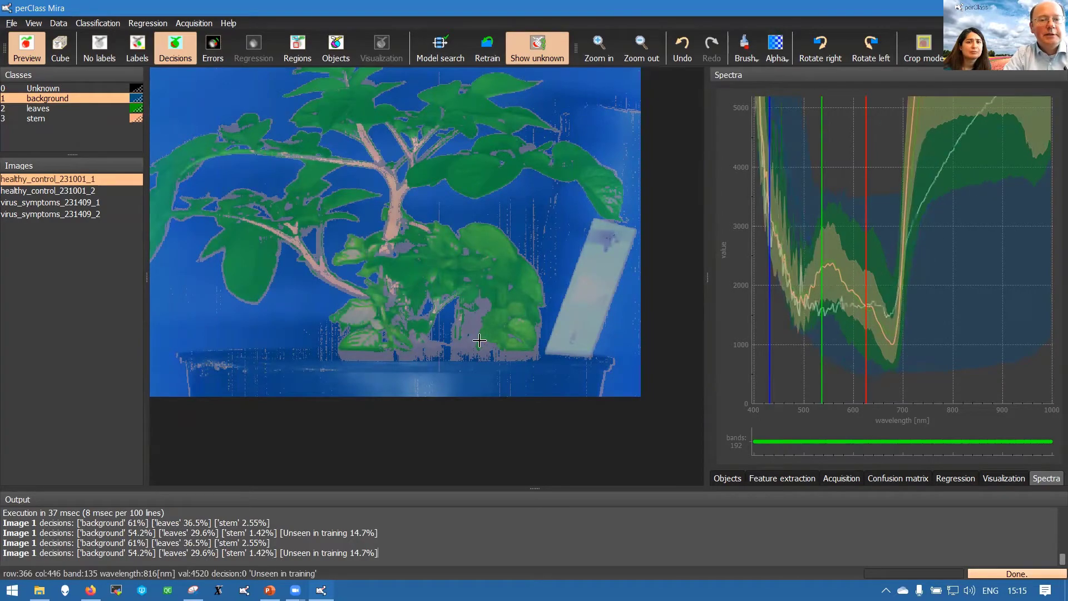
{"action": "scroll", "coordinate": [428, 363], "scroll_direction": "up", "scroll_amount": 1}
{"action": "scroll", "coordinate": [433, 263], "scroll_direction": "up", "scroll_amount": 1}
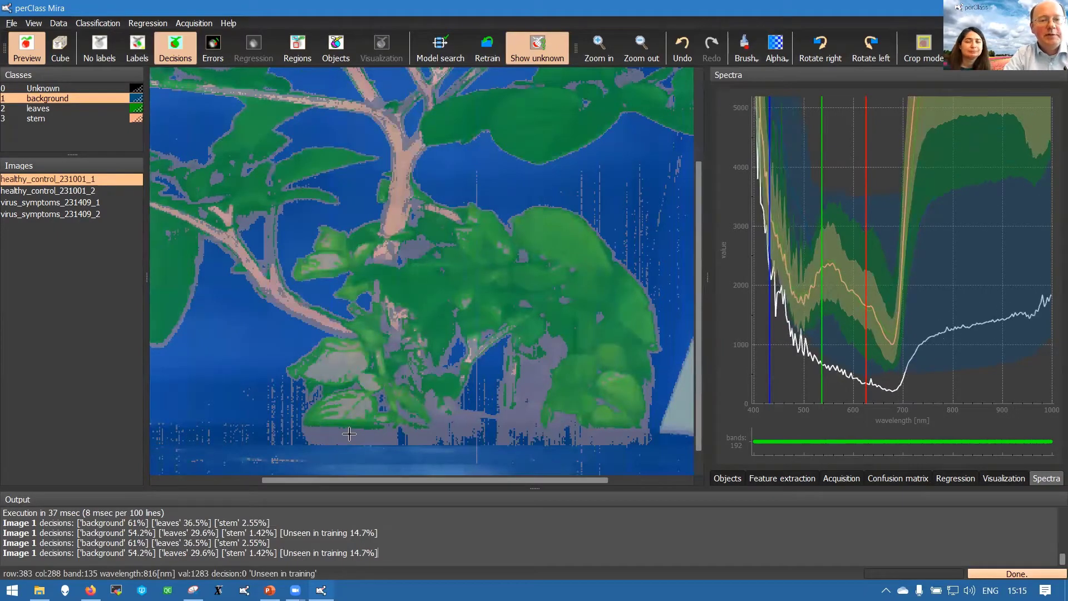
{"action": "scroll", "coordinate": [472, 227], "scroll_direction": "down", "scroll_amount": 1}
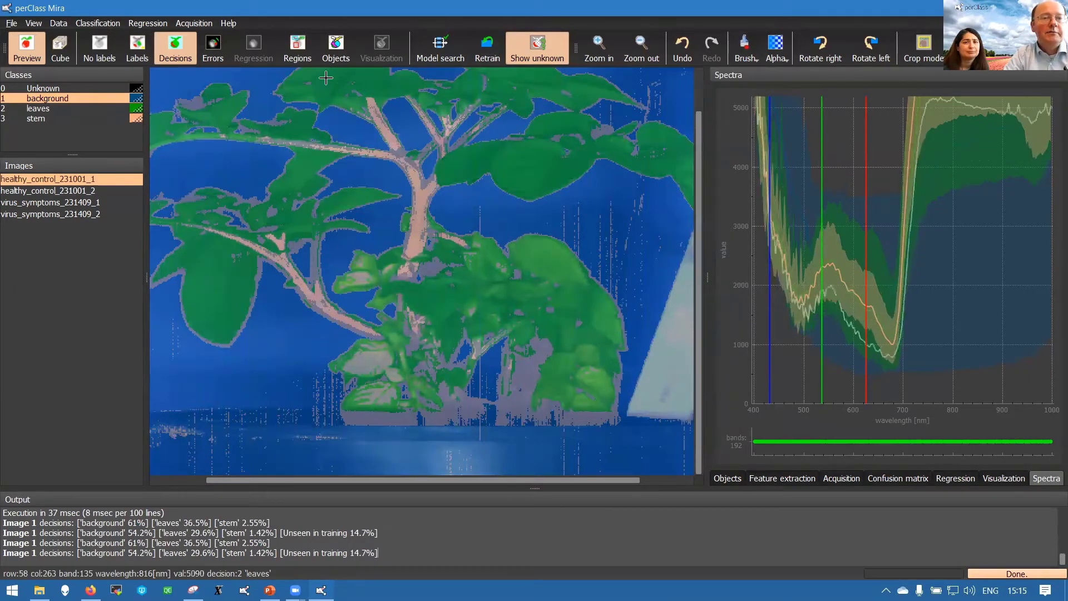
Add more leaves labels on the foliage and retrain the classifier.
{"action": "left_click", "coordinate": [115, 108]}
{"action": "left_click", "coordinate": [141, 55]}
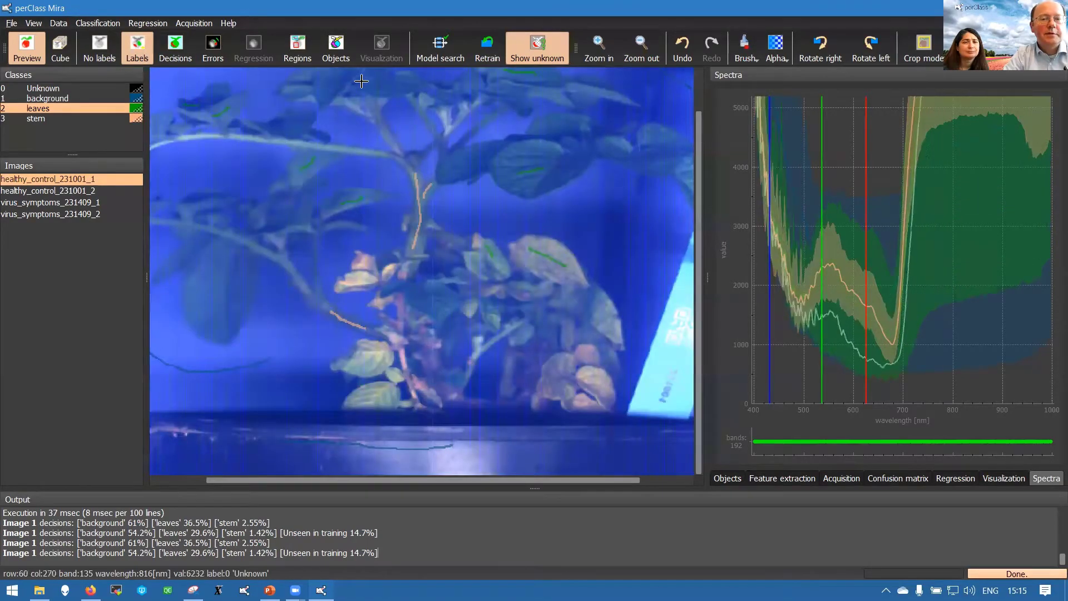
{"action": "left_click", "coordinate": [487, 48]}
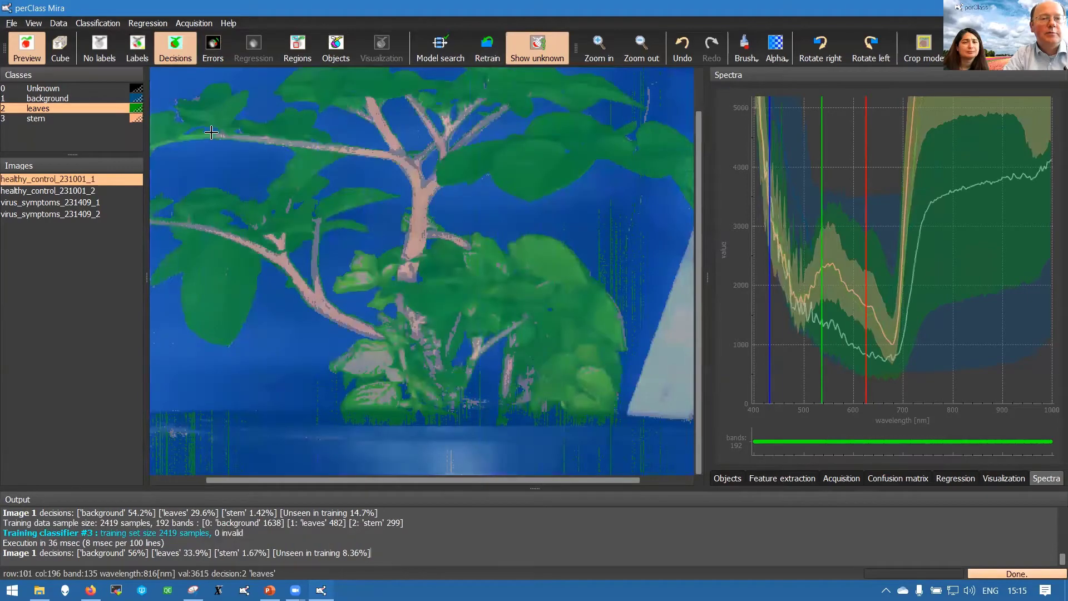
Label the thin upright side branch as stem and retrain the classifier.
{"action": "scroll", "coordinate": [310, 273], "scroll_direction": "up", "scroll_amount": 1}
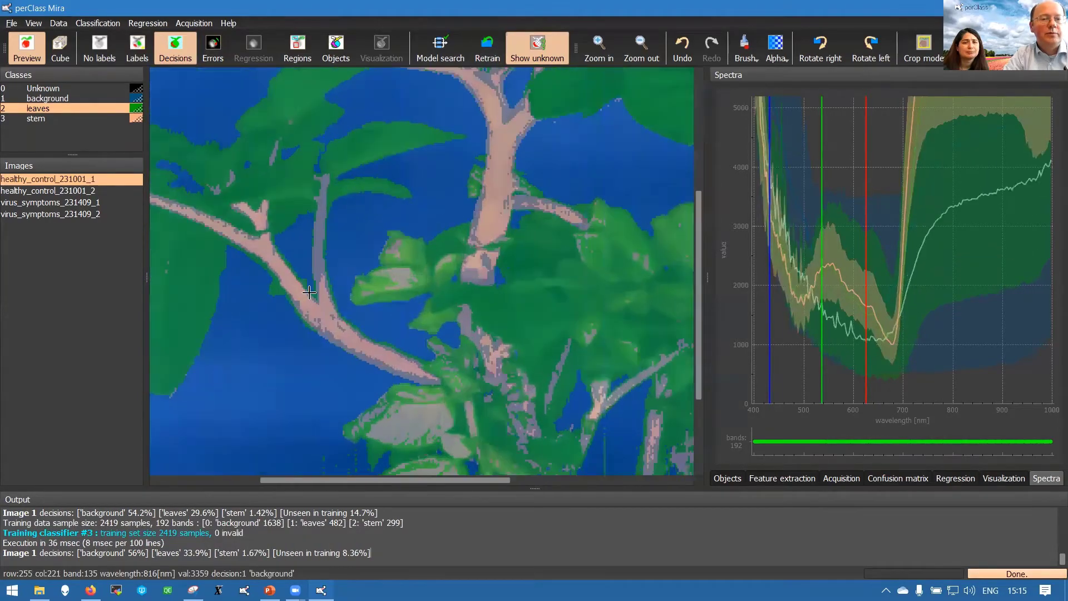
{"action": "scroll", "coordinate": [310, 273], "scroll_direction": "up", "scroll_amount": 1}
{"action": "left_click", "coordinate": [114, 119]}
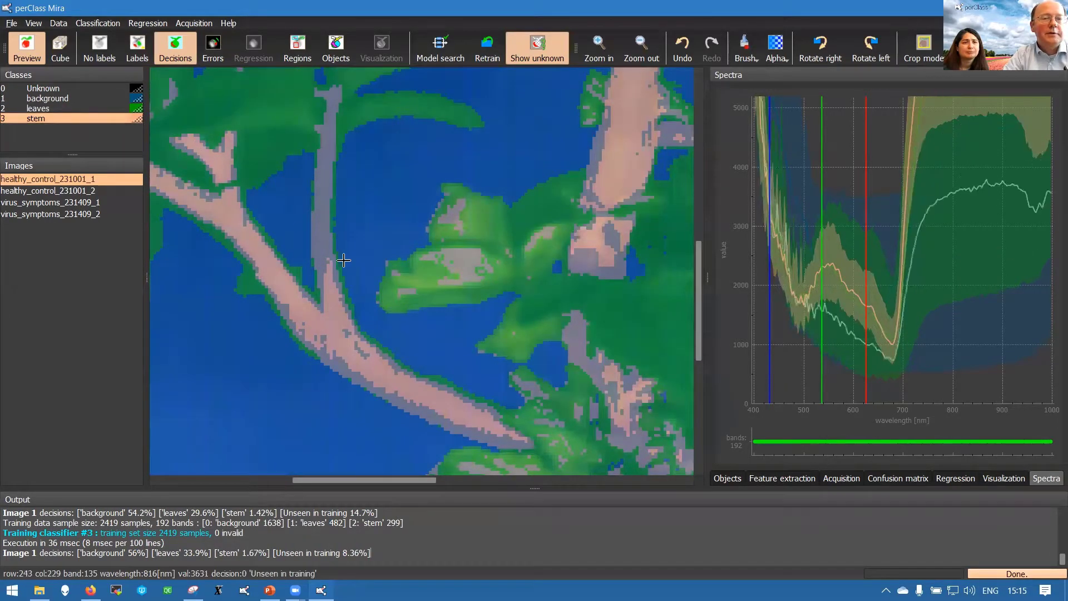
{"action": "left_click", "coordinate": [146, 56]}
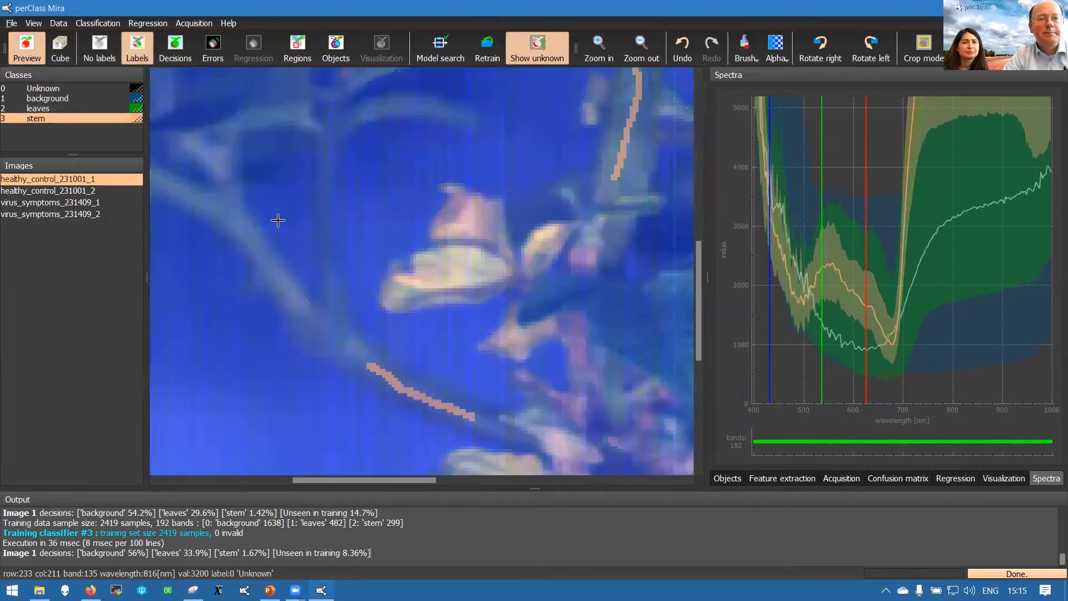
{"action": "left_click_drag", "start_coordinate": [328, 275], "coordinate": [324, 184]}
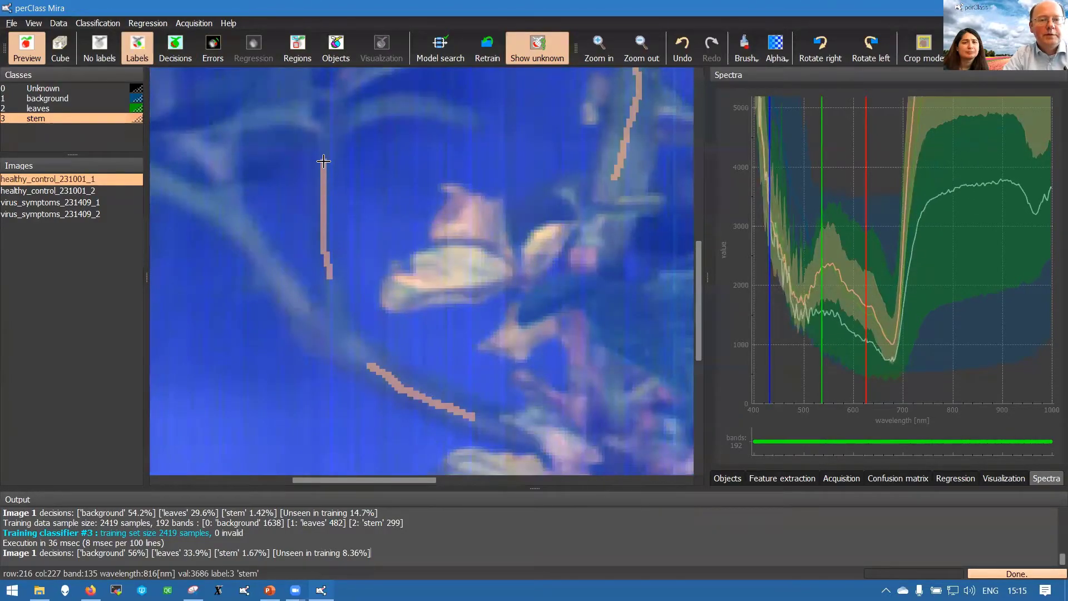
{"action": "left_click", "coordinate": [484, 55]}
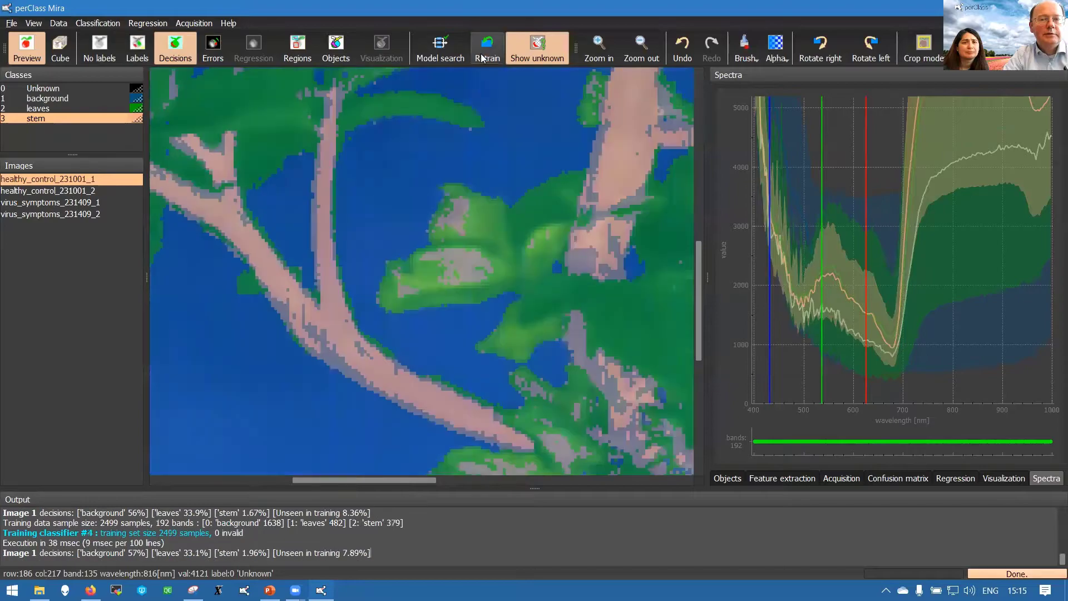
Paint a stroke on the pale withered leaf beside the main stem and reassign it to the leaves class.
{"action": "left_click", "coordinate": [130, 55]}
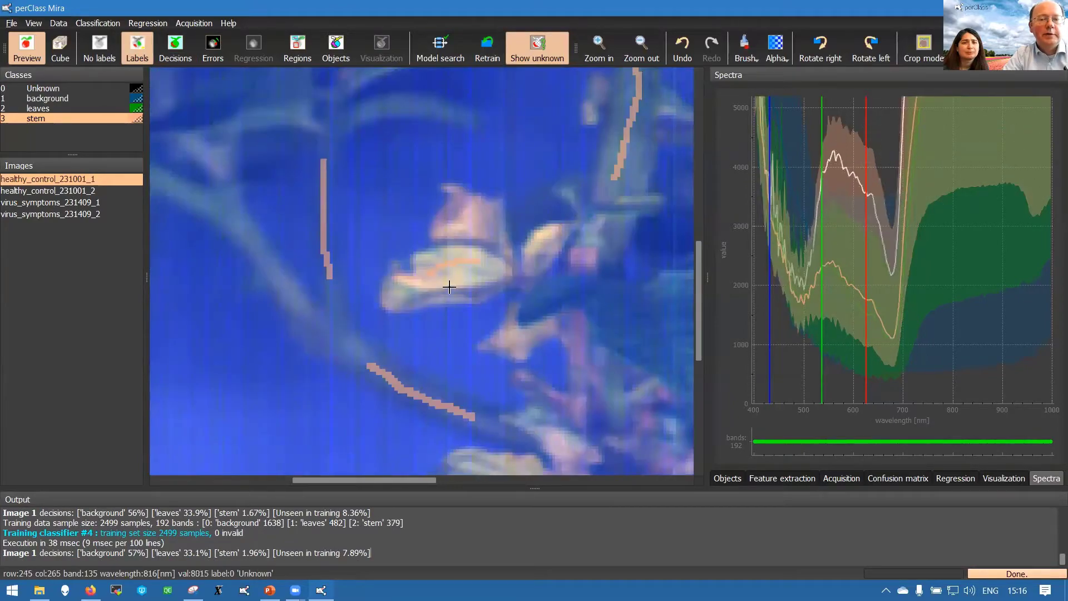
{"action": "key", "text": "d"}
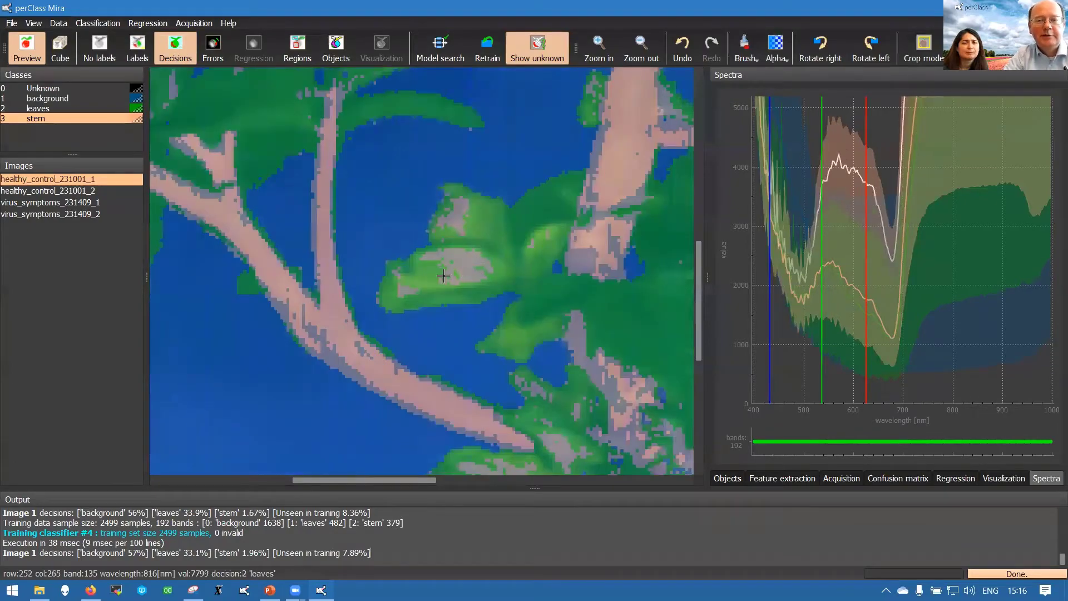
{"action": "key", "text": "l"}
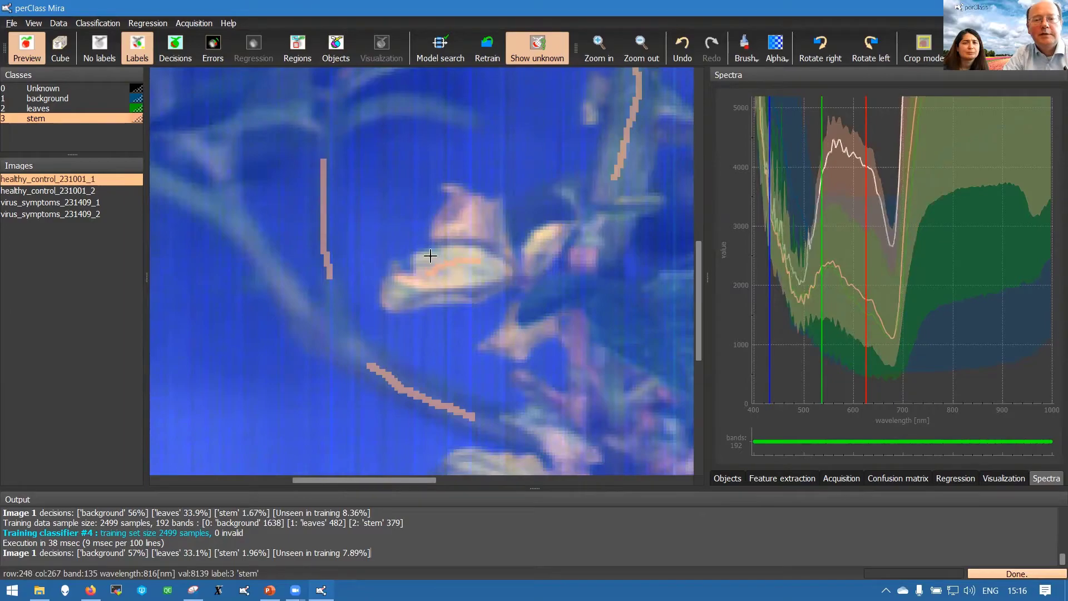
{"action": "left_click", "coordinate": [111, 109]}
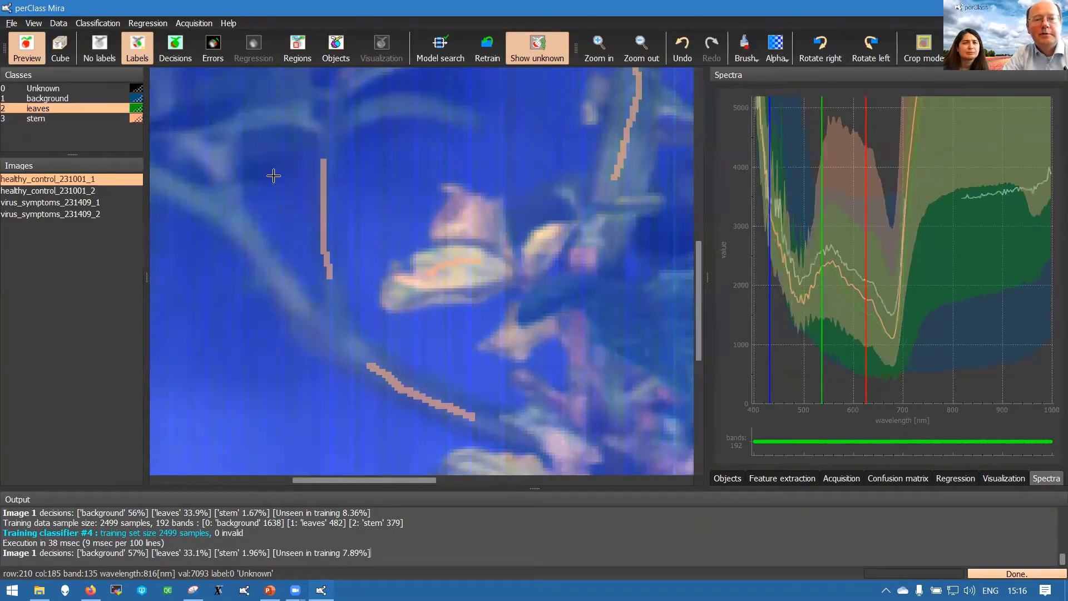
{"action": "right_click", "coordinate": [463, 260]}
{"action": "left_click", "coordinate": [489, 283]}
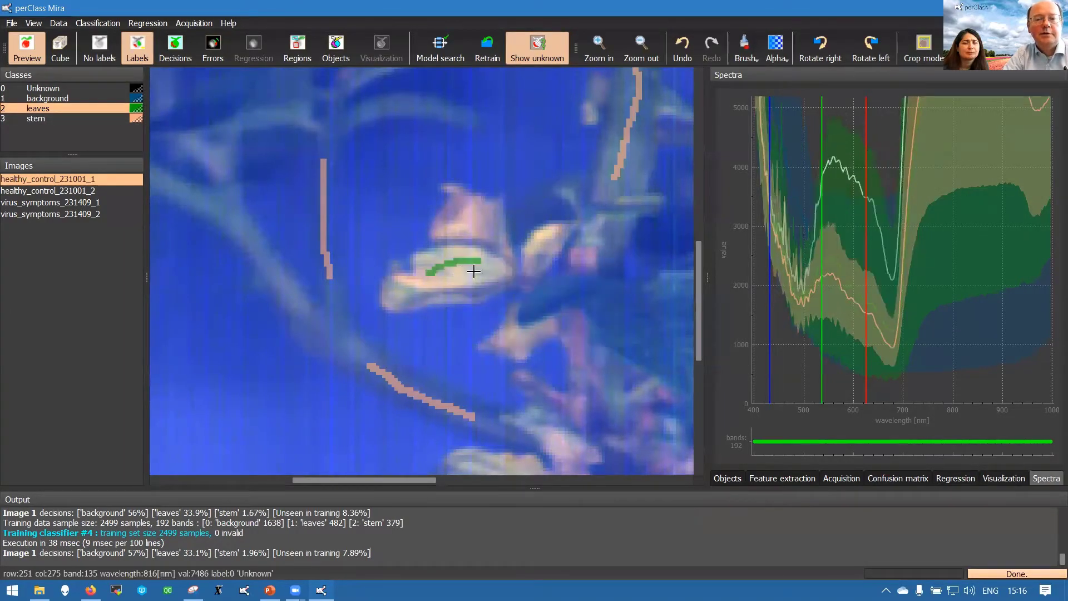
Add leaves strokes on the two pale withered leaves and retrain the classifier.
{"action": "mouse_move", "coordinate": [467, 201]}
{"action": "left_mouse_down"}
{"action": "mouse_move", "coordinate": [451, 224]}
{"action": "mouse_move", "coordinate": [466, 230]}
{"action": "left_mouse_up"}
{"action": "left_click_drag", "start_coordinate": [427, 275], "coordinate": [477, 273]}
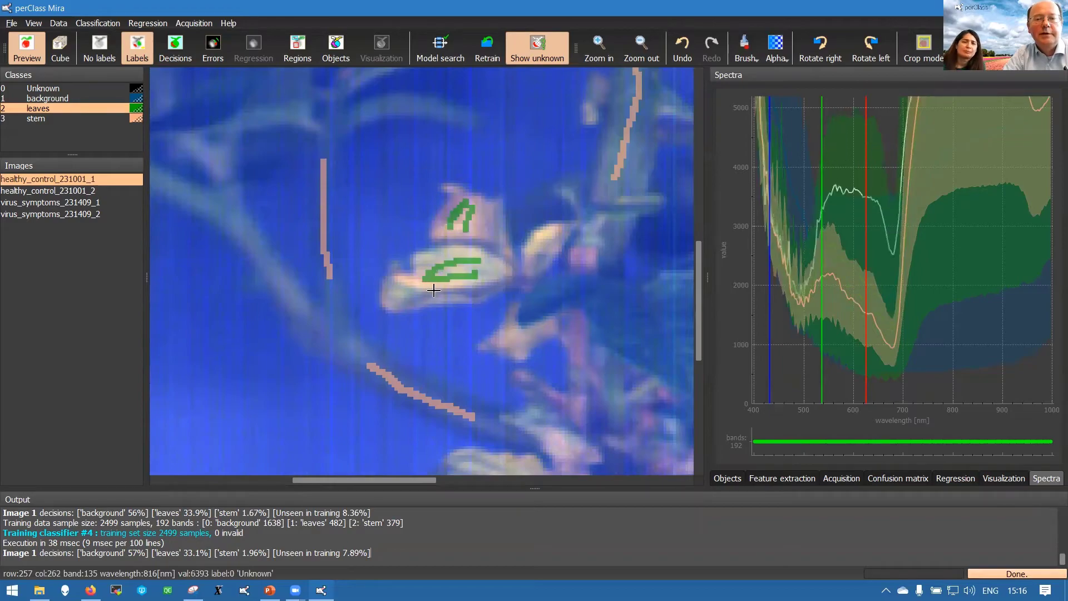
{"action": "left_click", "coordinate": [490, 56]}
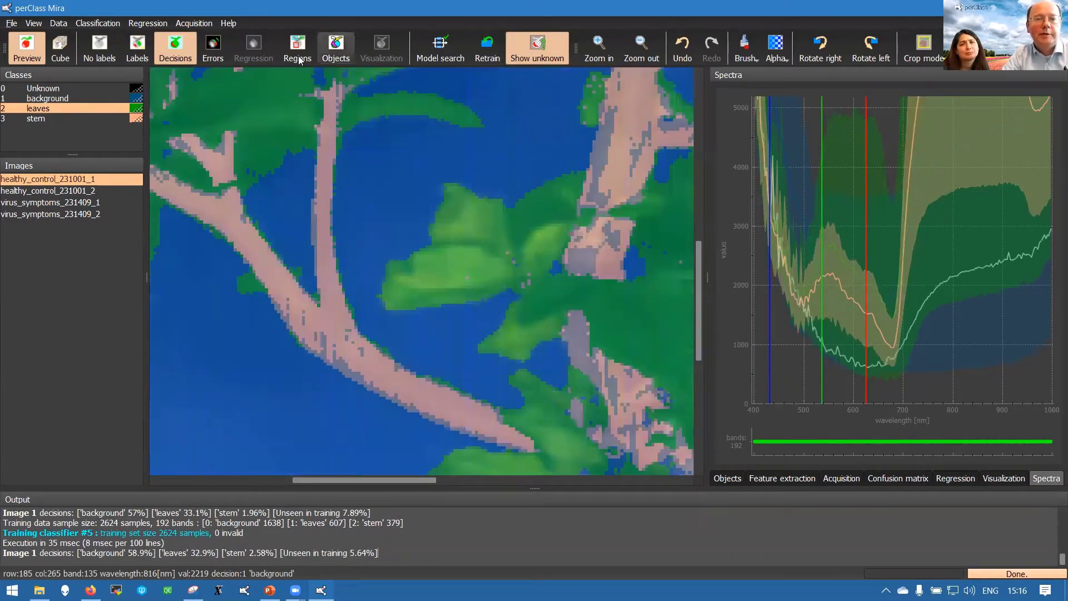
Paint a stroke beside the existing label on the main stem and reassign it from leaves to stem.
{"action": "left_click", "coordinate": [137, 47]}
{"action": "left_click_drag", "start_coordinate": [601, 190], "coordinate": [616, 131]}
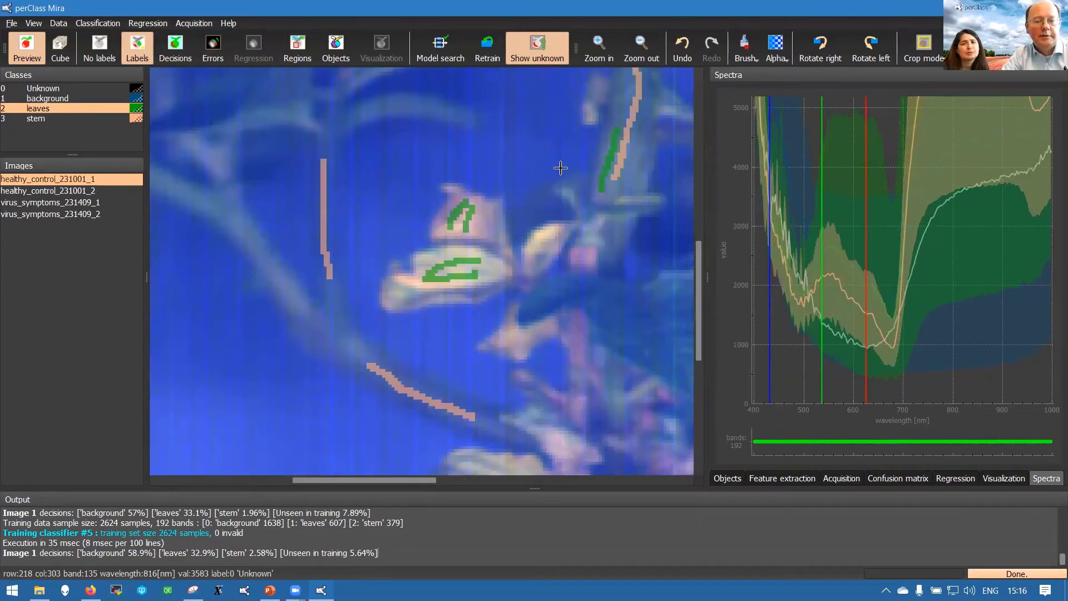
{"action": "key", "text": "3"}
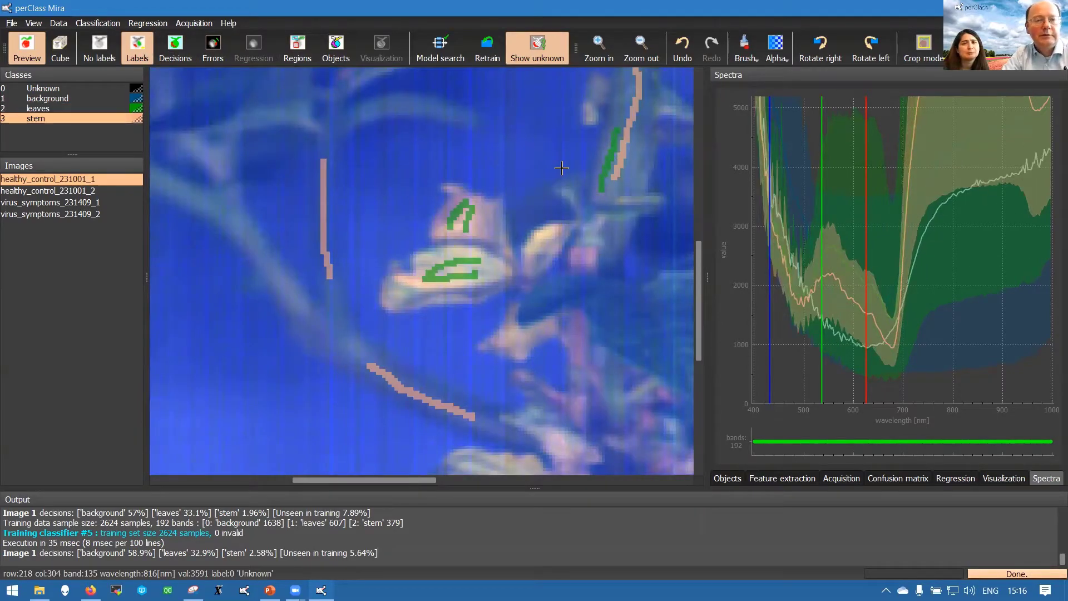
{"action": "right_click", "coordinate": [607, 162]}
{"action": "left_click", "coordinate": [617, 182]}
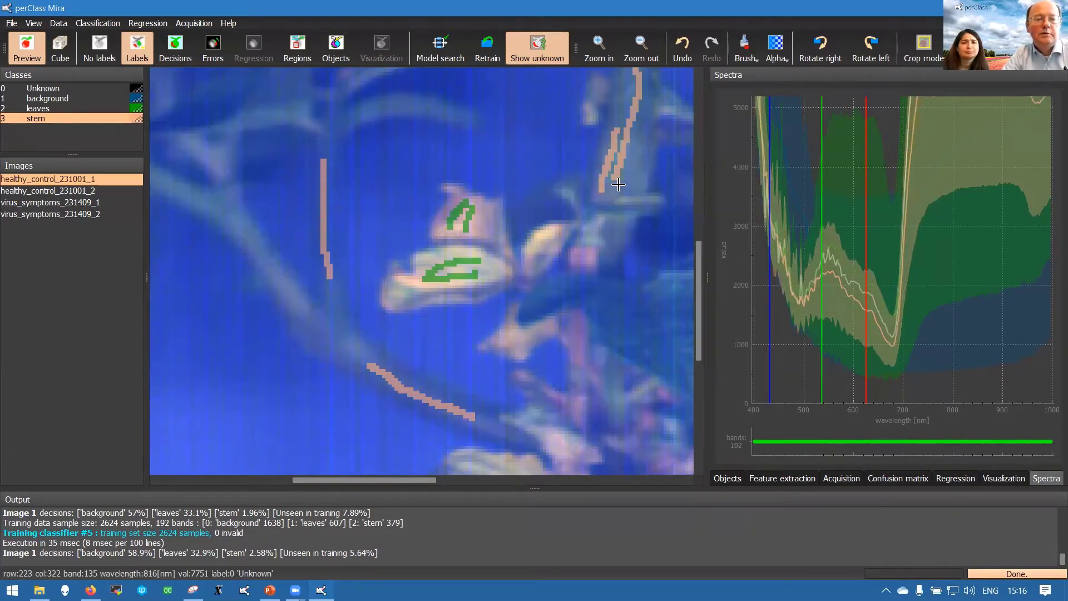
Switch the active class through background, leaves and stem twice, ending on stem.
{"action": "key", "text": "1"}
{"action": "key", "text": "2"}
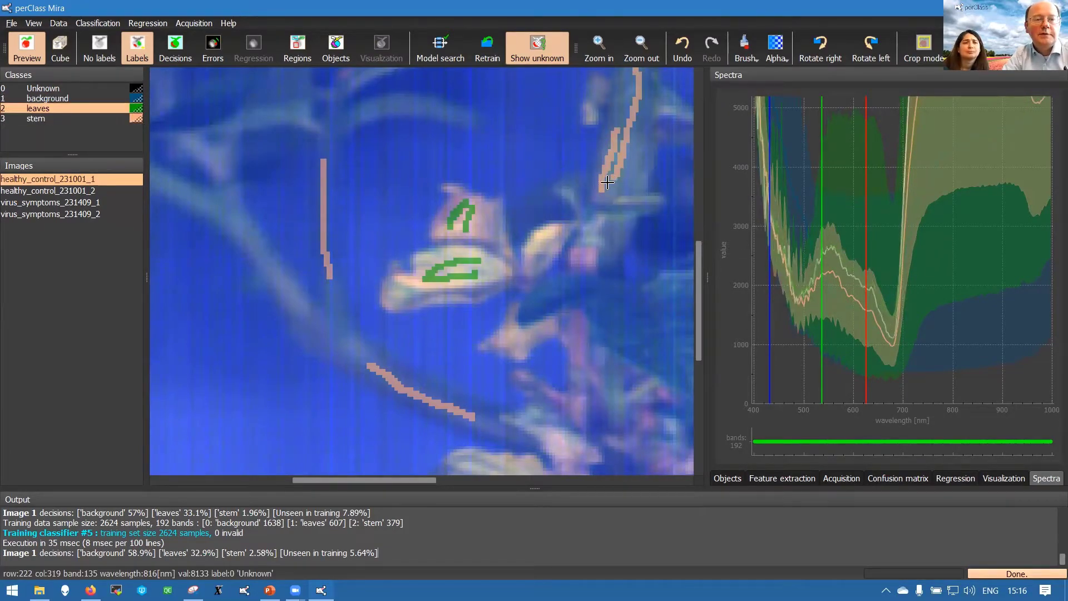
{"action": "key", "text": "3"}
{"action": "key", "text": "1"}
{"action": "key", "text": "2"}
{"action": "key", "text": "3"}
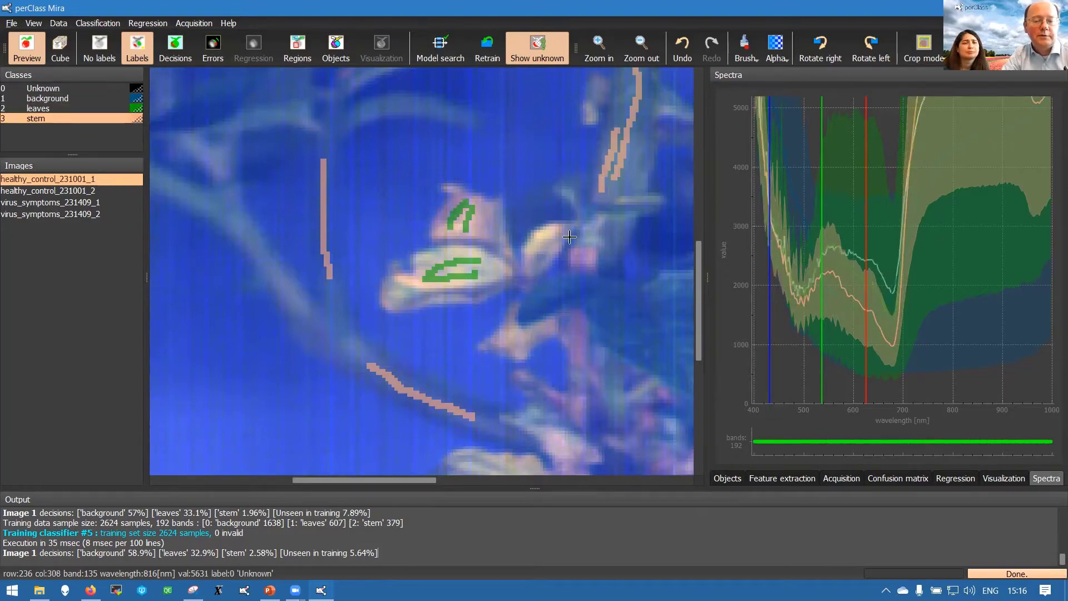
Retrain the classifier with the additional stem label and review the decisions over the whole plant.
{"action": "left_click", "coordinate": [485, 54]}
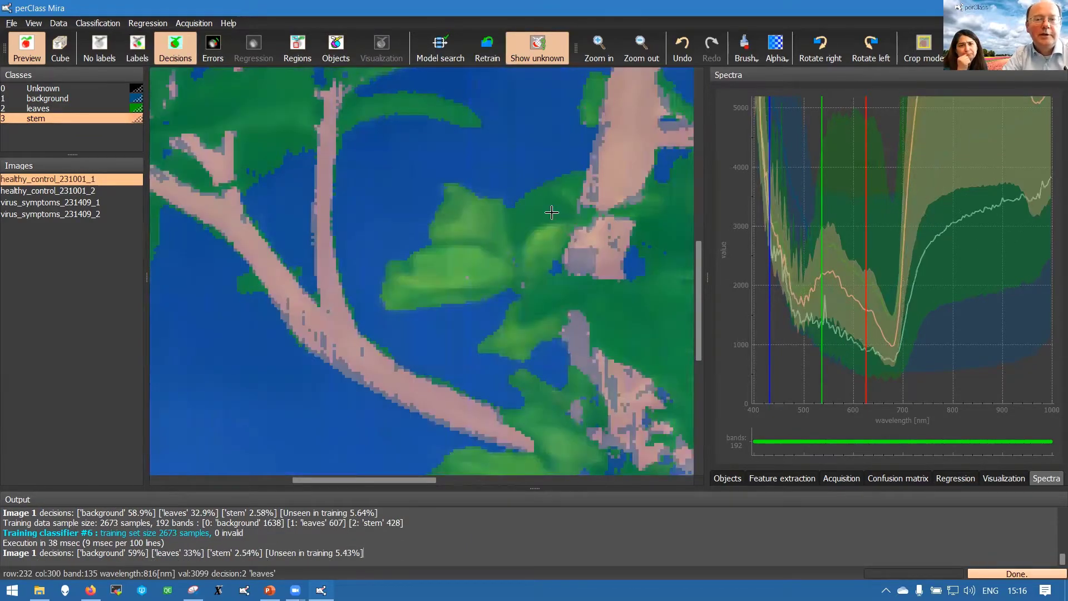
{"action": "scroll", "coordinate": [551, 212], "scroll_direction": "down", "scroll_amount": 4}
{"action": "scroll", "coordinate": [595, 273], "scroll_direction": "down", "scroll_amount": 2}
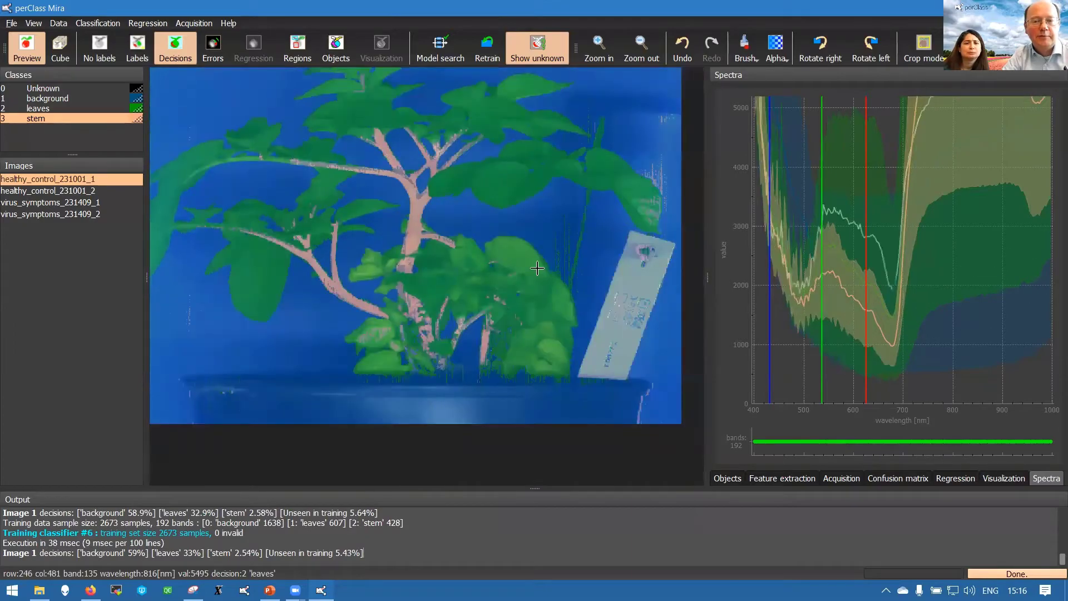
Label the shaded area above the plant tag as background.
{"action": "left_click", "coordinate": [139, 56]}
{"action": "left_click", "coordinate": [74, 98]}
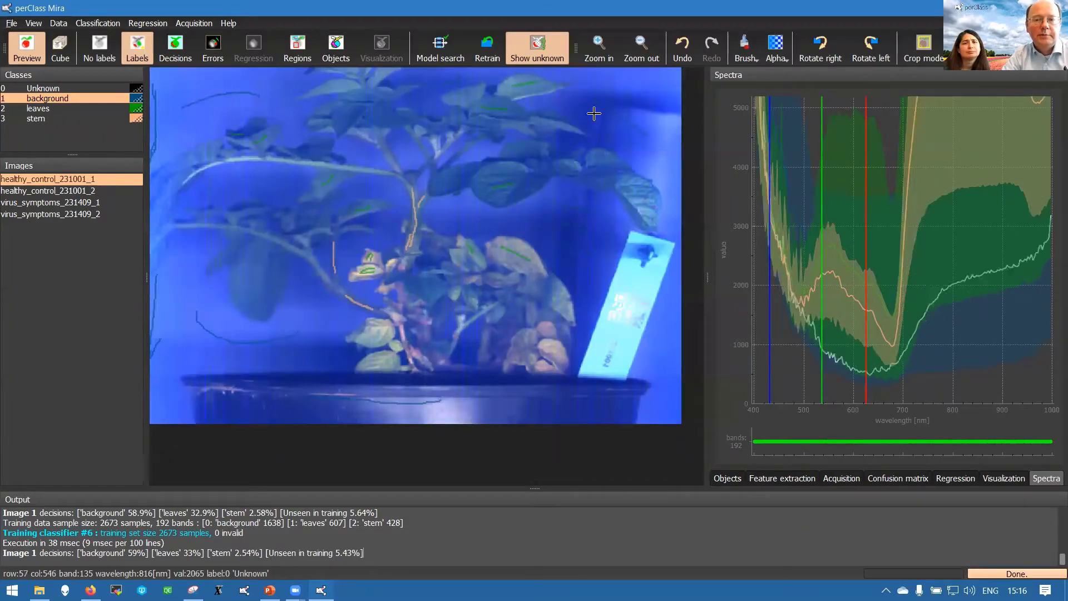
Add a class named plastic label and set its colour to white.
{"action": "type", "text": "apl"}
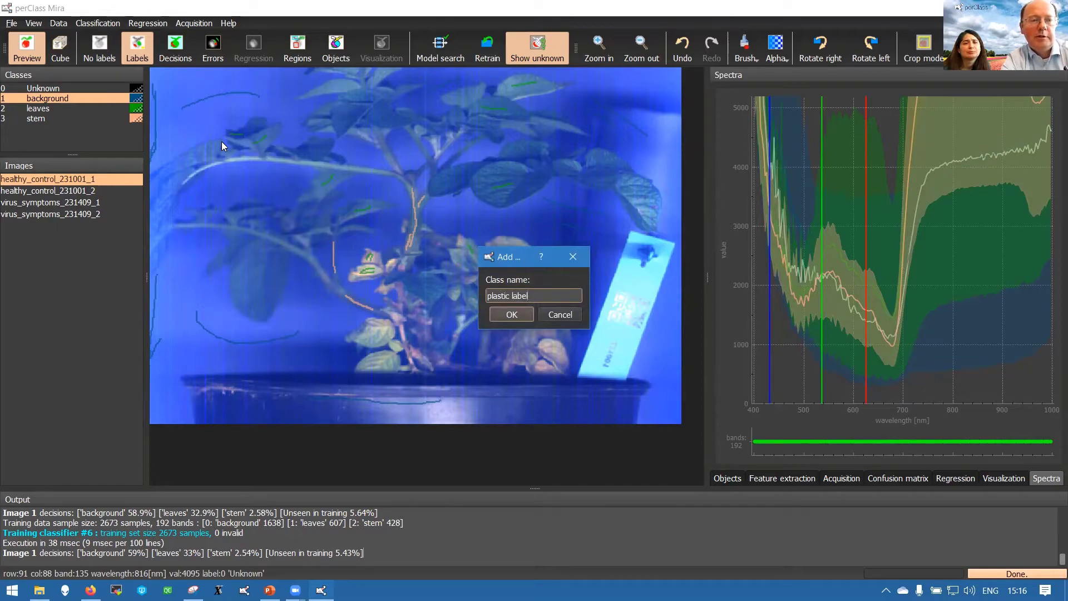
{"action": "key", "text": "Return"}
{"action": "left_click", "coordinate": [37, 128]}
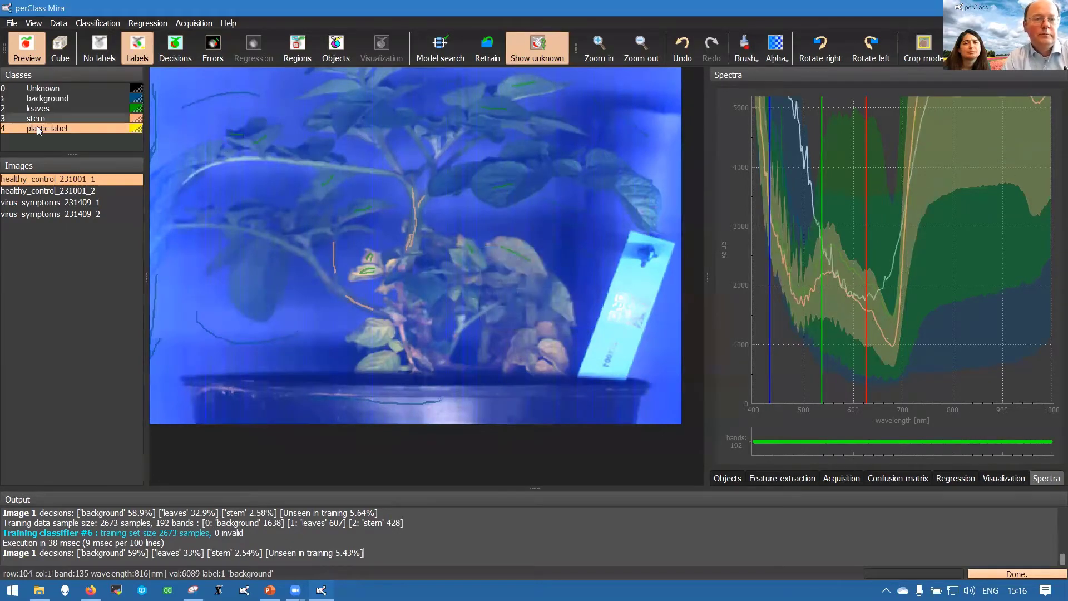
{"action": "left_click", "coordinate": [136, 129]}
{"action": "left_click", "coordinate": [504, 262]}
{"action": "left_click", "coordinate": [604, 414]}
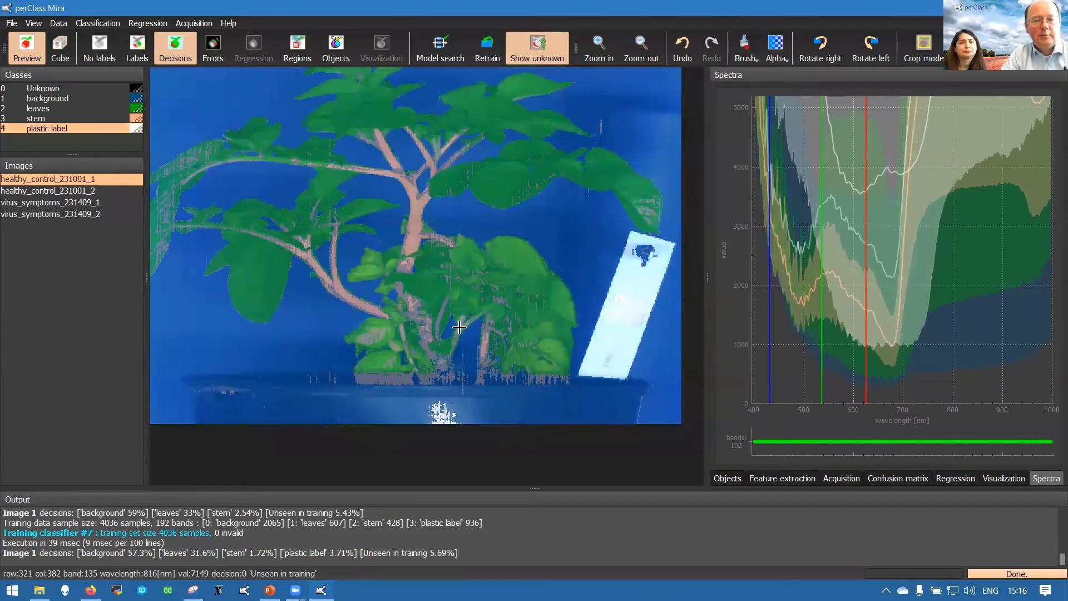
Turn off the display of unknown pixels in the decisions.
{"action": "left_click", "coordinate": [537, 53]}
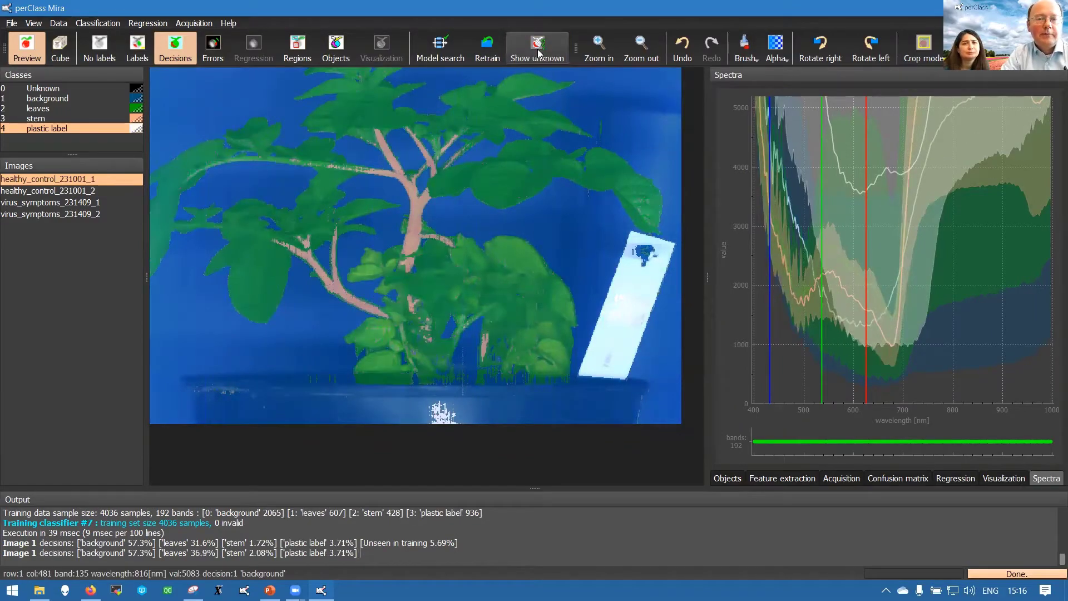
Compare the decisions on healthy_control_231001_1 with and without the unknown pixels shown.
{"action": "left_click", "coordinate": [538, 53]}
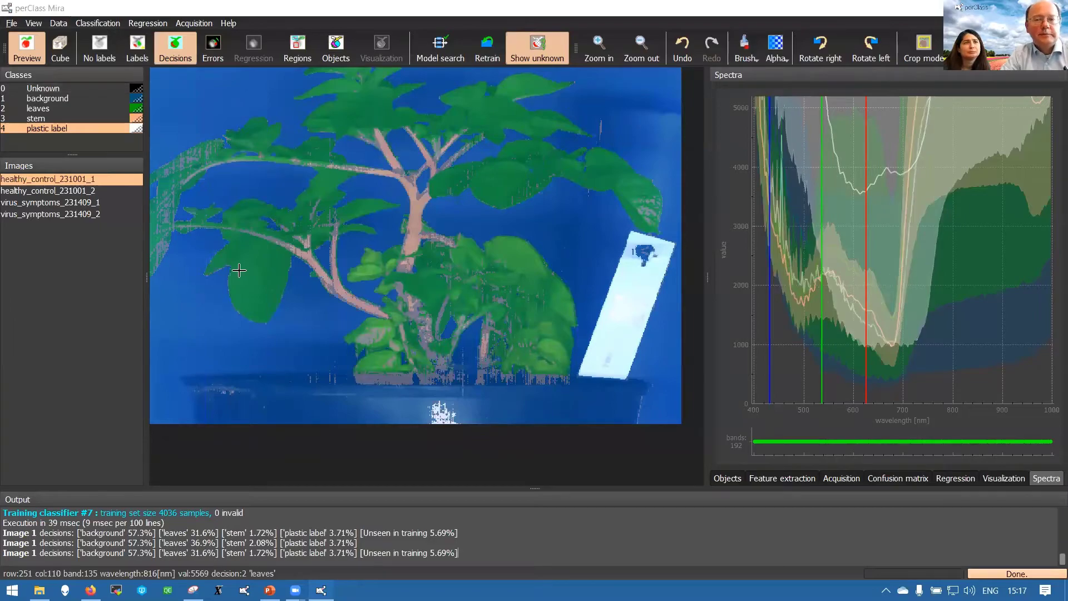
{"action": "left_click", "coordinate": [536, 61]}
{"action": "left_click", "coordinate": [535, 62]}
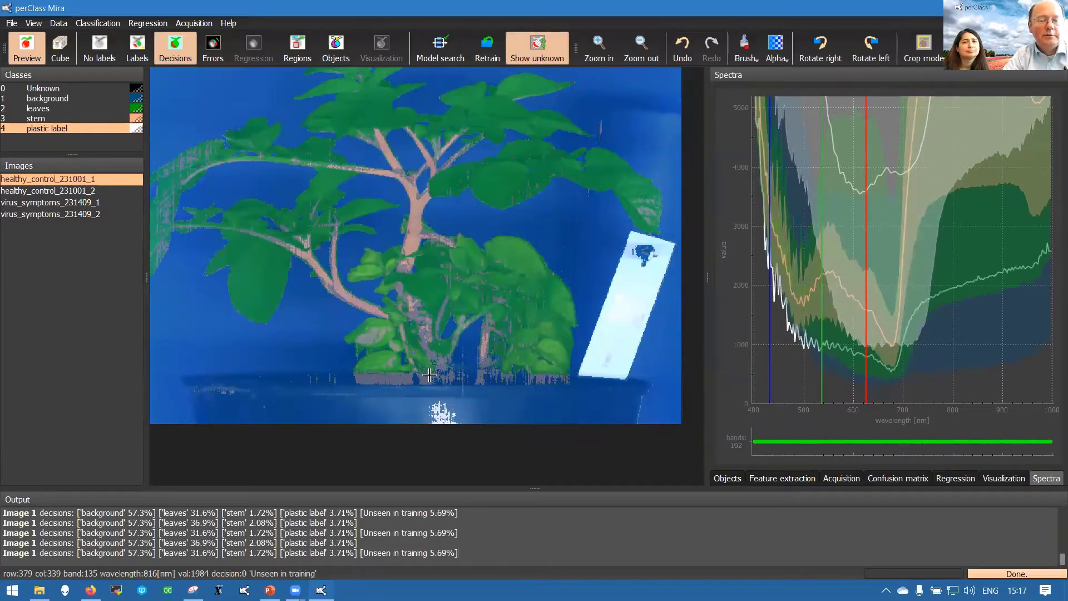
{"action": "left_click", "coordinate": [539, 60]}
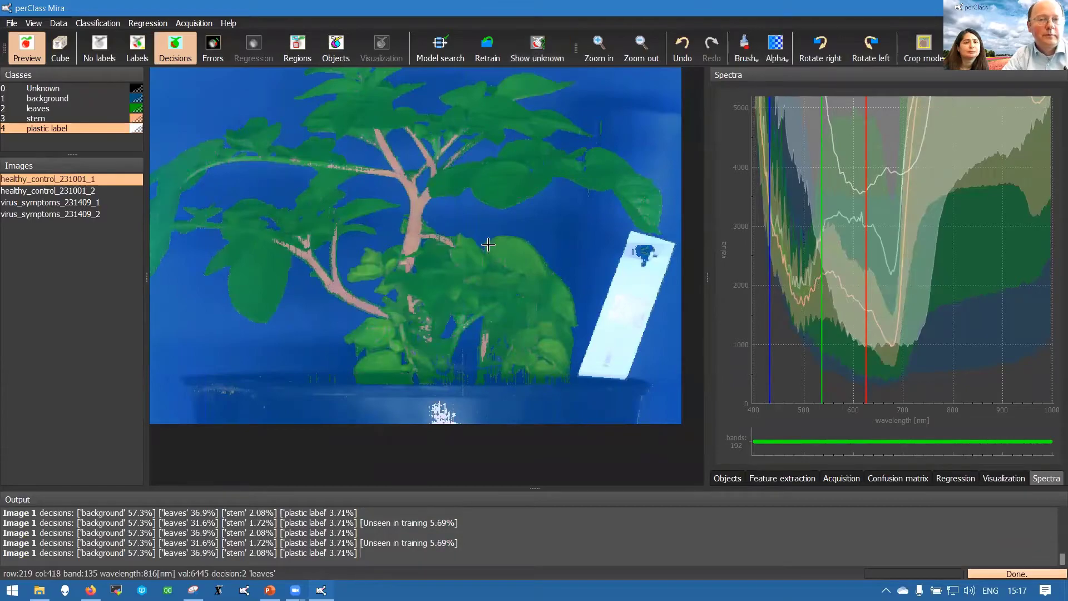
{"action": "left_click", "coordinate": [538, 59]}
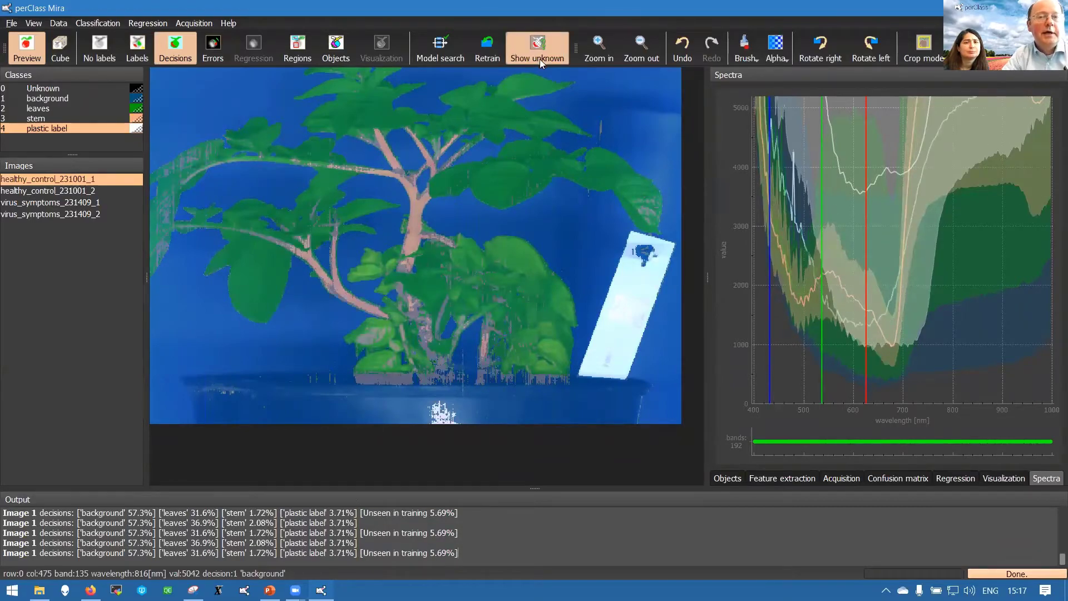
Open healthy_control_231001_2 and compare its decisions with and without the unknown pixels, leaving them hidden.
{"action": "left_click", "coordinate": [79, 192]}
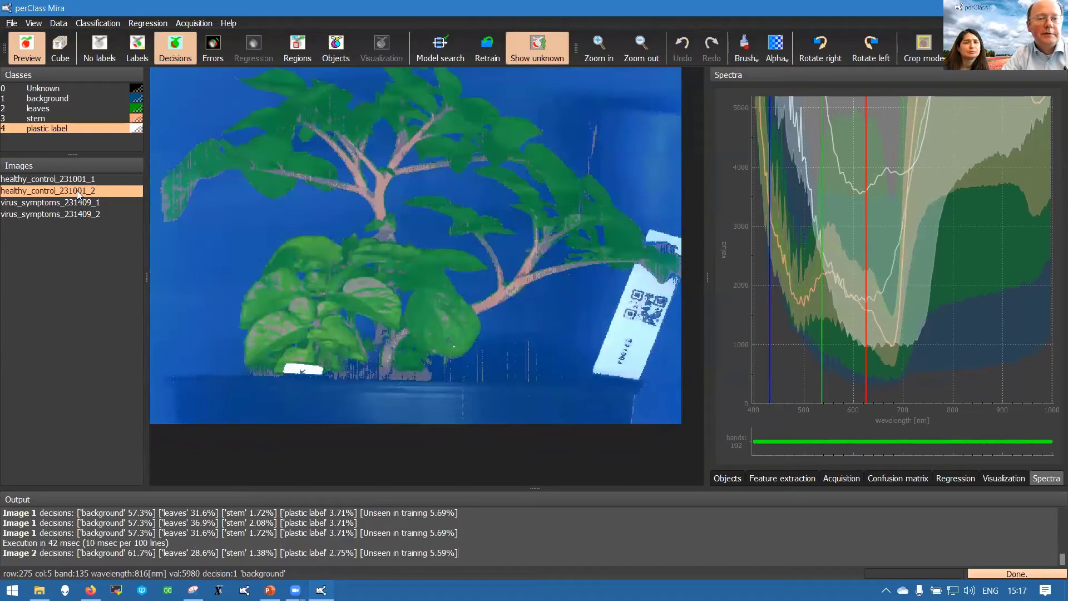
{"action": "left_click", "coordinate": [528, 55]}
{"action": "left_click", "coordinate": [529, 54]}
{"action": "left_click", "coordinate": [528, 55]}
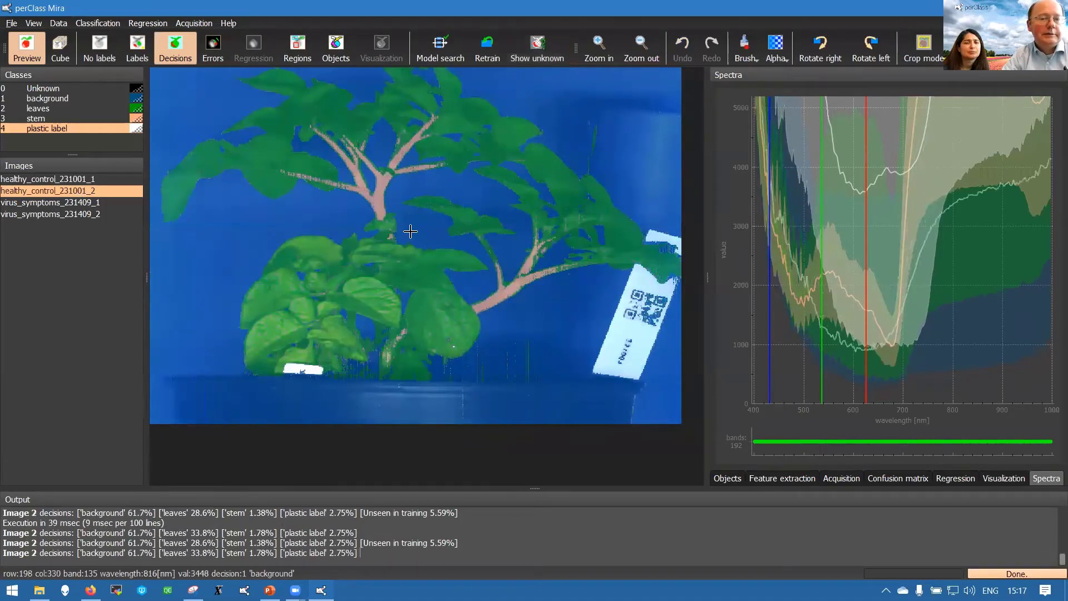
In the label view of healthy_control_231001_2, label patches of the lower leaves with the leaves class.
{"action": "left_click", "coordinate": [131, 63]}
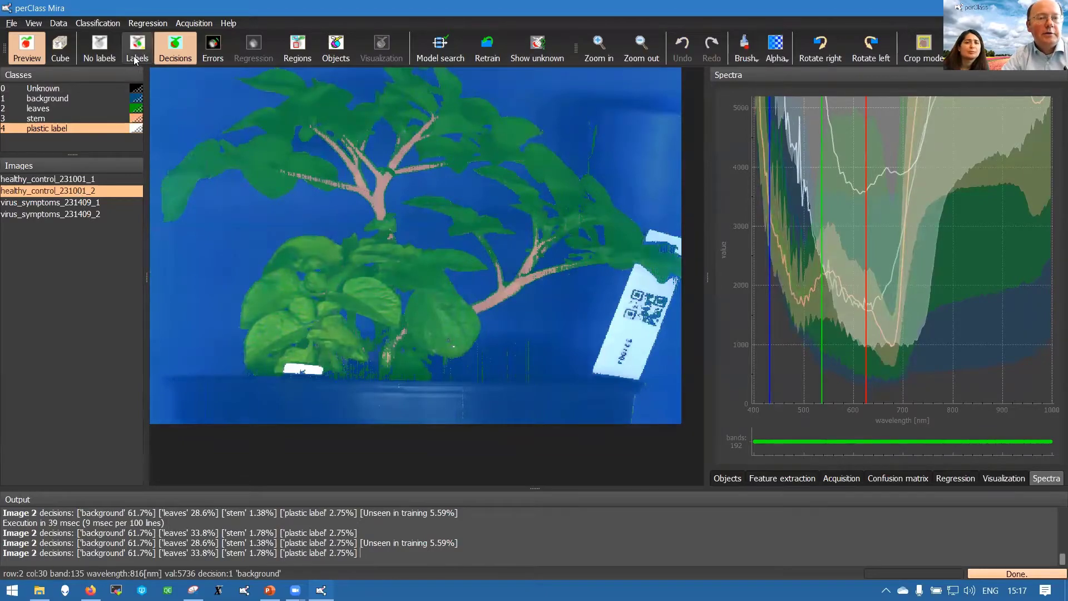
{"action": "left_click", "coordinate": [104, 108]}
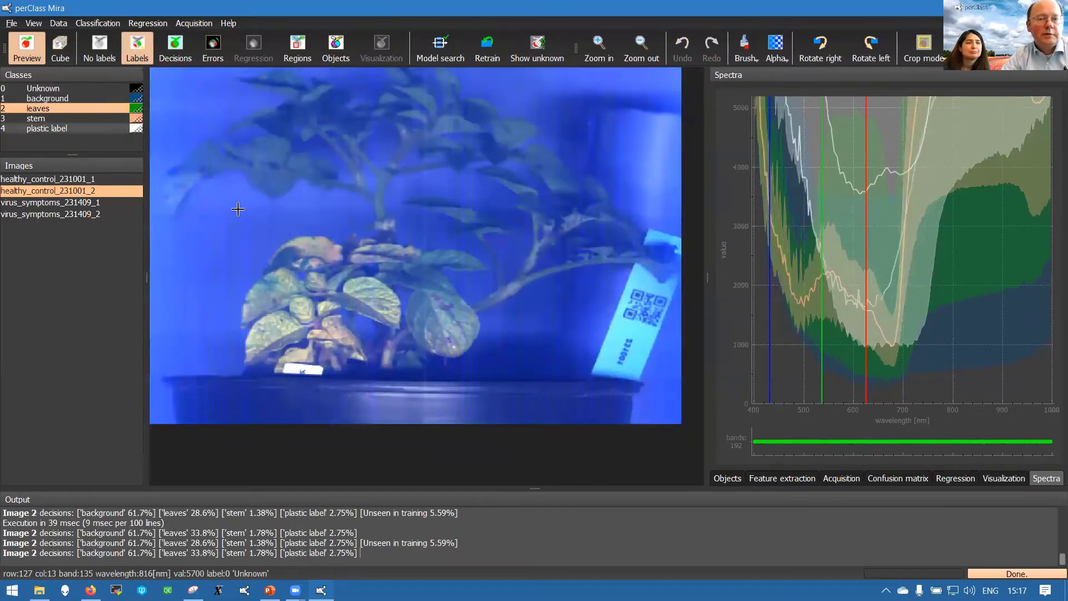
{"action": "left_click_drag", "start_coordinate": [356, 290], "coordinate": [425, 332]}
Label segments of the main stem and the lower side branch as stem, and retrain the classifier.
{"action": "left_click", "coordinate": [106, 118]}
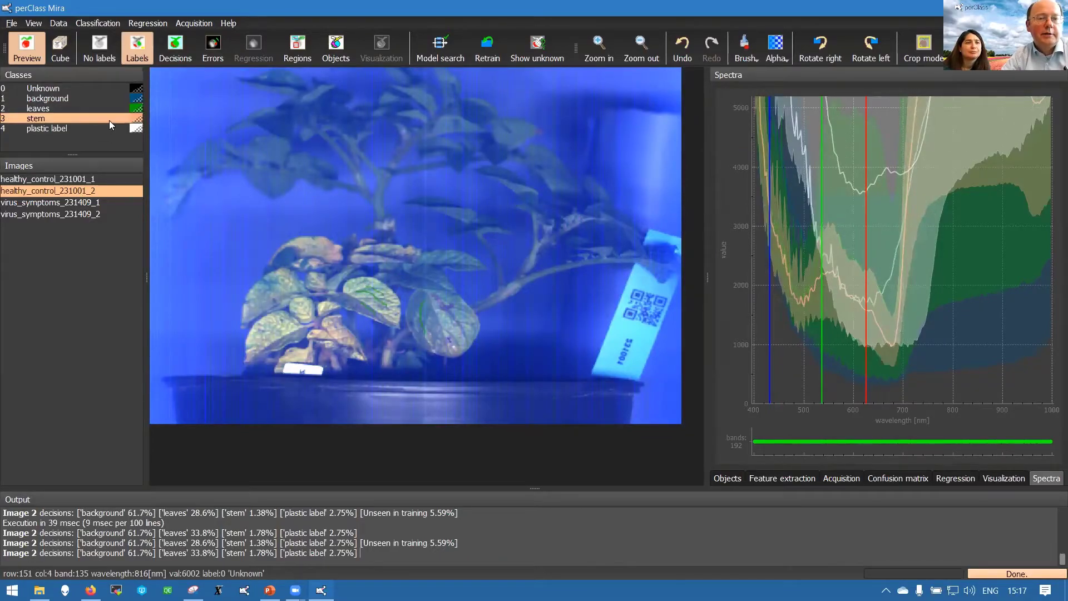
{"action": "left_click_drag", "start_coordinate": [384, 188], "coordinate": [377, 210]}
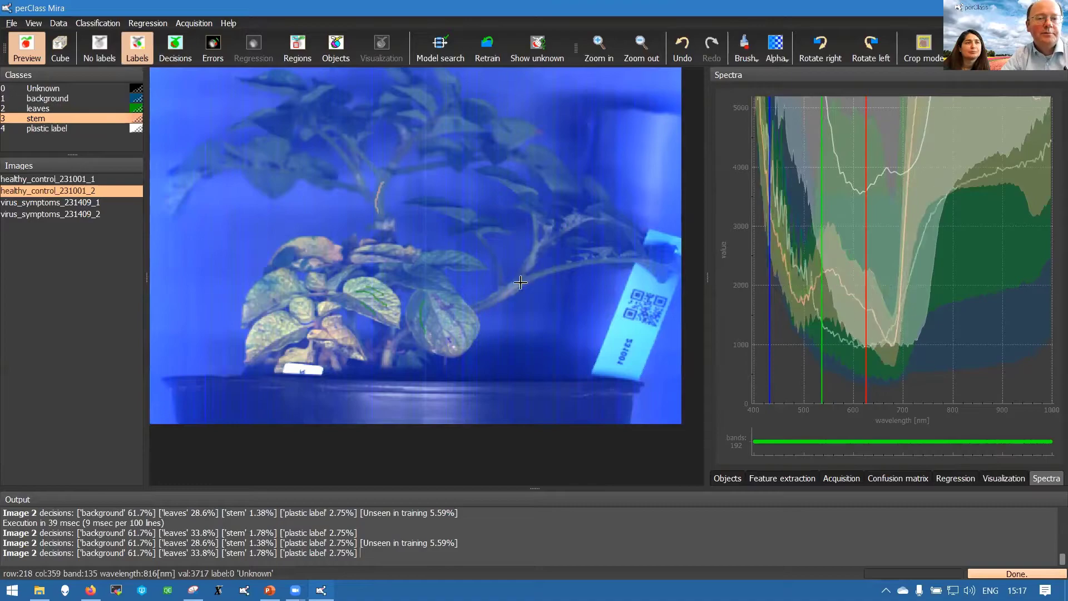
{"action": "left_click_drag", "start_coordinate": [489, 301], "coordinate": [515, 287]}
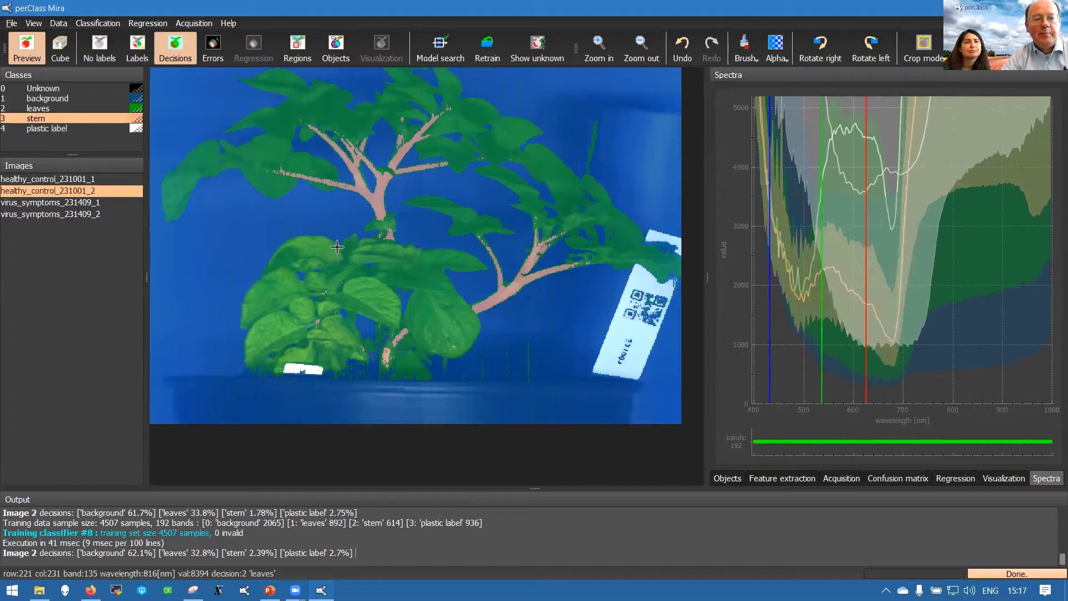
Mark the images healthy_control_231001_2 and virus_symptoms_231409_2 as test images.
{"action": "right_click", "coordinate": [53, 192]}
{"action": "left_click", "coordinate": [76, 216]}
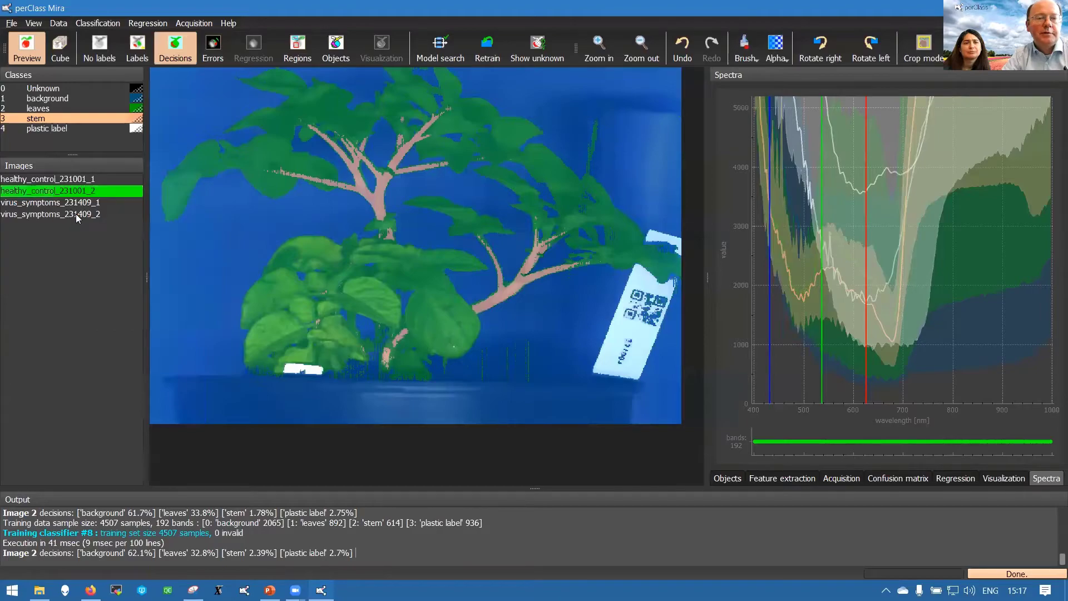
{"action": "left_click", "coordinate": [67, 214]}
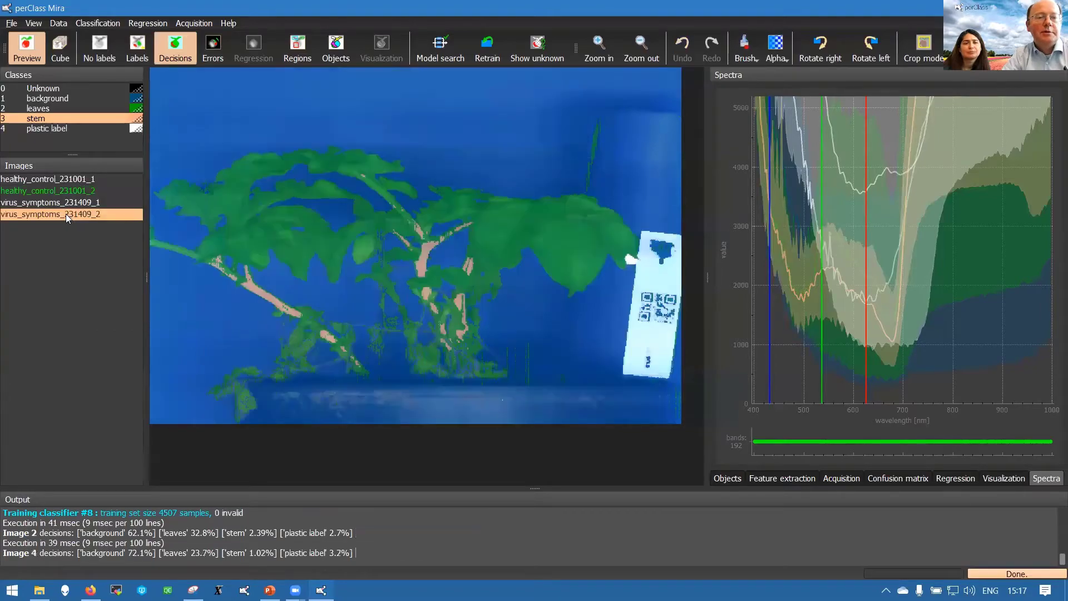
{"action": "right_click", "coordinate": [64, 213]}
{"action": "left_click", "coordinate": [78, 237]}
Retrain the classifier with the test images excluded and review the decisions on both healthy_control images.
{"action": "left_click", "coordinate": [74, 192]}
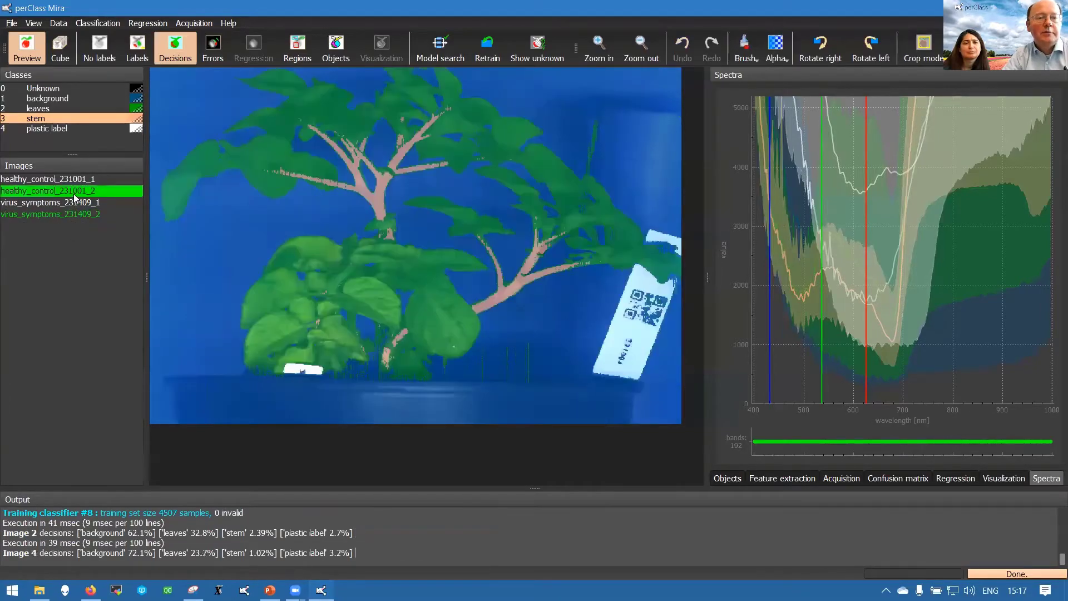
{"action": "left_click", "coordinate": [78, 216]}
{"action": "left_click", "coordinate": [80, 192]}
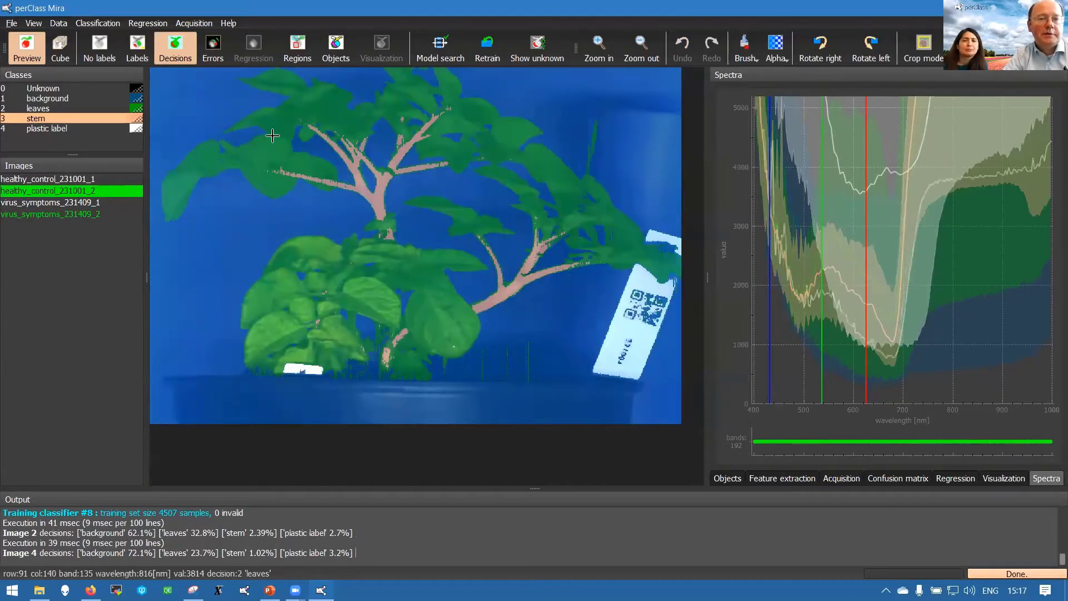
{"action": "left_click", "coordinate": [490, 61]}
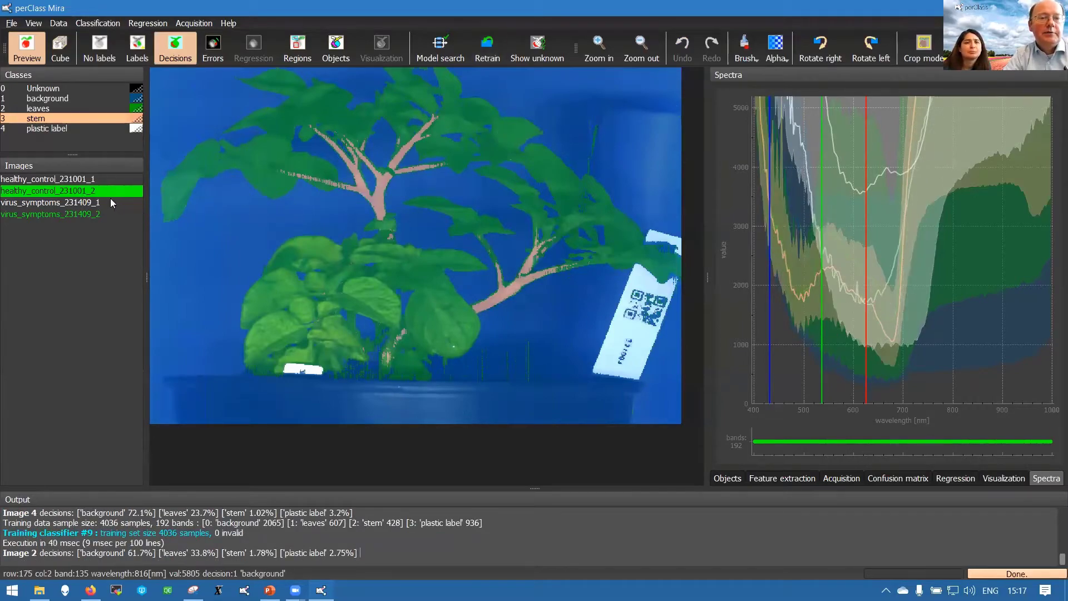
{"action": "left_click", "coordinate": [99, 180]}
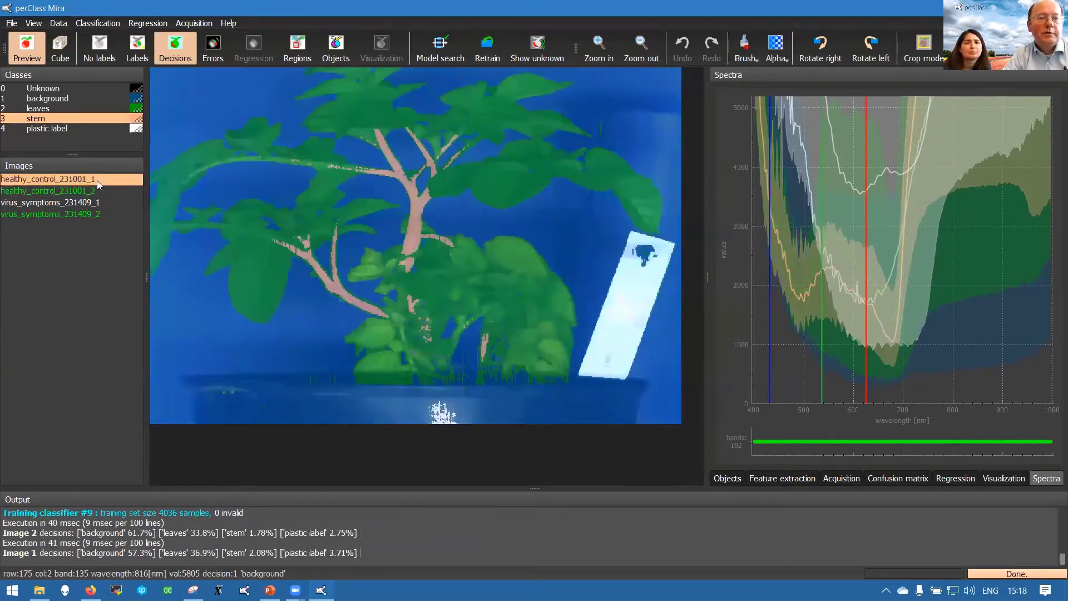
{"action": "left_click", "coordinate": [99, 190]}
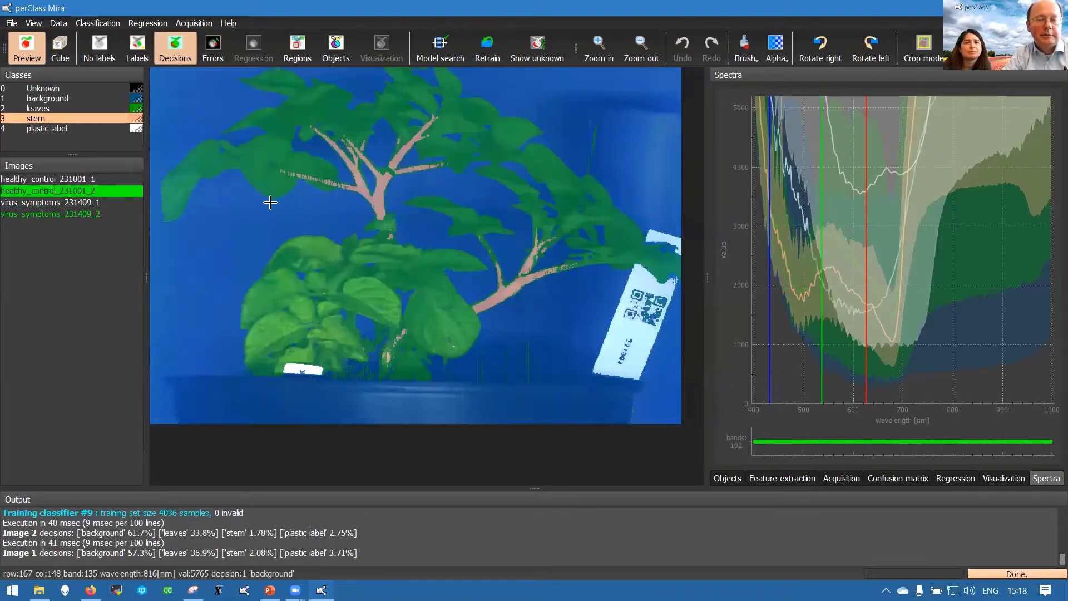
Display the training set confusion matrix as sample counts instead of normalized values.
{"action": "left_click", "coordinate": [898, 480]}
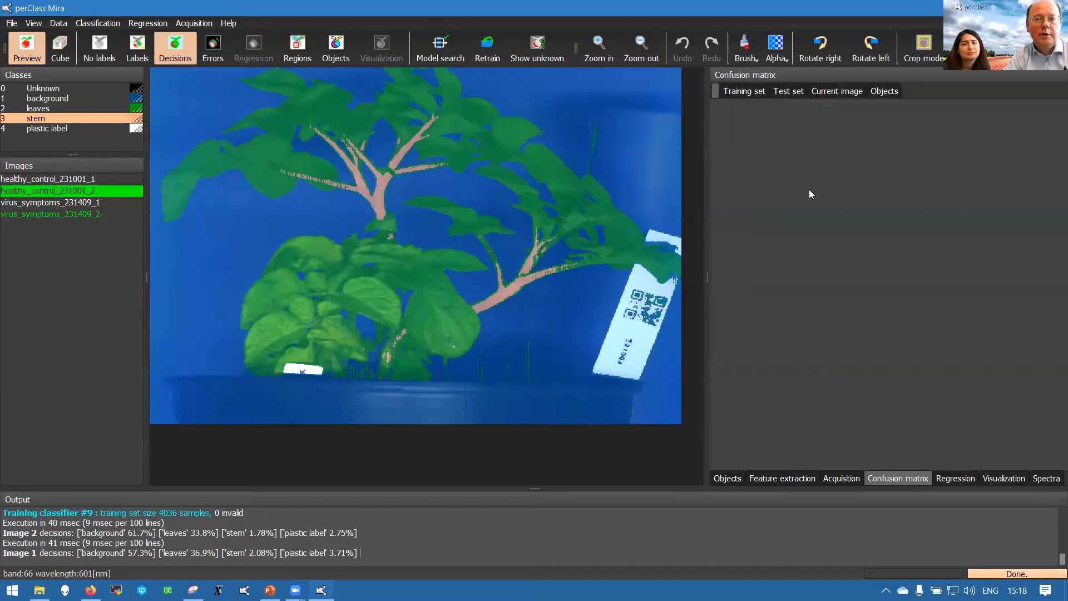
{"action": "left_click", "coordinate": [757, 94]}
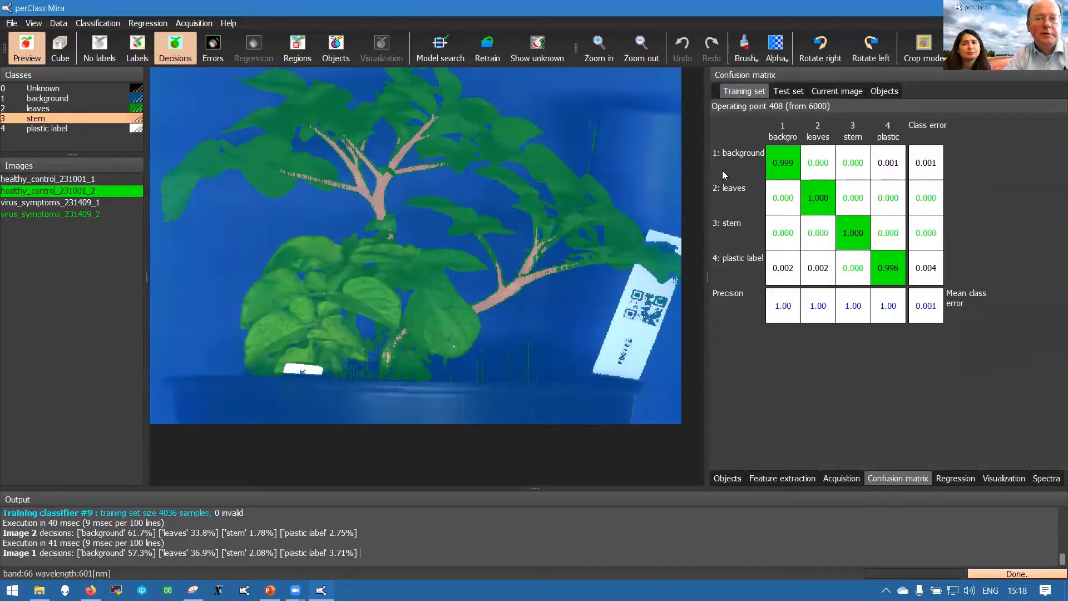
{"action": "right_click", "coordinate": [733, 188]}
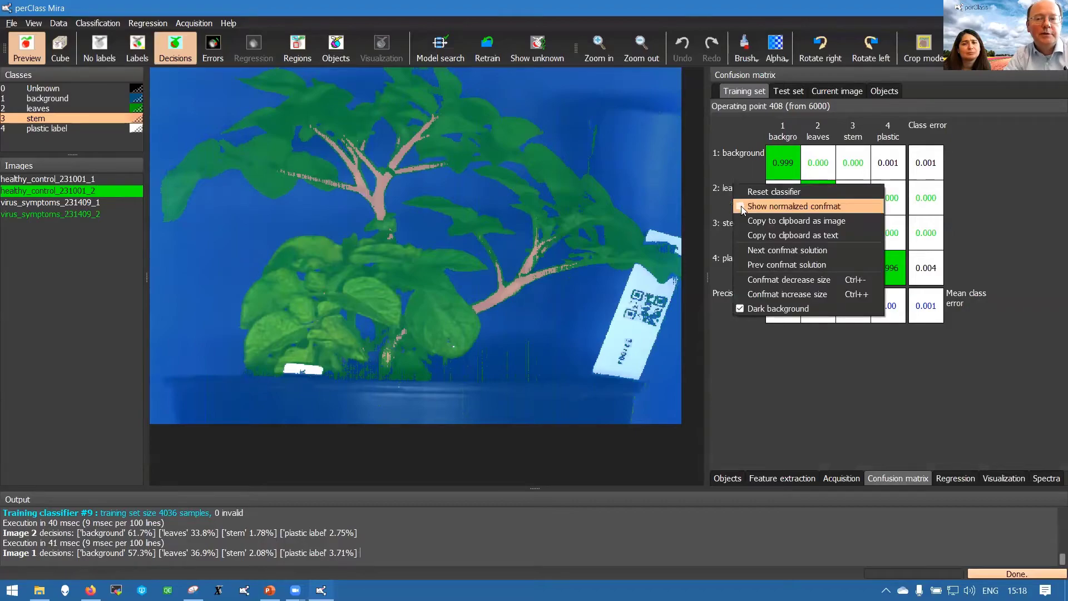
{"action": "left_click", "coordinate": [741, 203]}
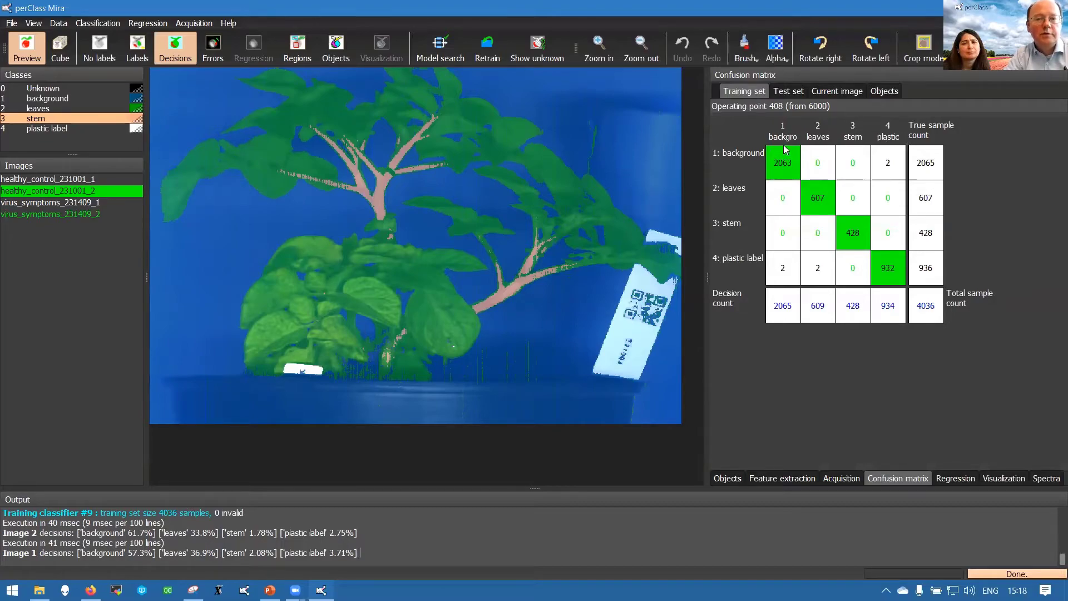
Display the test set confusion matrix as sample counts and compare it with the image labels and the training set matrix.
{"action": "left_click", "coordinate": [788, 92]}
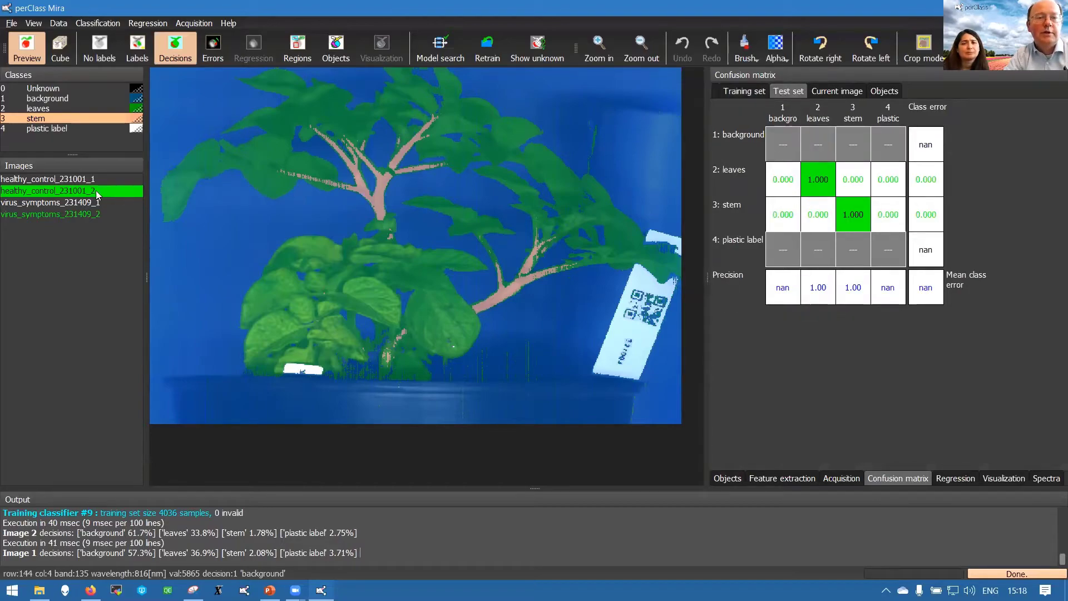
{"action": "left_click", "coordinate": [137, 48]}
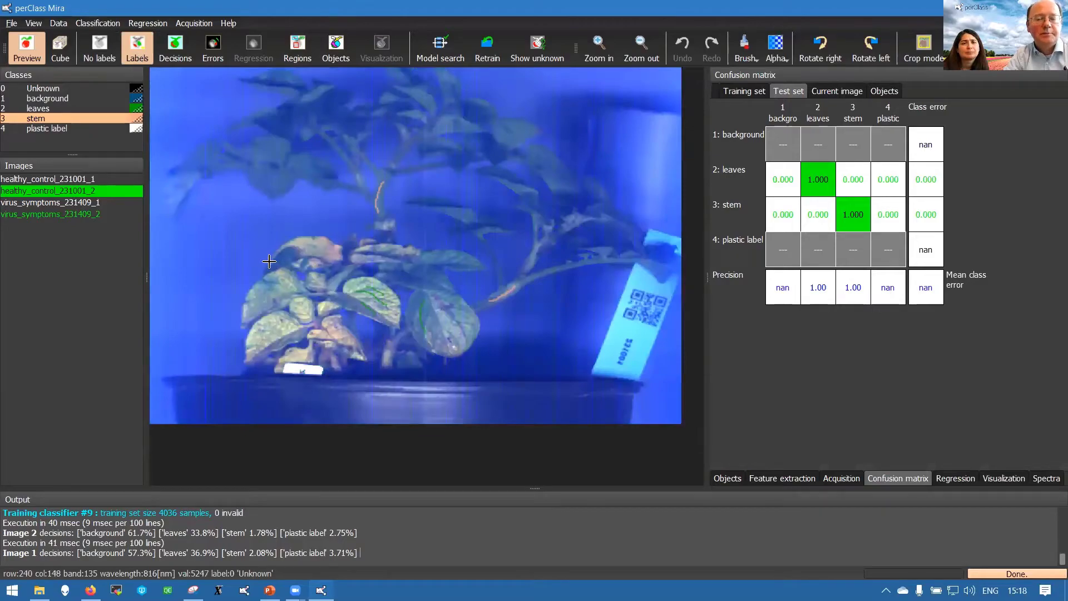
{"action": "right_click", "coordinate": [742, 175]}
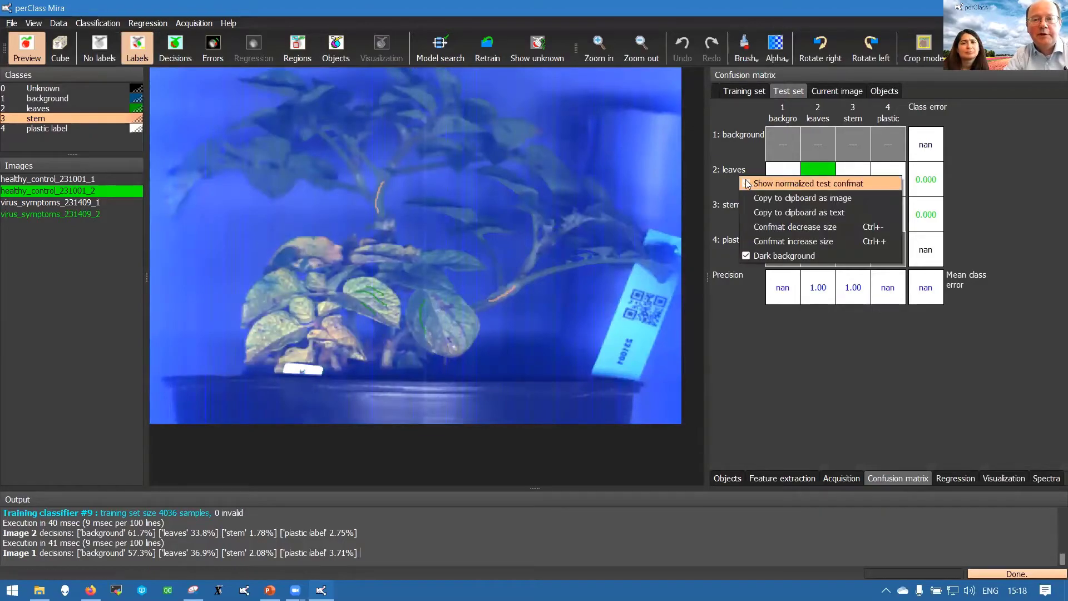
{"action": "left_click", "coordinate": [868, 182]}
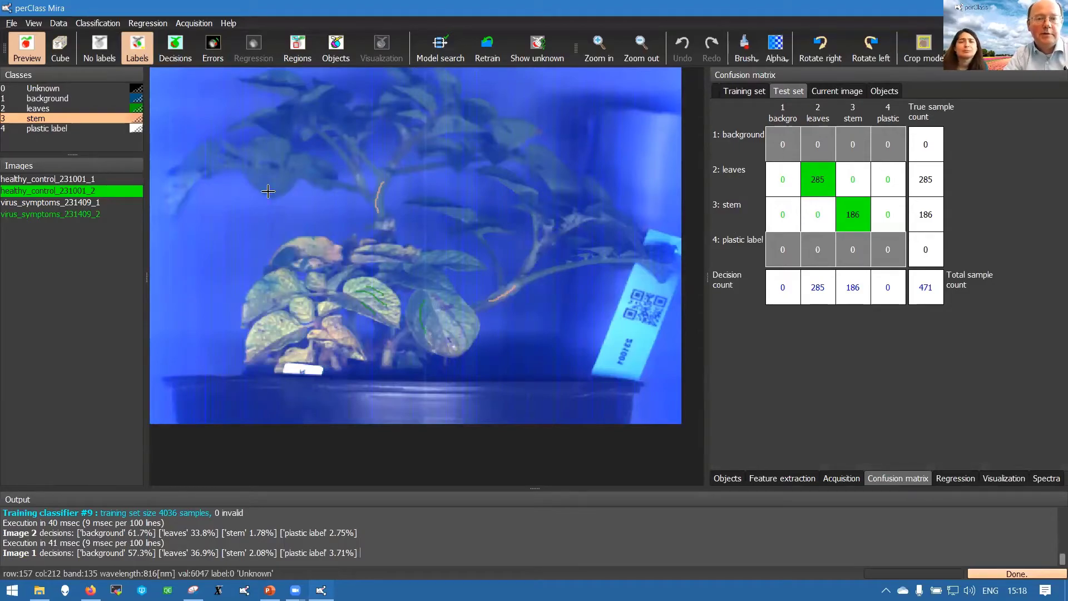
{"action": "left_click", "coordinate": [759, 91]}
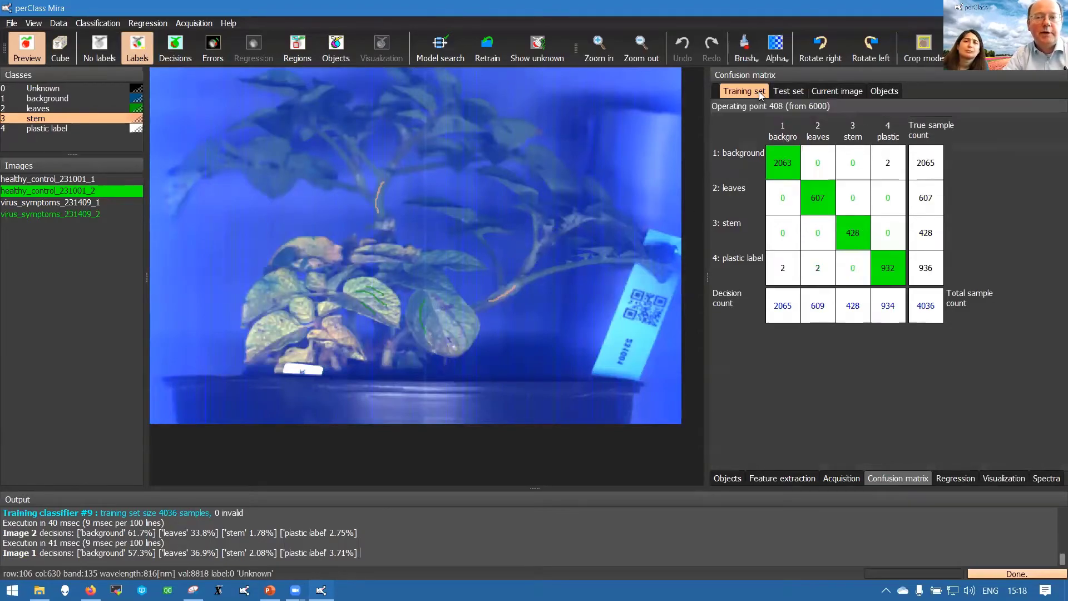
Open virus_symptoms_231409_1 and examine its decisions with the unknown pixels shown.
{"action": "left_click", "coordinate": [94, 204]}
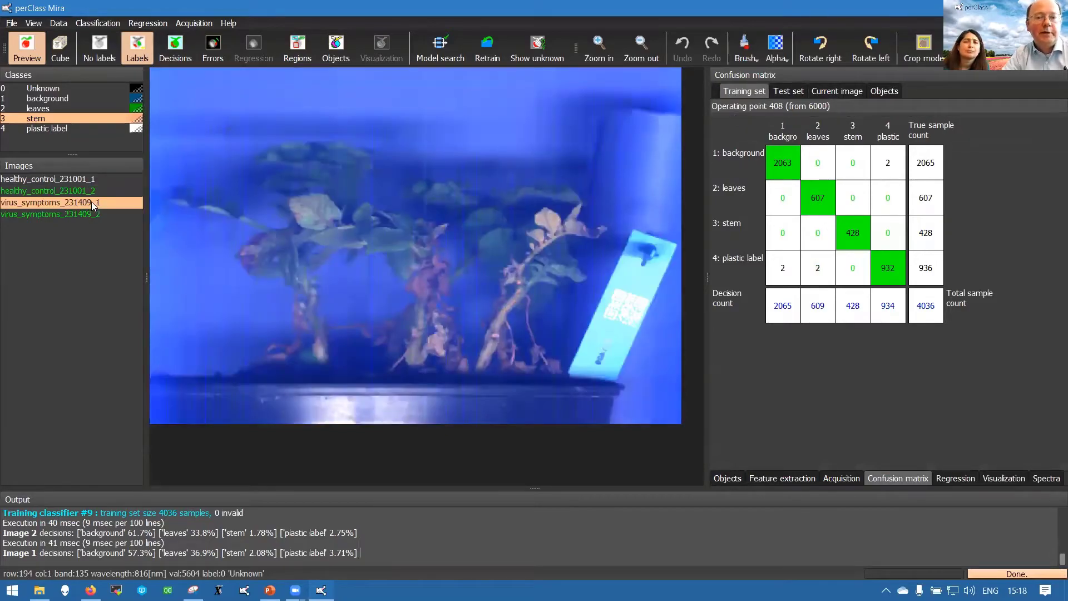
{"action": "left_click", "coordinate": [175, 47]}
{"action": "left_click", "coordinate": [545, 56]}
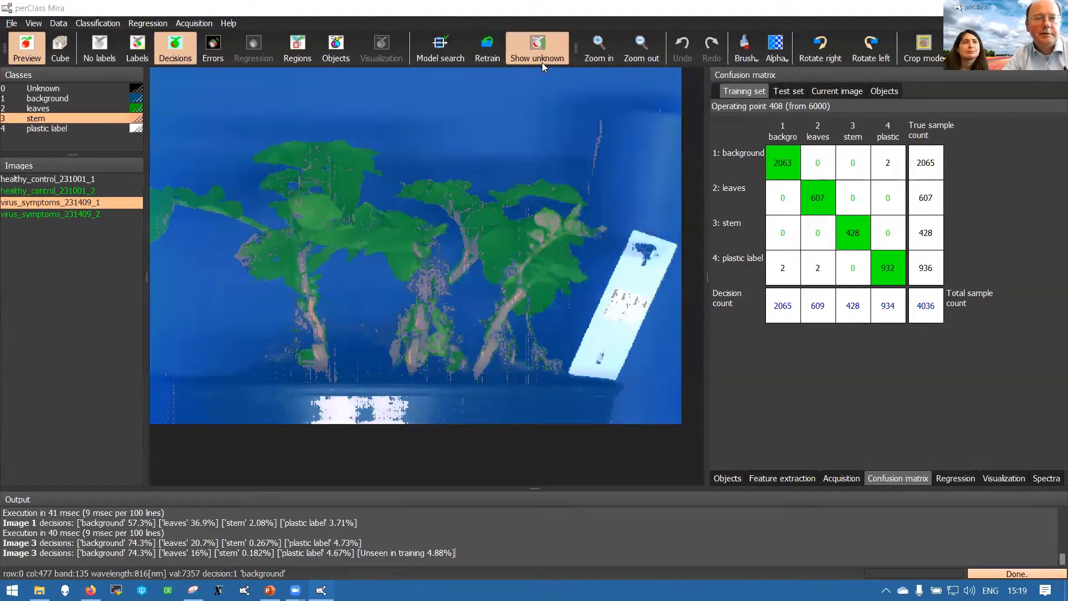
Return to the label view and spectra of virus_symptoms_231409_1, and add a class named virus coloured red (#ff0000).
{"action": "left_click", "coordinate": [135, 50]}
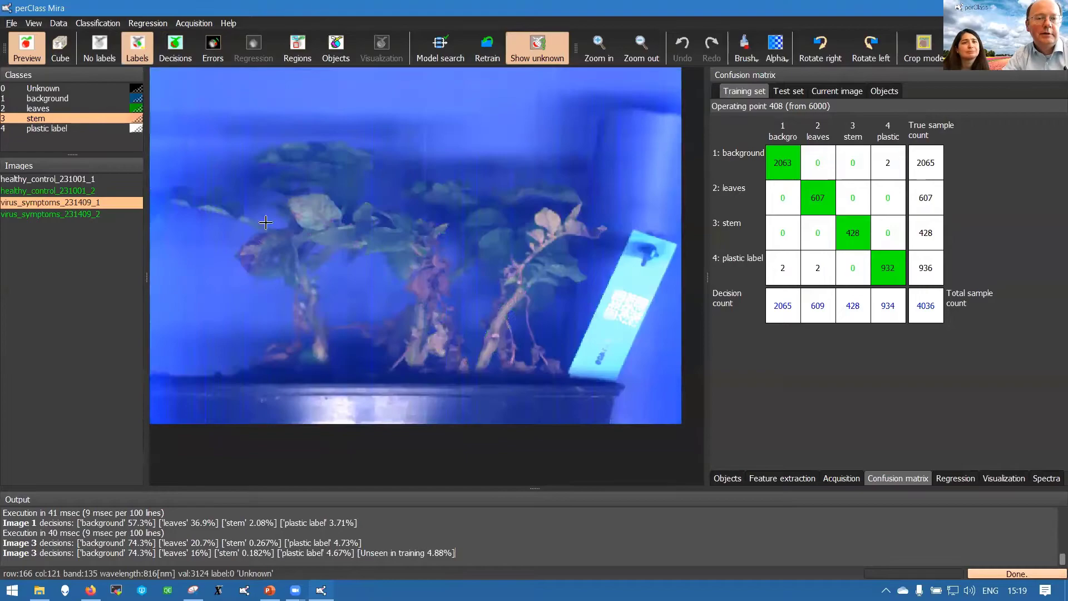
{"action": "scroll", "coordinate": [389, 251], "scroll_direction": "up", "scroll_amount": 3}
{"action": "left_click", "coordinate": [1035, 479]}
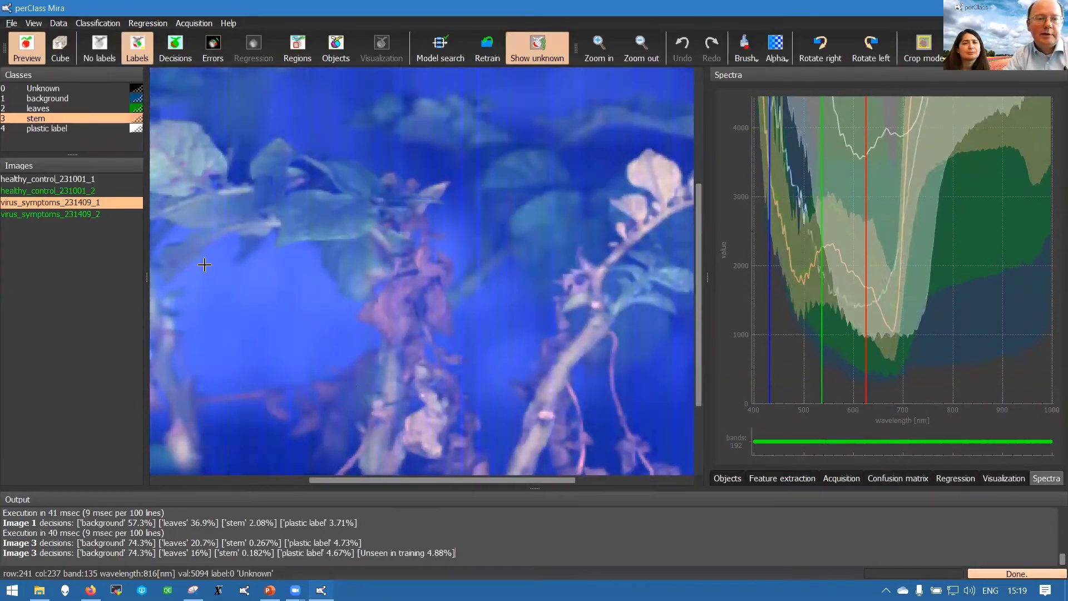
{"action": "key", "text": "a"}
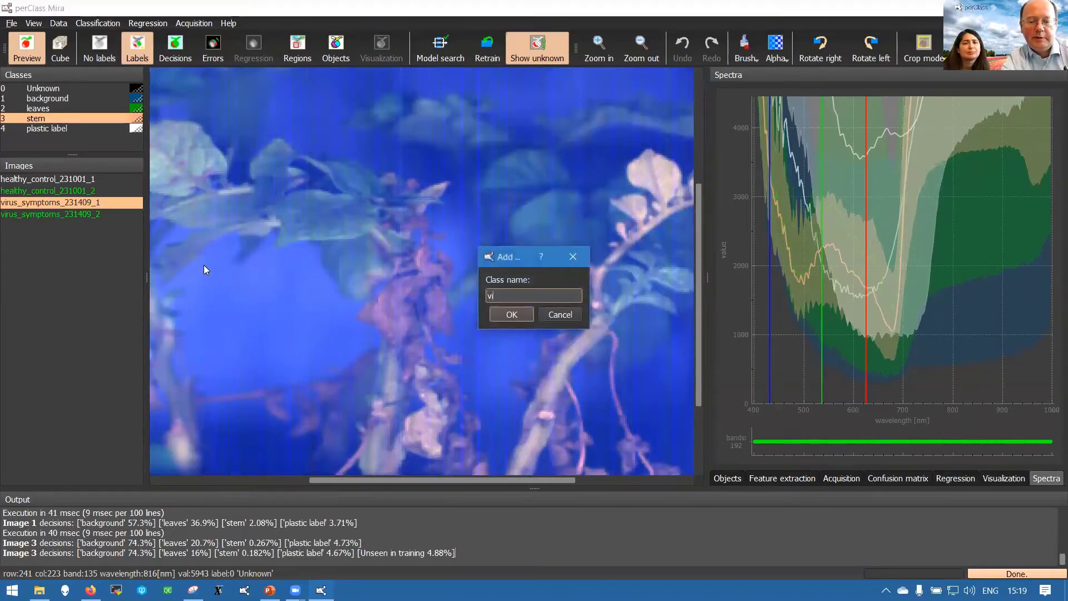
{"action": "key", "text": "Return"}
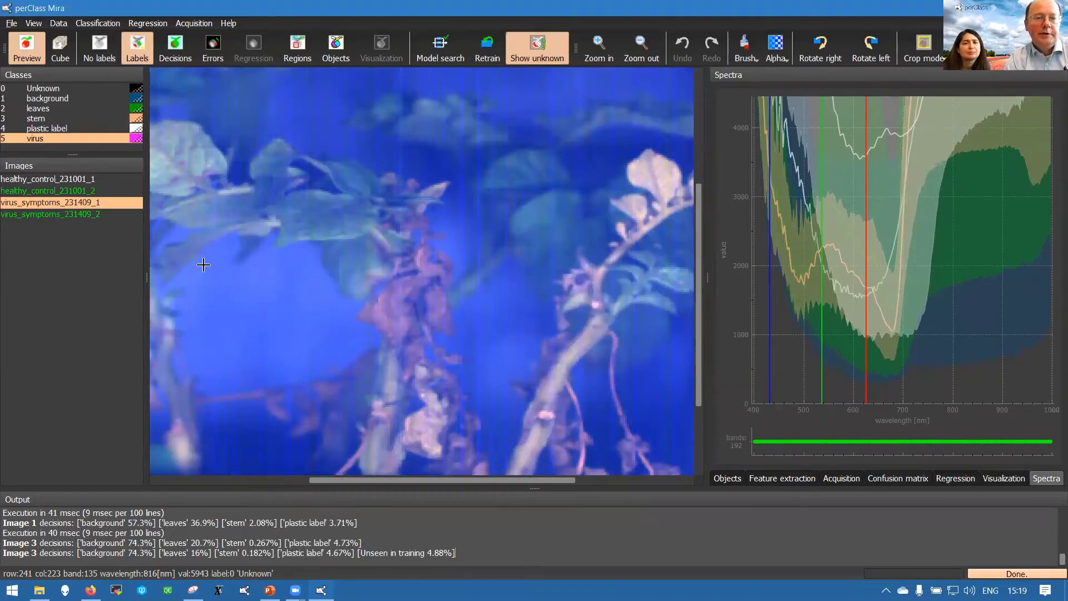
{"action": "double_click", "coordinate": [137, 139]}
{"action": "left_click", "coordinate": [413, 236]}
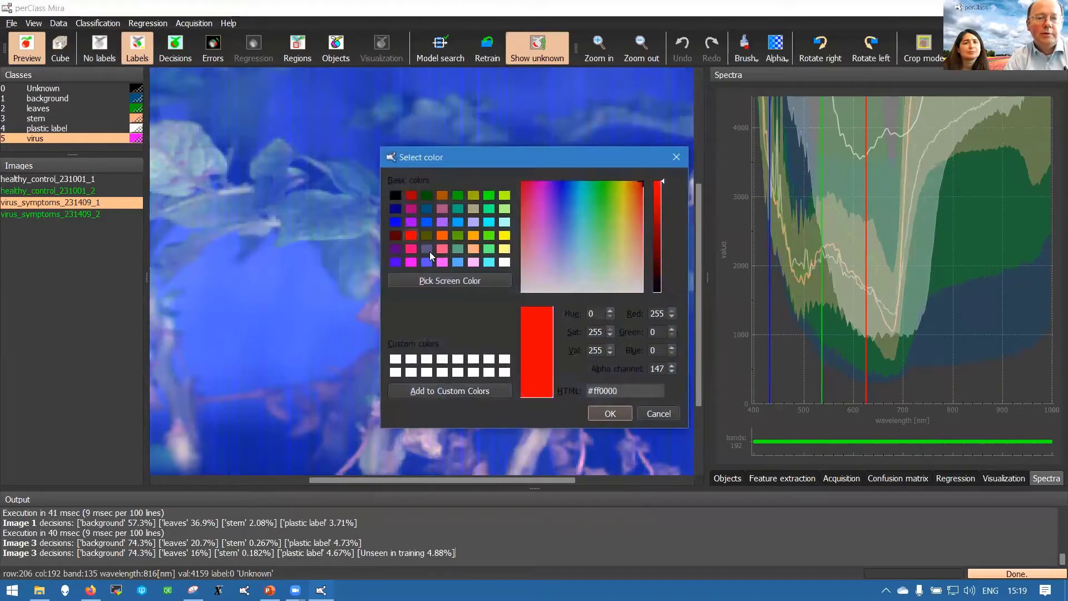
{"action": "left_click", "coordinate": [618, 413]}
{"action": "scroll", "coordinate": [445, 389], "scroll_direction": "down", "scroll_amount": 3}
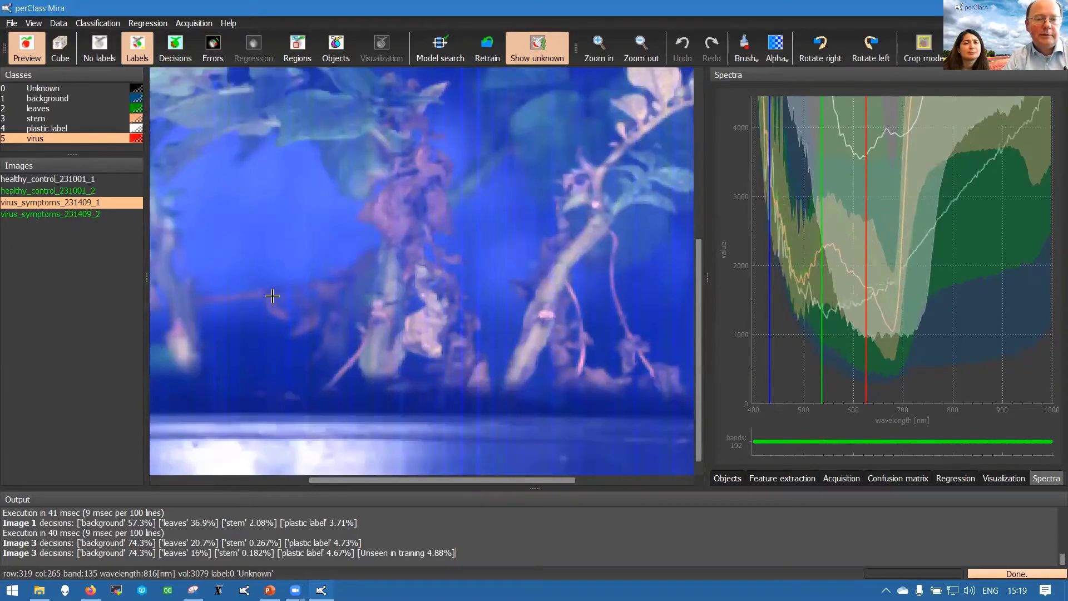
Label dried leaf and stem parts in virus_symptoms_231409_1 as virus, retrain the classifier and inspect the decisions.
{"action": "mouse_move", "coordinate": [275, 298]}
{"action": "left_mouse_down"}
{"action": "mouse_move", "coordinate": [275, 310]}
{"action": "mouse_move", "coordinate": [307, 327]}
{"action": "left_mouse_up"}
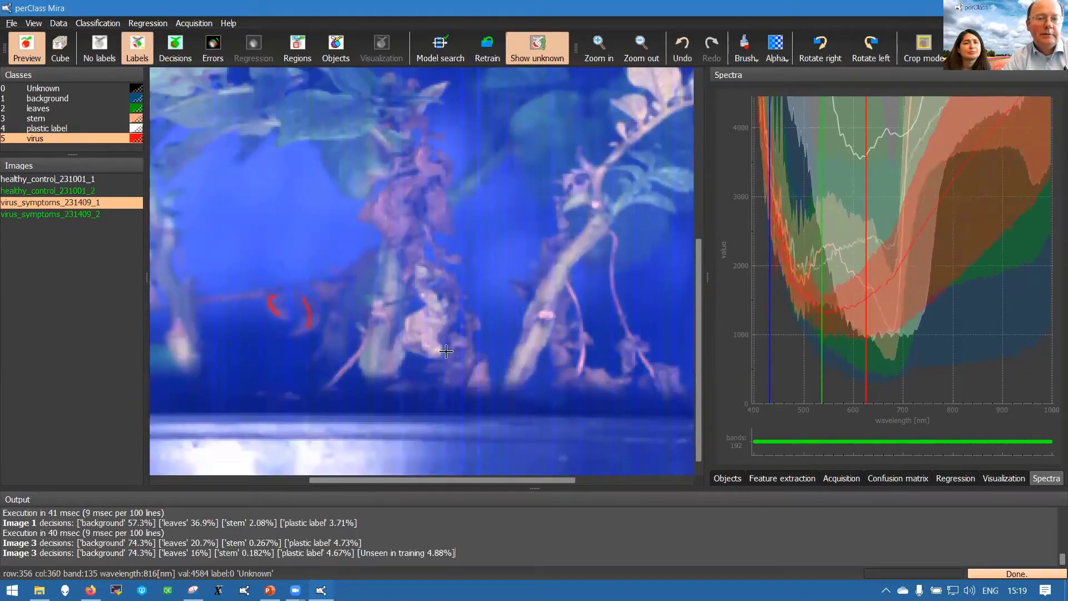
{"action": "left_click_drag", "start_coordinate": [395, 195], "coordinate": [382, 221]}
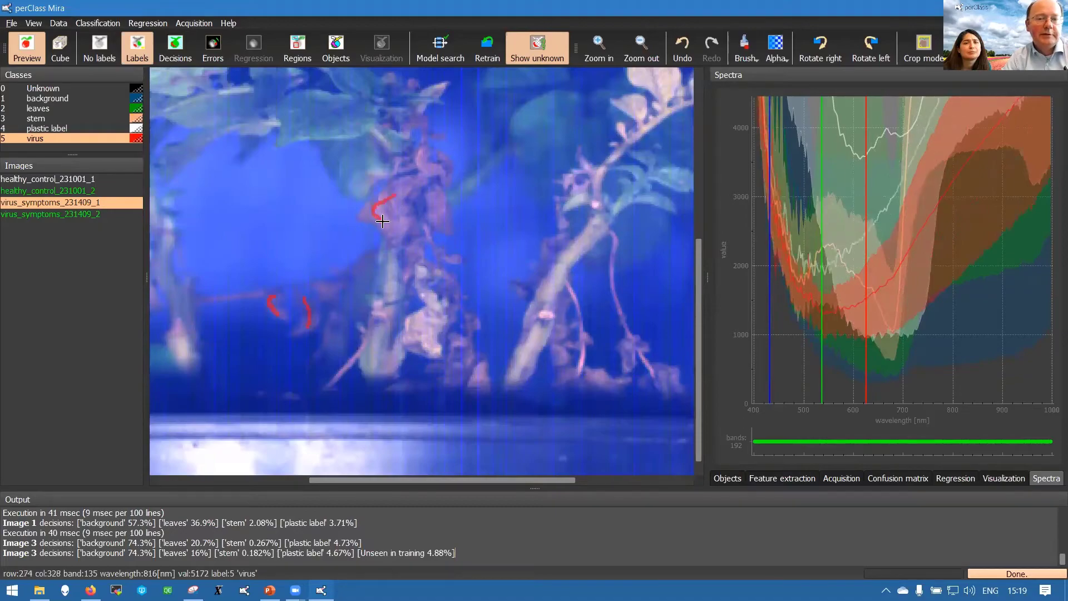
{"action": "scroll", "coordinate": [336, 350], "scroll_direction": "left", "scroll_amount": 6}
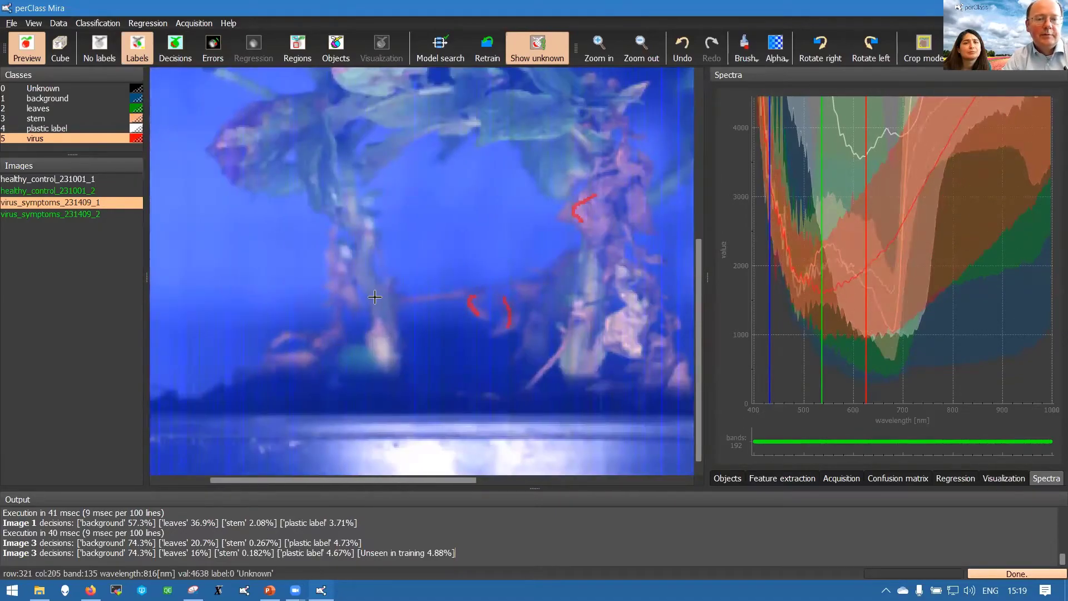
{"action": "mouse_move", "coordinate": [334, 252]}
{"action": "left_mouse_down"}
{"action": "mouse_move", "coordinate": [334, 295]}
{"action": "mouse_move", "coordinate": [354, 301]}
{"action": "left_mouse_up"}
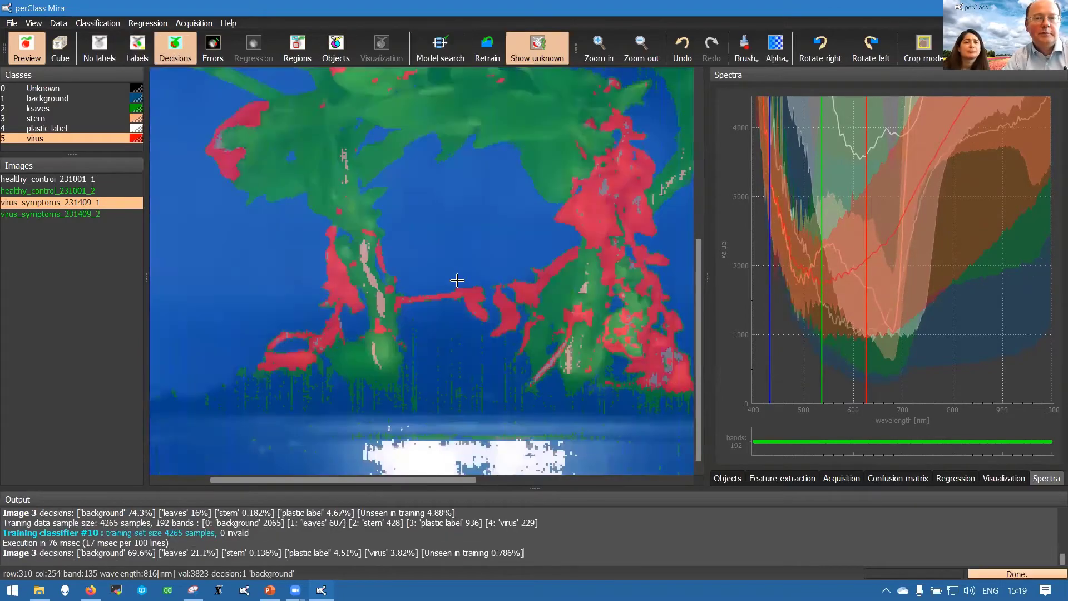
{"action": "scroll", "coordinate": [519, 267], "scroll_direction": "down", "scroll_amount": 4}
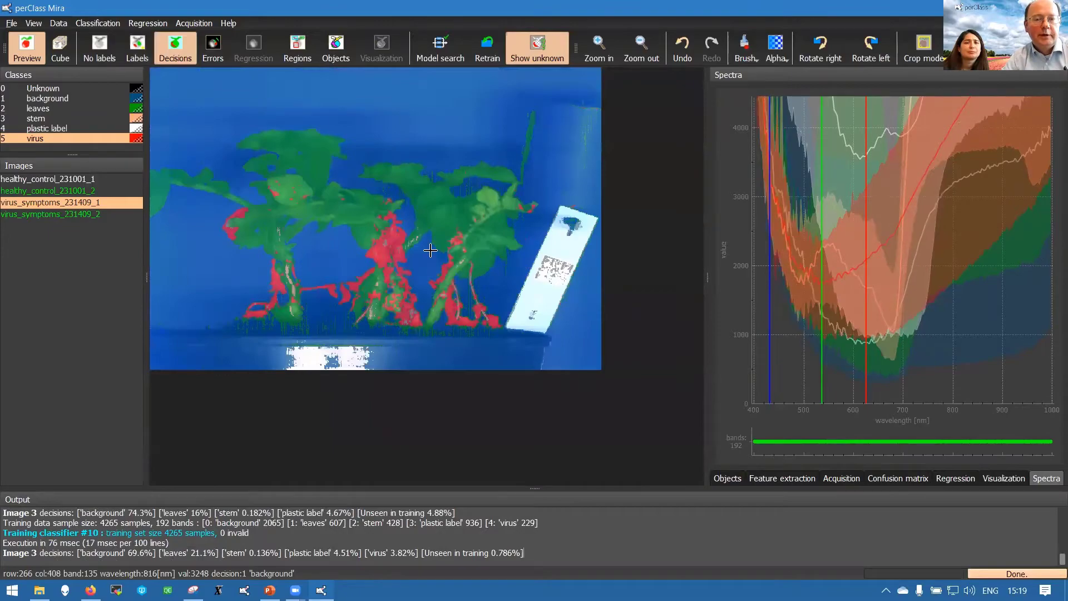
{"action": "scroll", "coordinate": [520, 267], "scroll_direction": "up", "scroll_amount": 1}
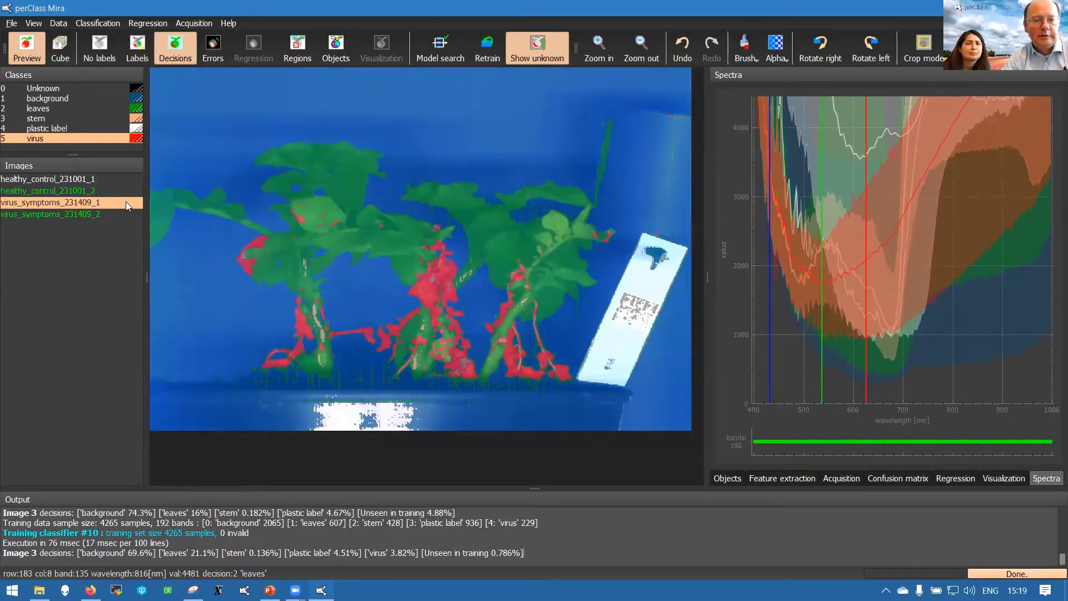
Label the bright reflection on the pot in virus_symptoms_231409_1 as background and update the classifier decisions.
{"action": "left_click", "coordinate": [137, 49]}
{"action": "left_click", "coordinate": [102, 98]}
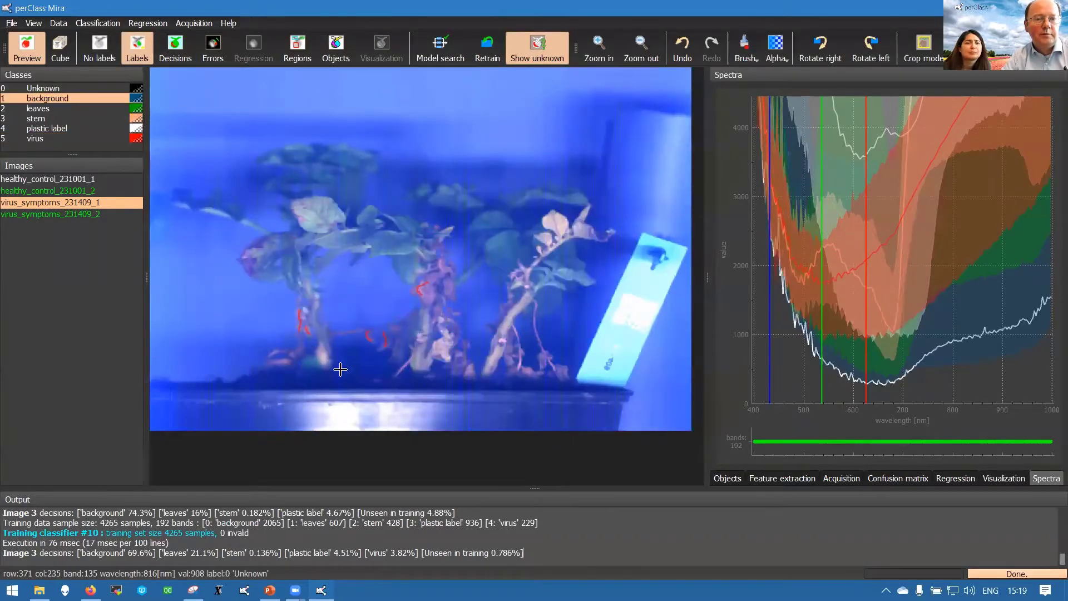
{"action": "left_click_drag", "start_coordinate": [406, 410], "coordinate": [395, 414]}
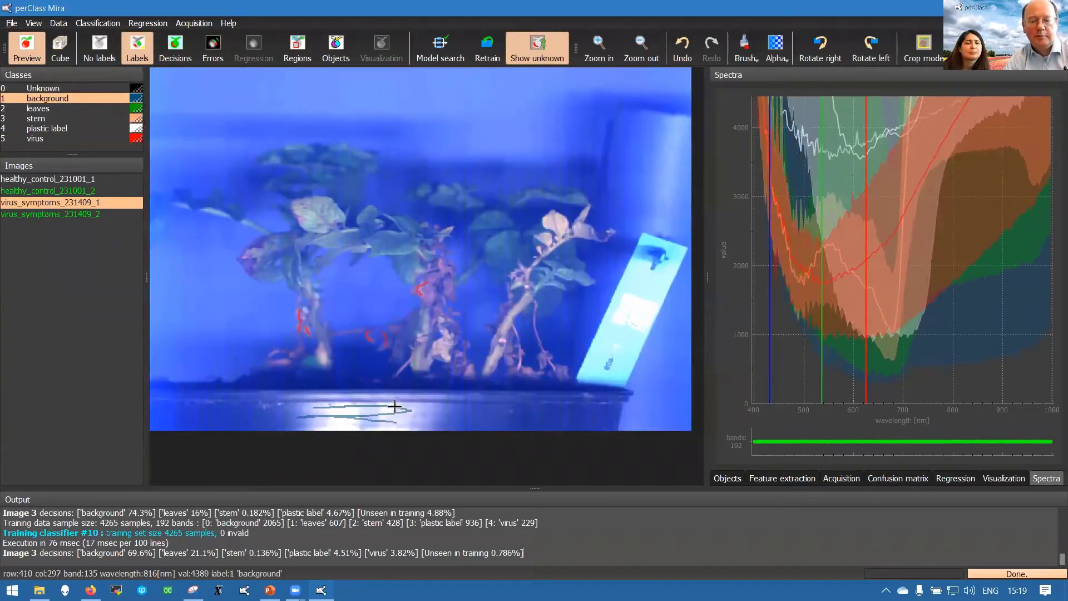
{"action": "key", "text": "d"}
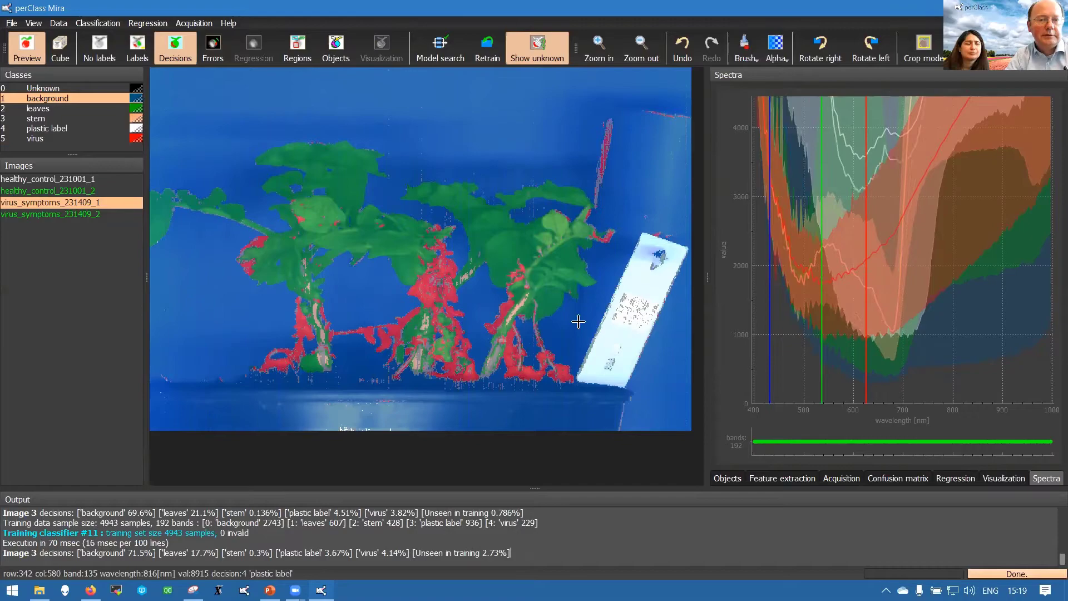
Check the decisions over the cube data, exclude the bands at both ends of the spectrum, and retrain the classifier on 170 bands.
{"action": "left_click", "coordinate": [59, 59]}
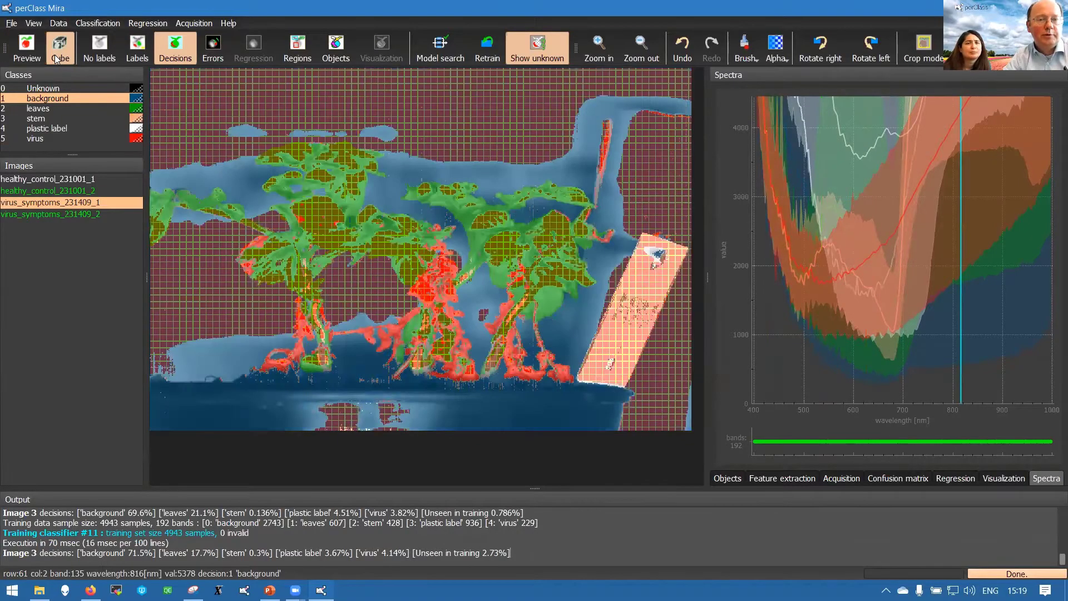
{"action": "left_click", "coordinate": [27, 54]}
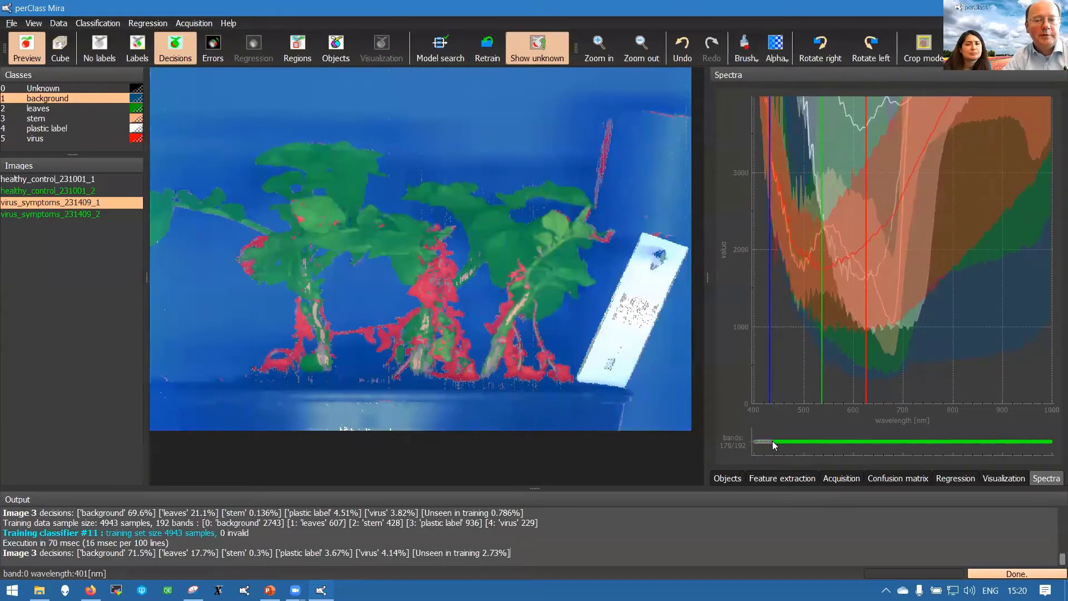
{"action": "left_click", "coordinate": [488, 58]}
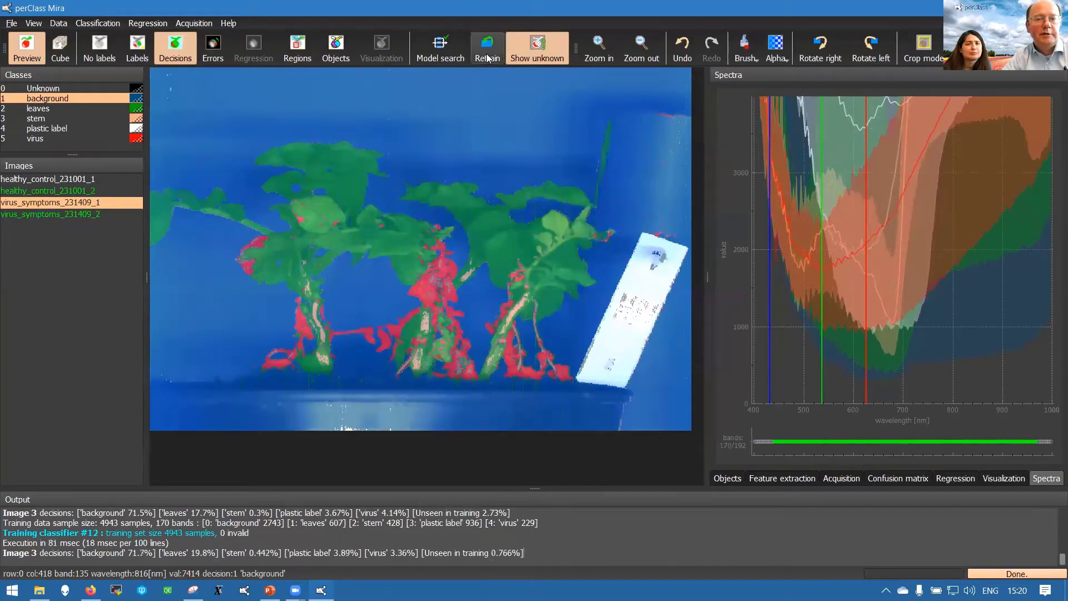
Clear the band selection, select three short wavelength ranges totalling 34 bands, and retrain the classifier.
{"action": "right_click", "coordinate": [796, 452]}
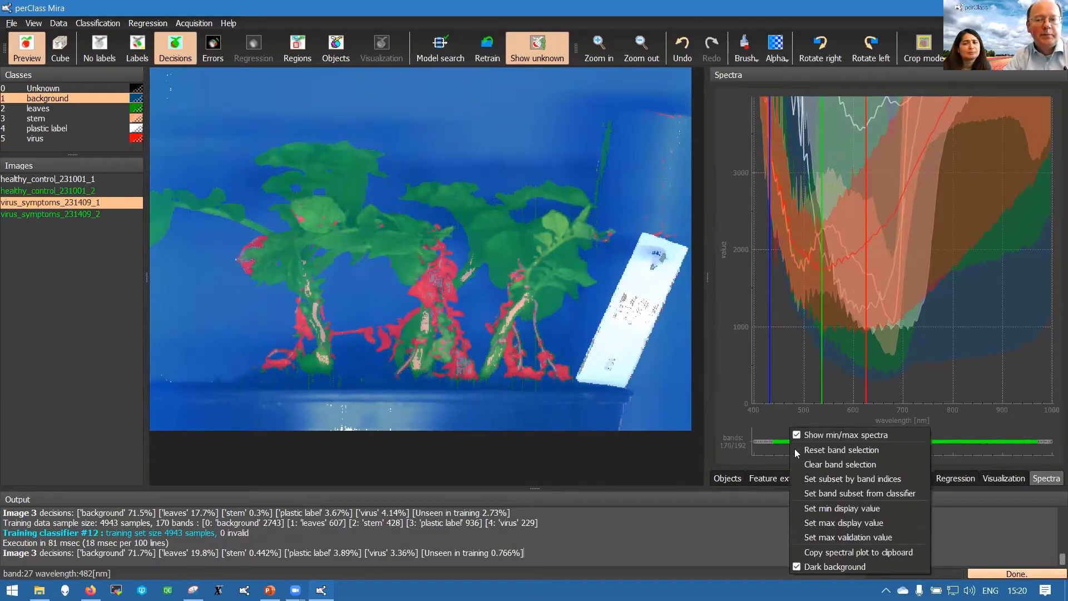
{"action": "left_click", "coordinate": [824, 465]}
{"action": "left_click_drag", "start_coordinate": [789, 448], "coordinate": [816, 445]}
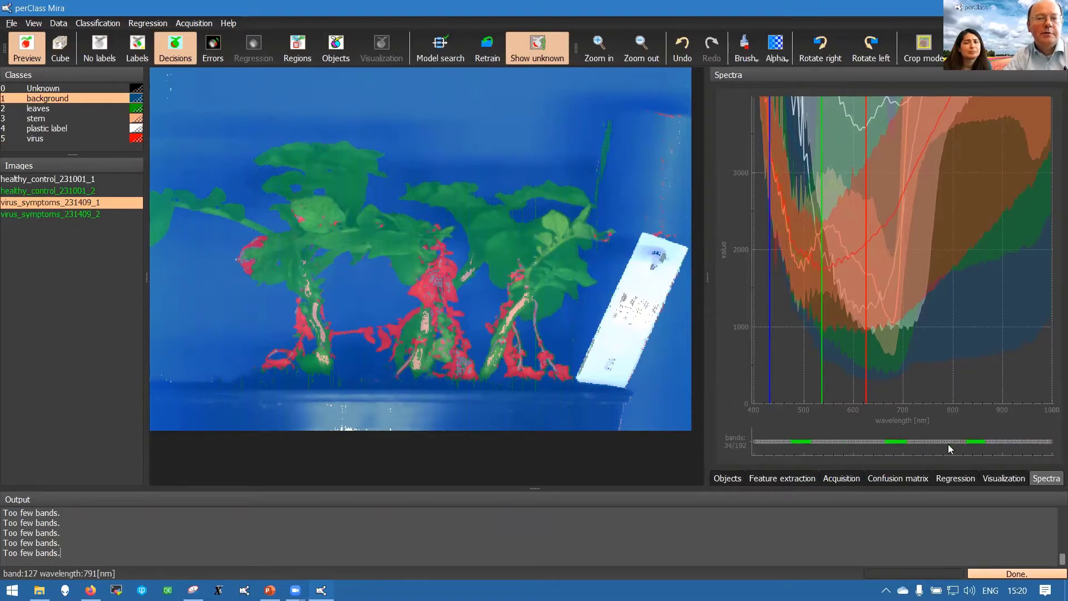
Reselect the spectrum without the bands at its two ends, keeping 174 bands, and retrain the classifier.
{"action": "right_click", "coordinate": [813, 445]}
{"action": "left_click", "coordinate": [813, 439]}
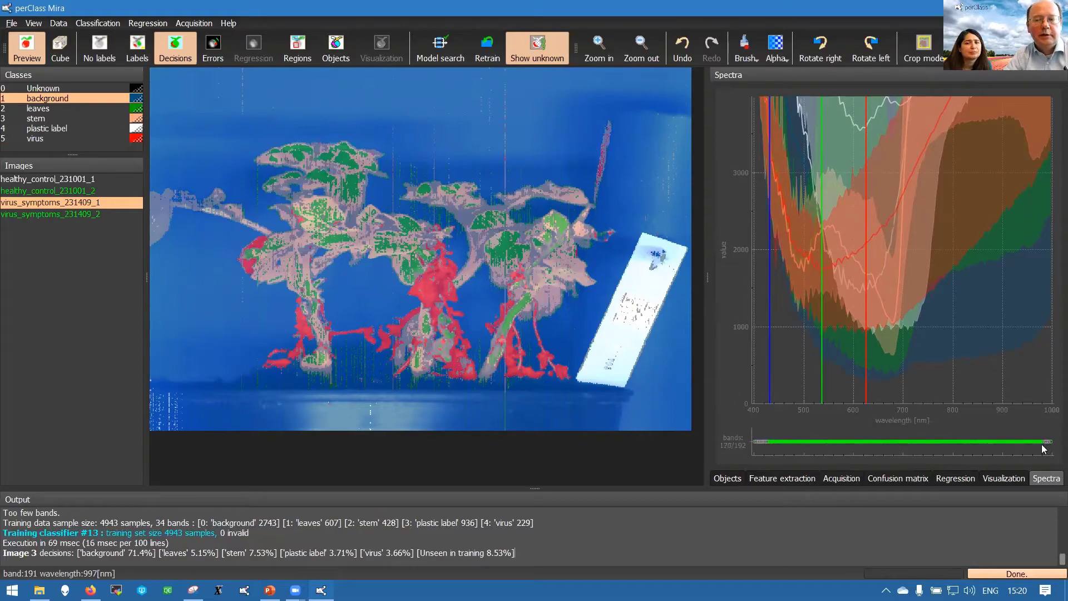
{"action": "left_click", "coordinate": [483, 57]}
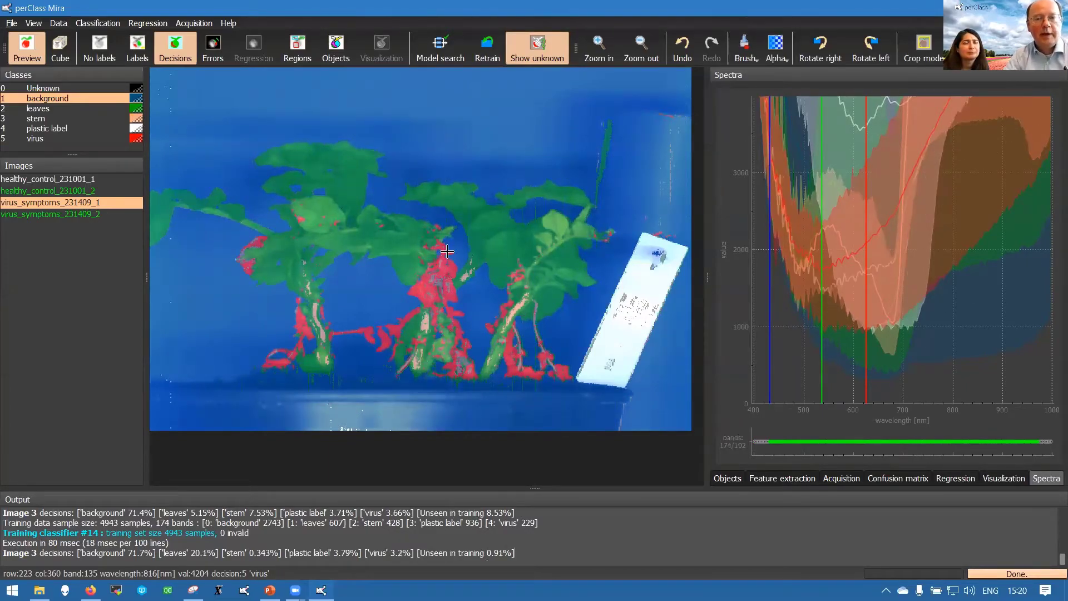
Open healthy_control_231001_1, examine its decisions, and compare them with the plain image without labels.
{"action": "left_click", "coordinate": [111, 178]}
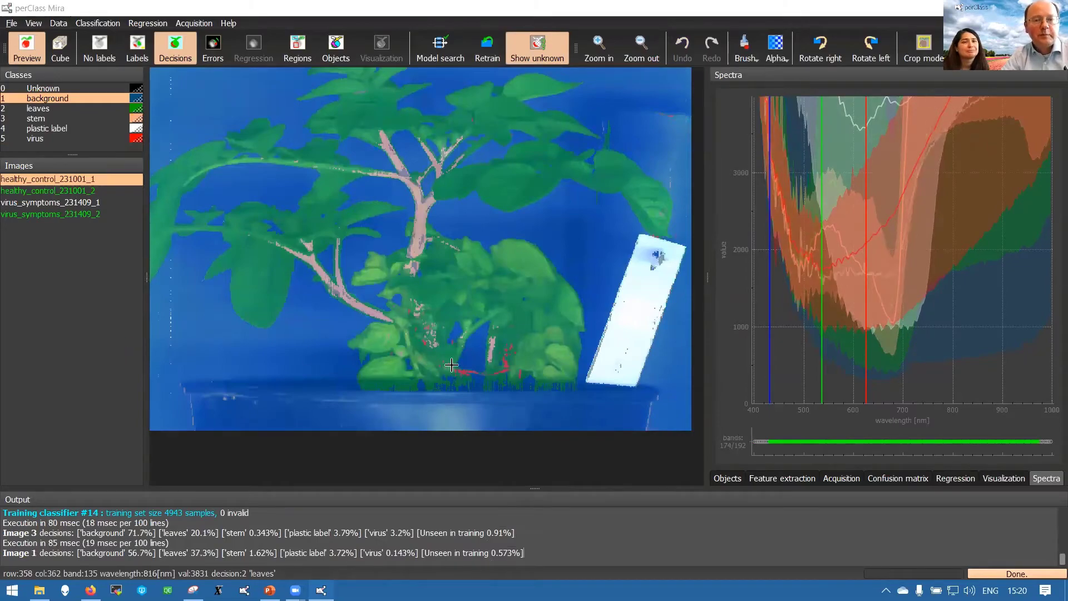
{"action": "scroll", "coordinate": [469, 282], "scroll_direction": "up", "scroll_amount": 1}
{"action": "scroll", "coordinate": [468, 284], "scroll_direction": "down", "scroll_amount": 2}
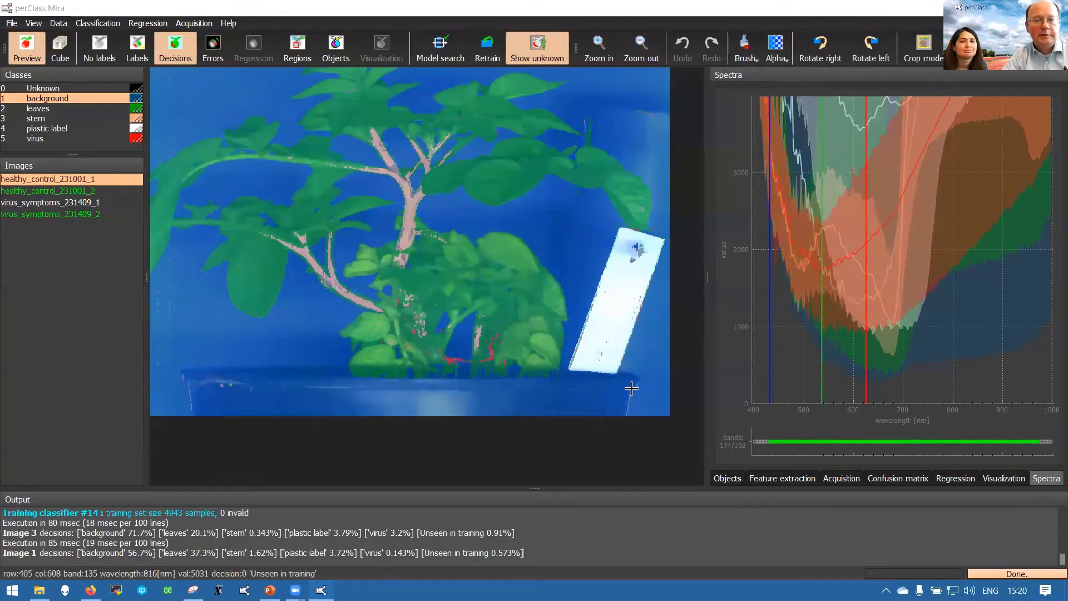
{"action": "left_click", "coordinate": [99, 47]}
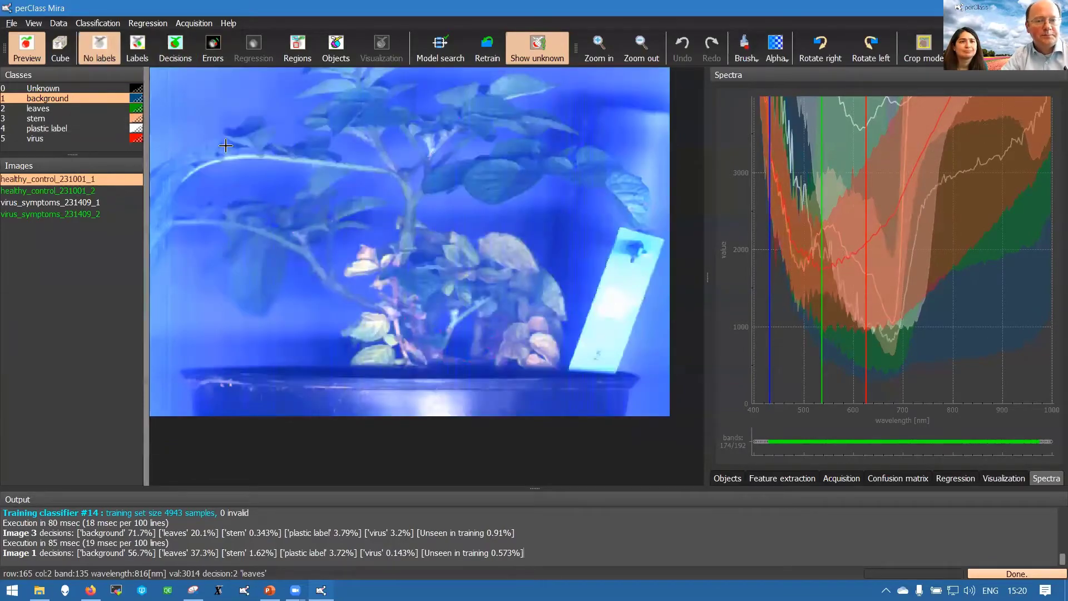
Place the visualization settings above the spectra plot and give them more height.
{"action": "left_click", "coordinate": [998, 481]}
{"action": "left_click_drag", "start_coordinate": [872, 77], "coordinate": [863, 114]}
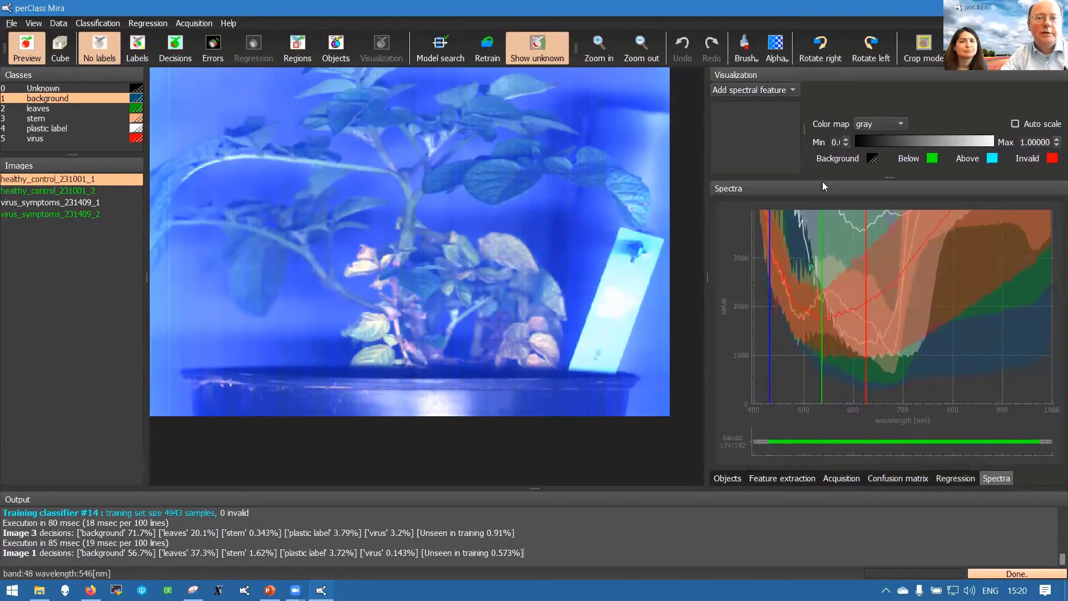
{"action": "left_click_drag", "start_coordinate": [822, 179], "coordinate": [823, 207]}
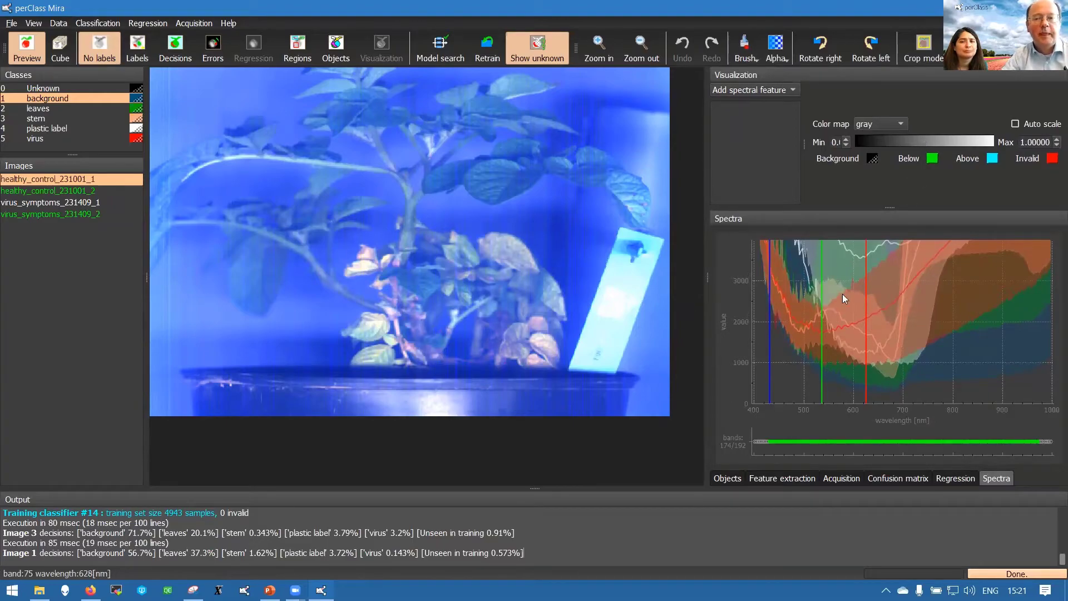
Add an A/B spectral feature and visualize it on healthy_control_231001_1.
{"action": "left_click", "coordinate": [791, 91]}
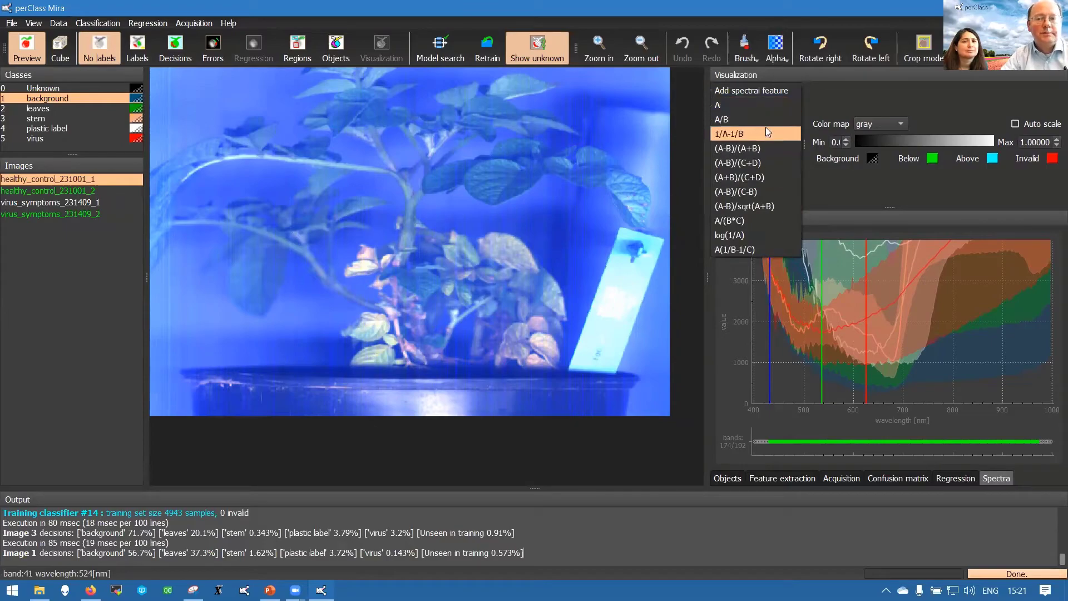
{"action": "left_click", "coordinate": [741, 119]}
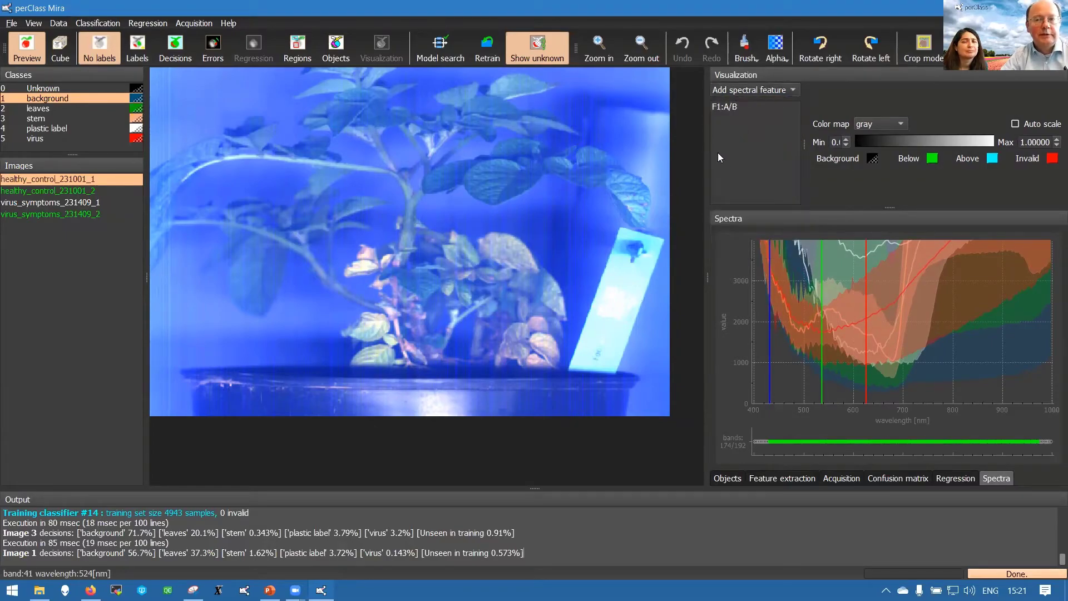
{"action": "left_click", "coordinate": [739, 107]}
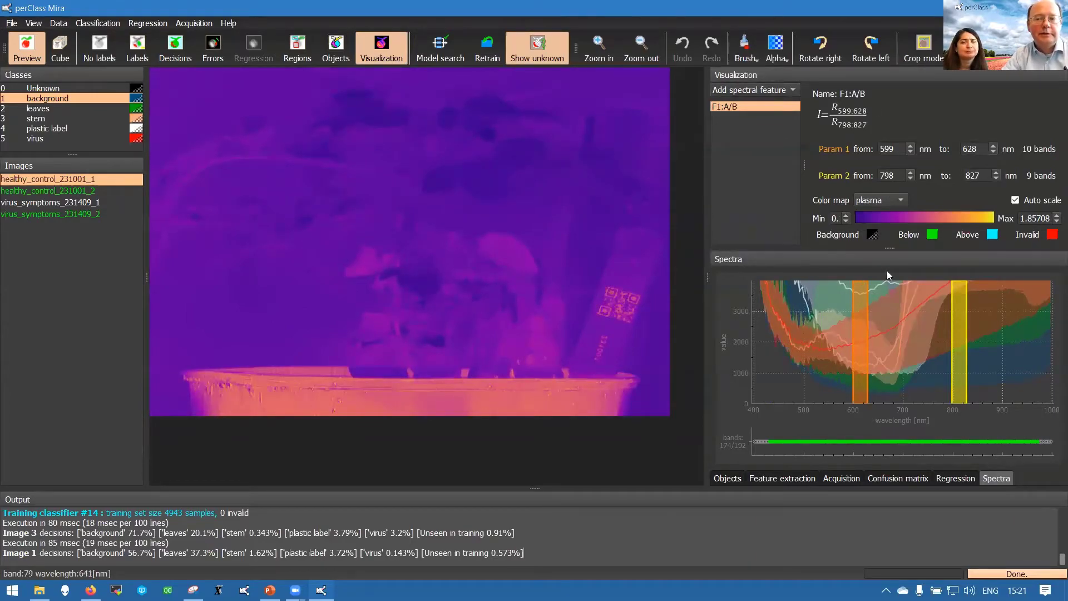
Shift parameter 1 of the A/B feature to 629–658 nm and hide the min/max spectra.
{"action": "mouse_move", "coordinate": [862, 316]}
{"action": "left_mouse_down"}
{"action": "mouse_move", "coordinate": [805, 310]}
{"action": "mouse_move", "coordinate": [913, 321]}
{"action": "mouse_move", "coordinate": [877, 326]}
{"action": "left_mouse_up"}
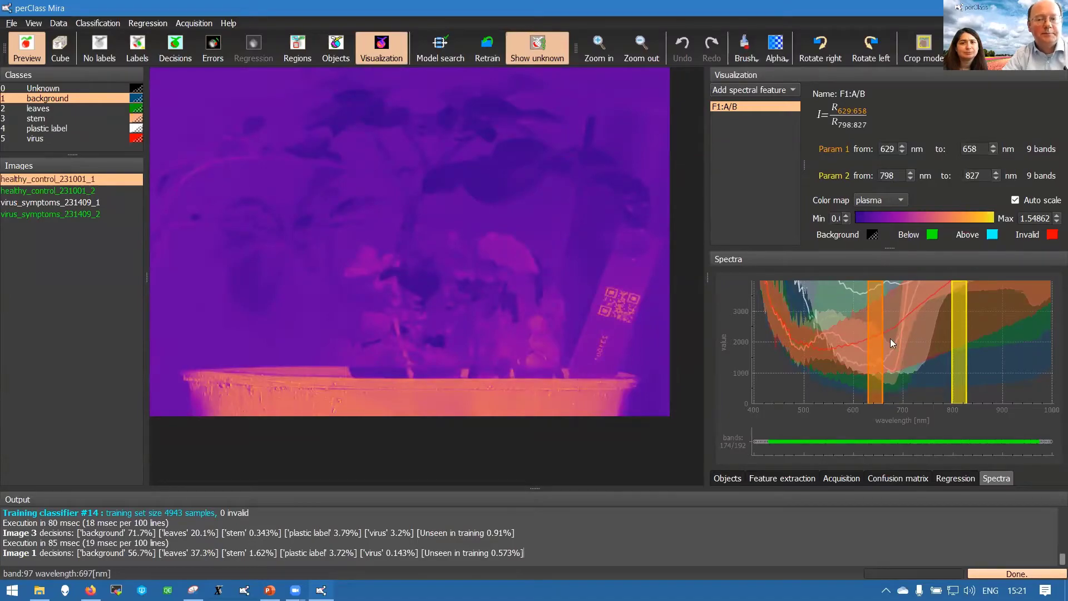
{"action": "right_click", "coordinate": [805, 309]}
{"action": "left_click", "coordinate": [831, 316]}
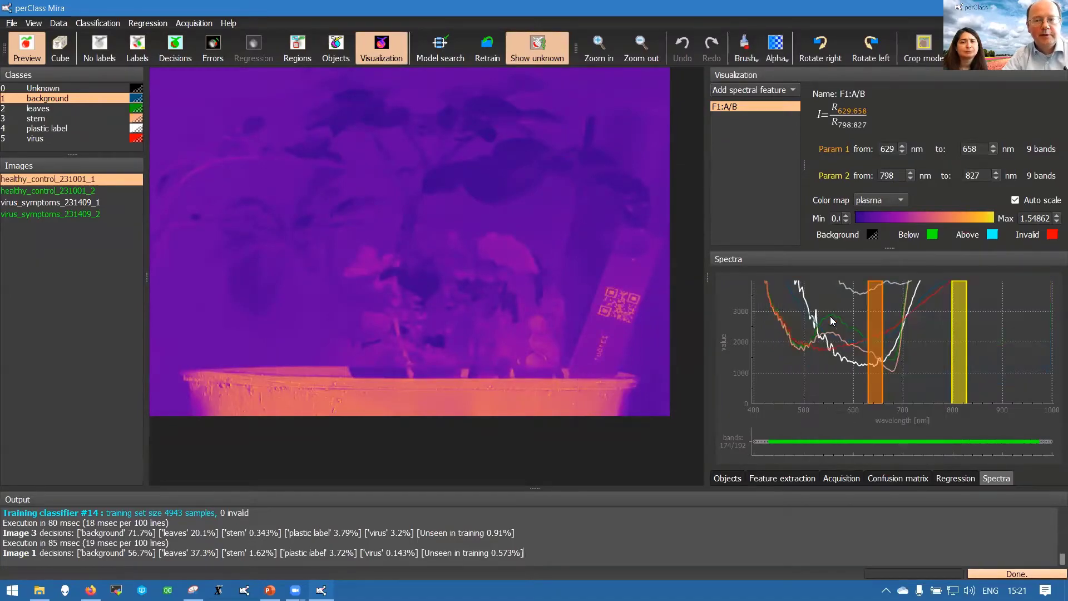
Set parameter 1 of the A/B feature to 603–632 nm and parameter 2 to 722–751 nm.
{"action": "left_click_drag", "start_coordinate": [871, 340], "coordinate": [864, 336]}
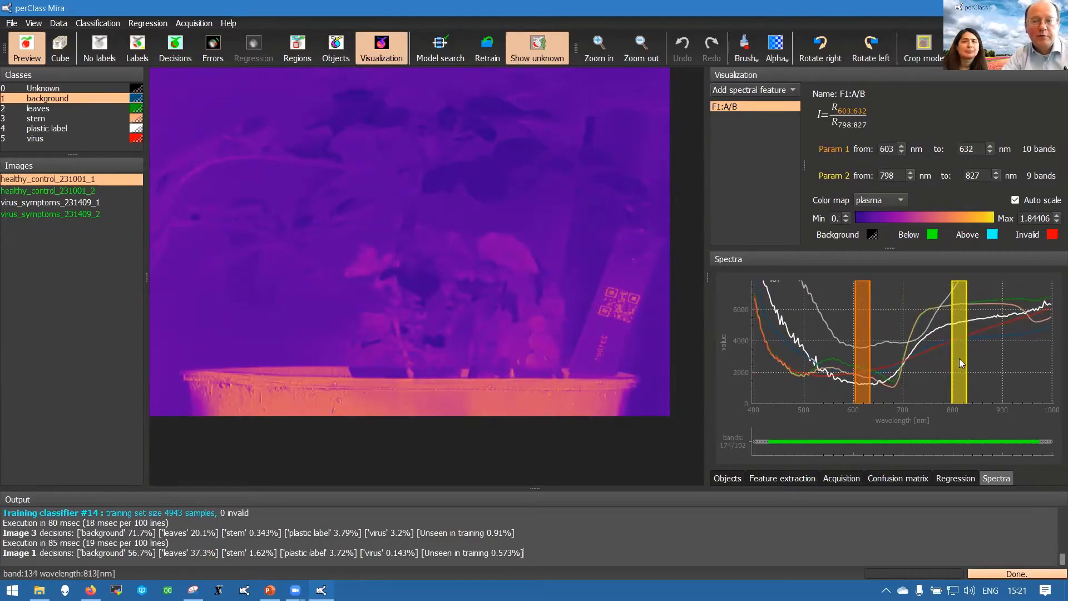
{"action": "left_click_drag", "start_coordinate": [958, 358], "coordinate": [918, 359]}
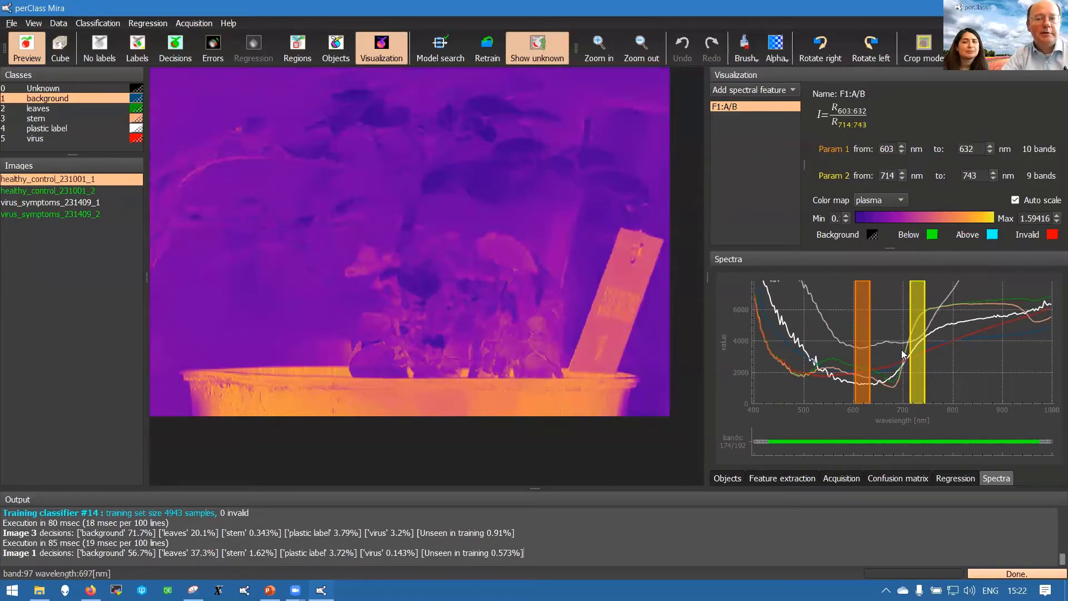
{"action": "mouse_move", "coordinate": [917, 354]}
{"action": "left_mouse_down"}
{"action": "mouse_move", "coordinate": [931, 356]}
{"action": "mouse_move", "coordinate": [923, 360]}
{"action": "left_mouse_up"}
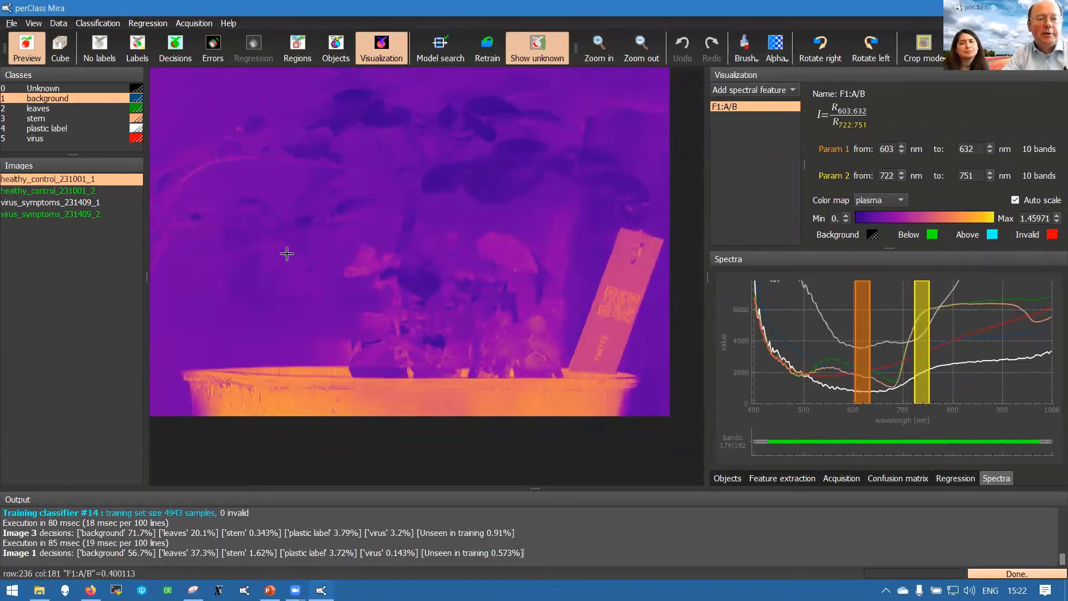
Display the classifier decisions with unknown pixels turned off, and set the leaves class as background.
{"action": "left_click", "coordinate": [175, 59]}
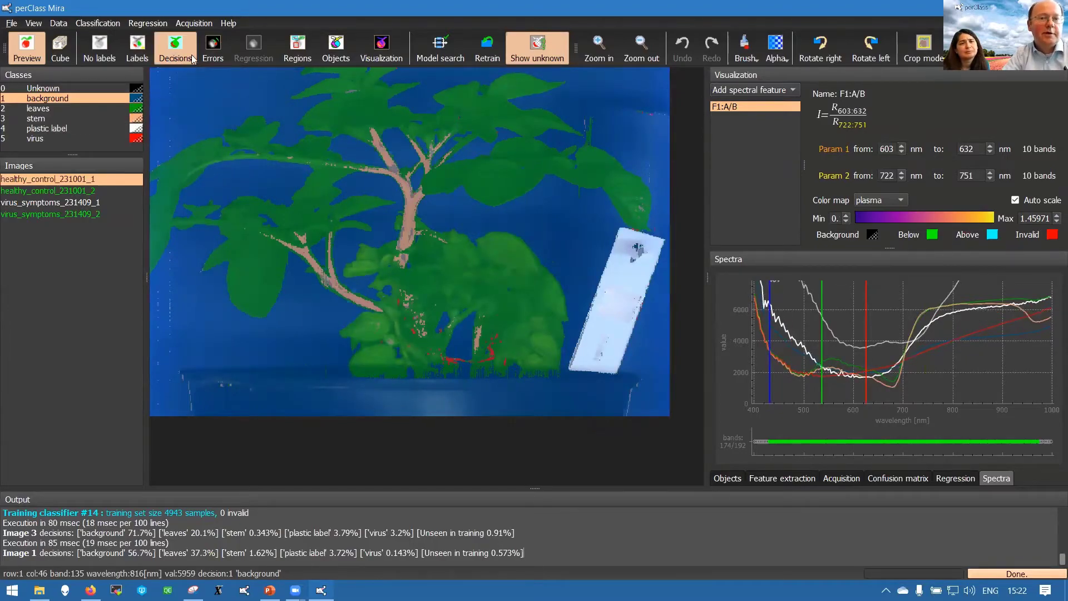
{"action": "left_click", "coordinate": [526, 50]}
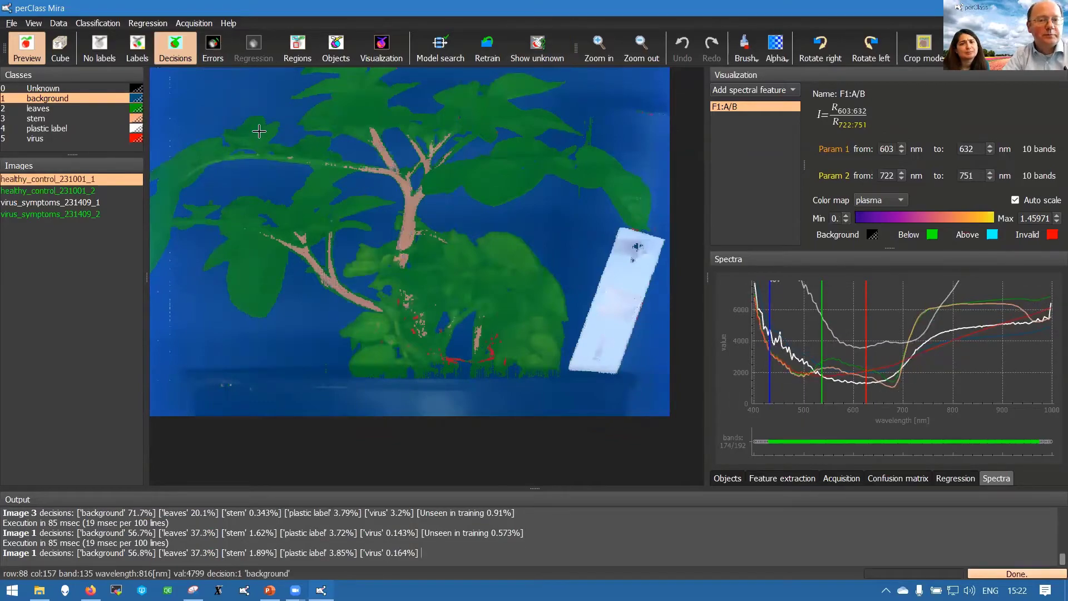
{"action": "left_click", "coordinate": [74, 109]}
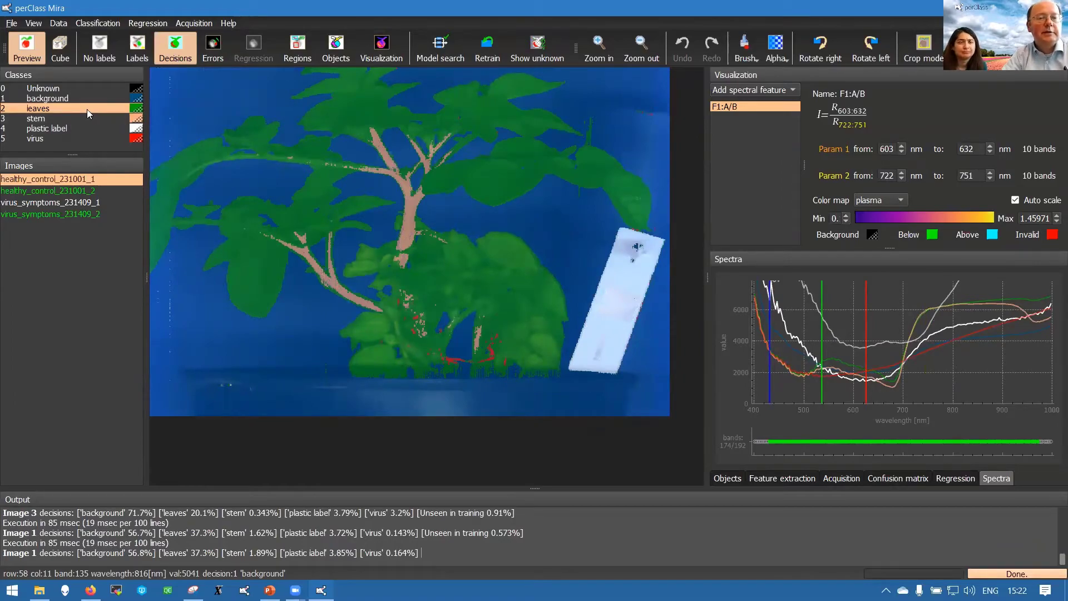
{"action": "right_click", "coordinate": [87, 109]}
{"action": "left_click", "coordinate": [122, 174]}
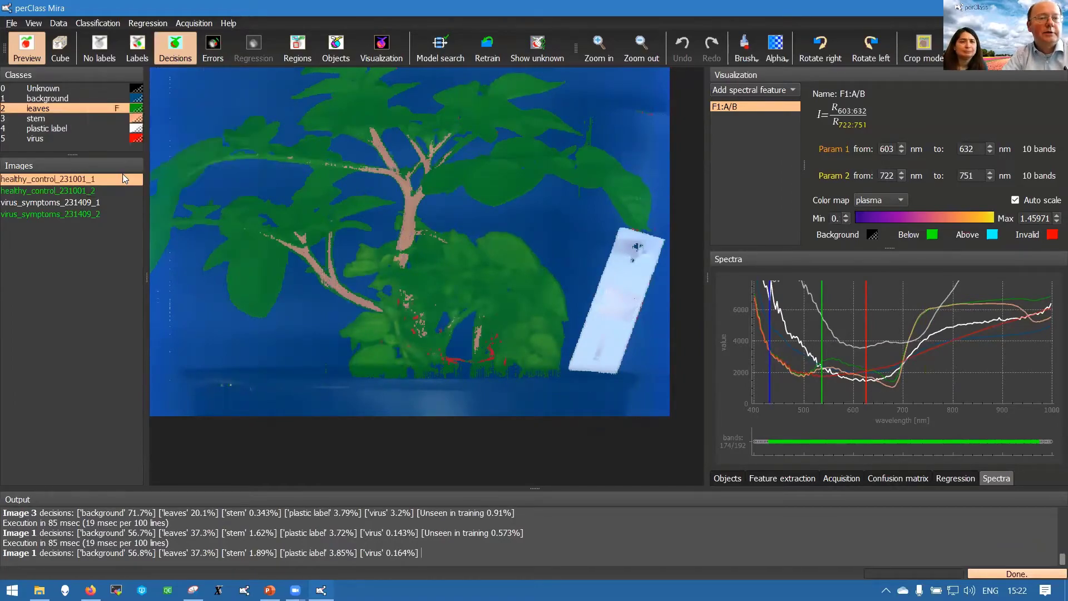
{"action": "right_click", "coordinate": [106, 108]}
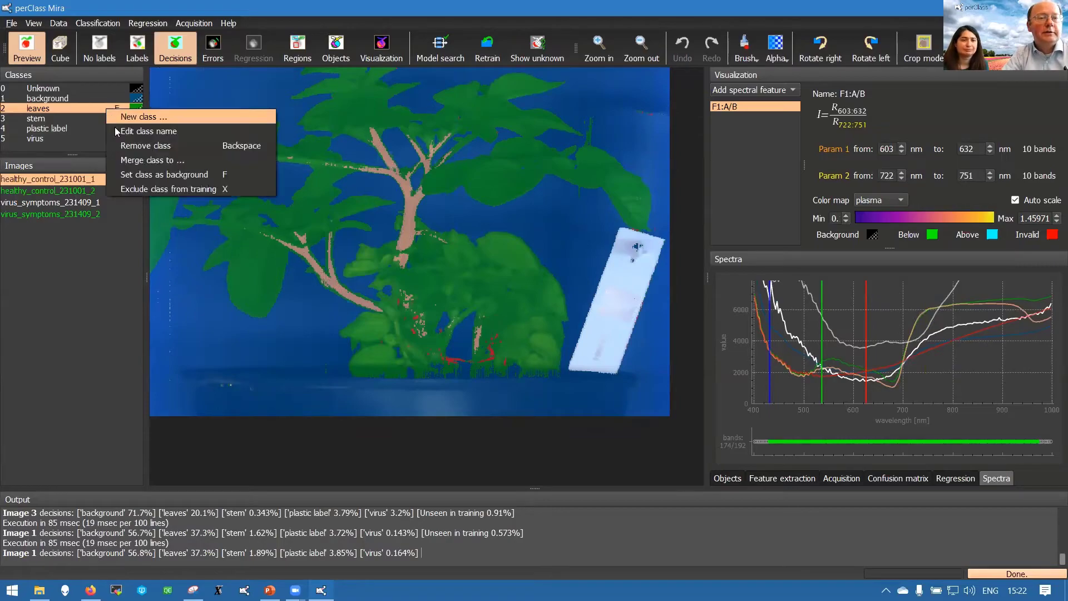
{"action": "left_click", "coordinate": [75, 109]}
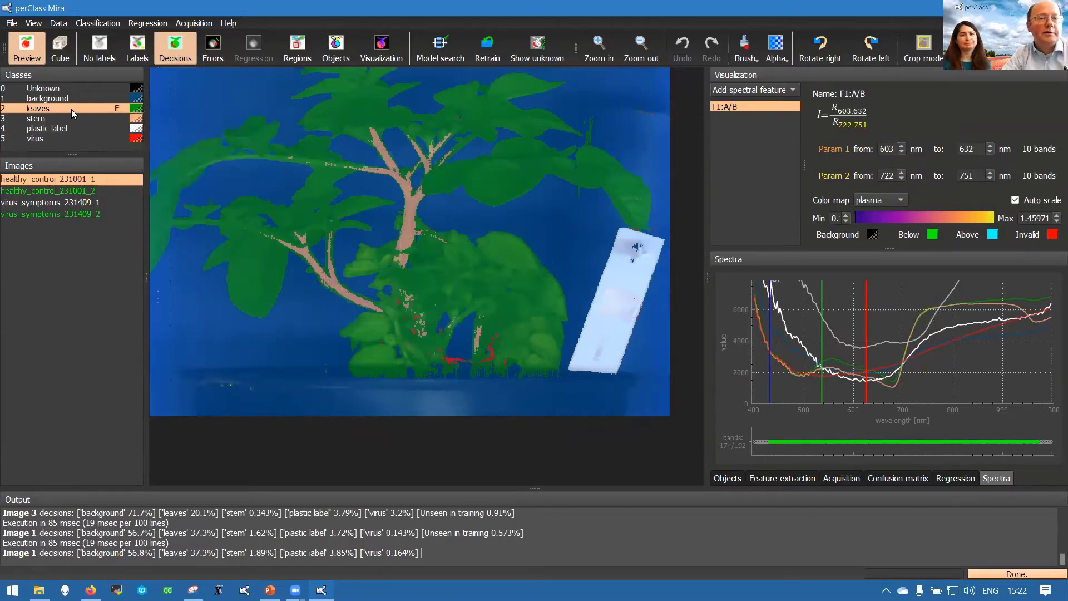
Display the segmented objects and set the stem and virus classes as foreground alongside leaves.
{"action": "left_click", "coordinate": [342, 59]}
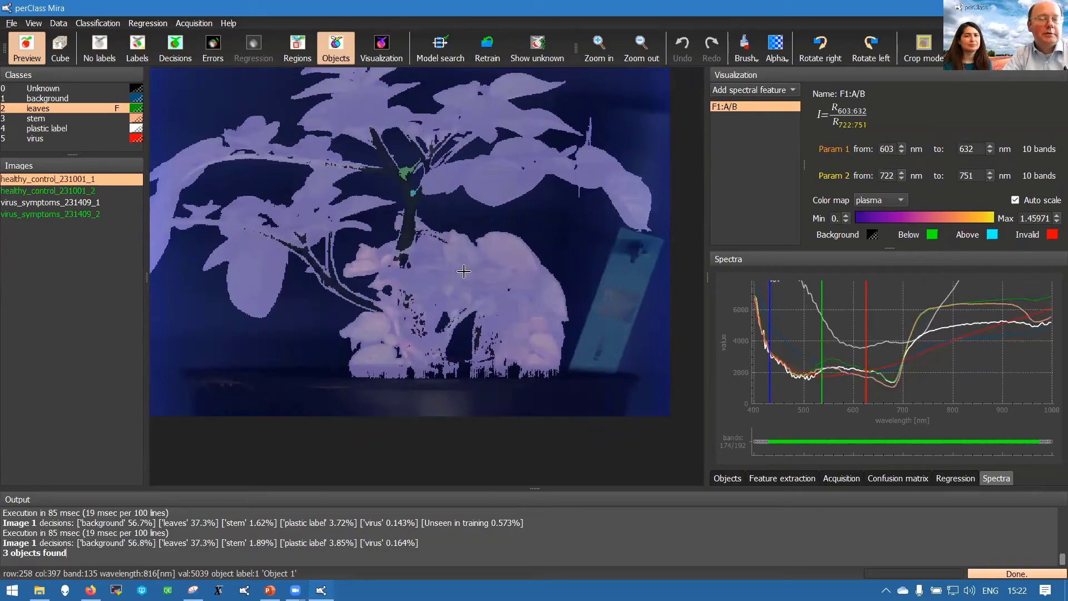
{"action": "right_click", "coordinate": [91, 118]}
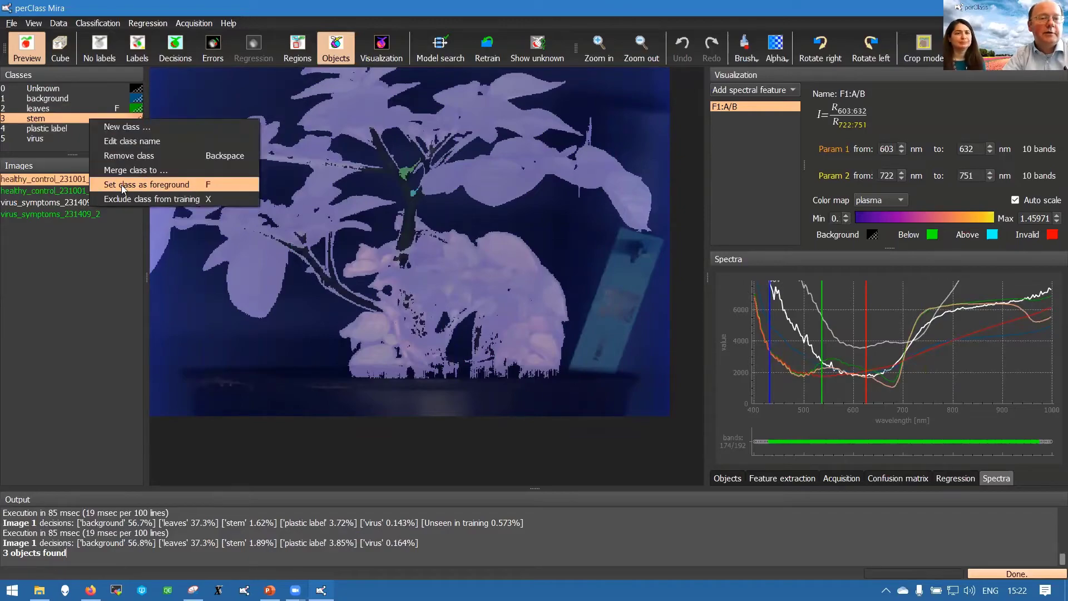
{"action": "left_click", "coordinate": [139, 184]}
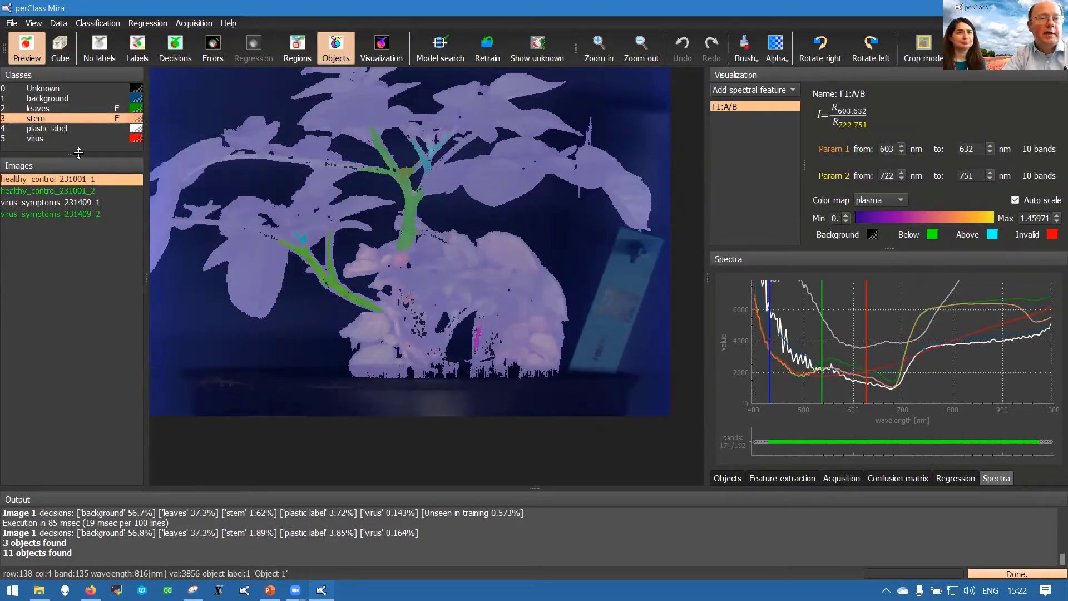
{"action": "right_click", "coordinate": [87, 139]}
{"action": "left_click", "coordinate": [123, 207]}
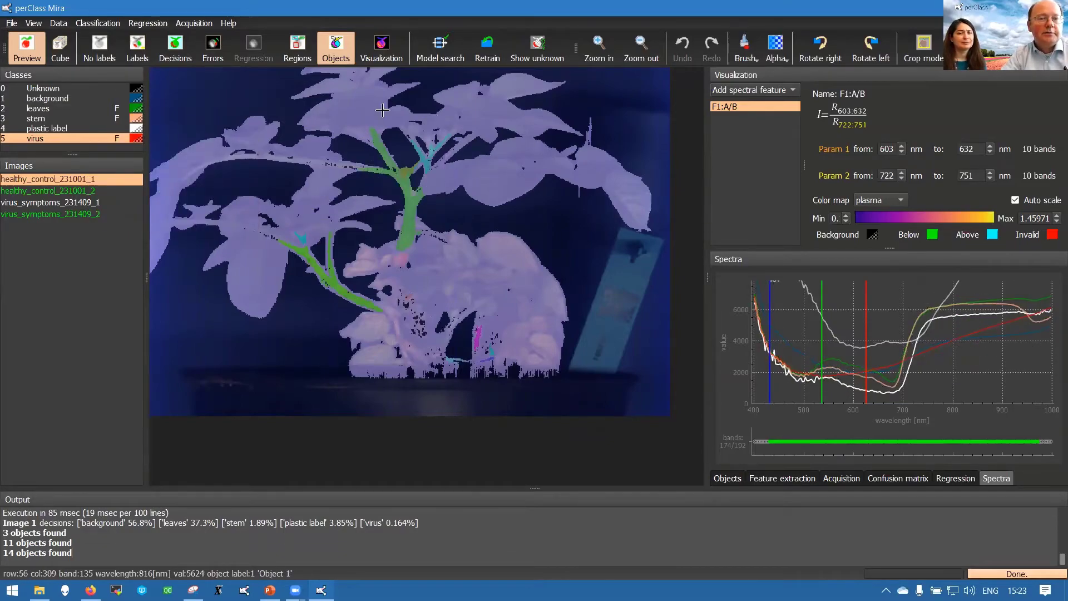
Remove the foreground setting from the leaves, stem and virus classes and display the A/B feature visualization.
{"action": "left_click", "coordinate": [175, 55]}
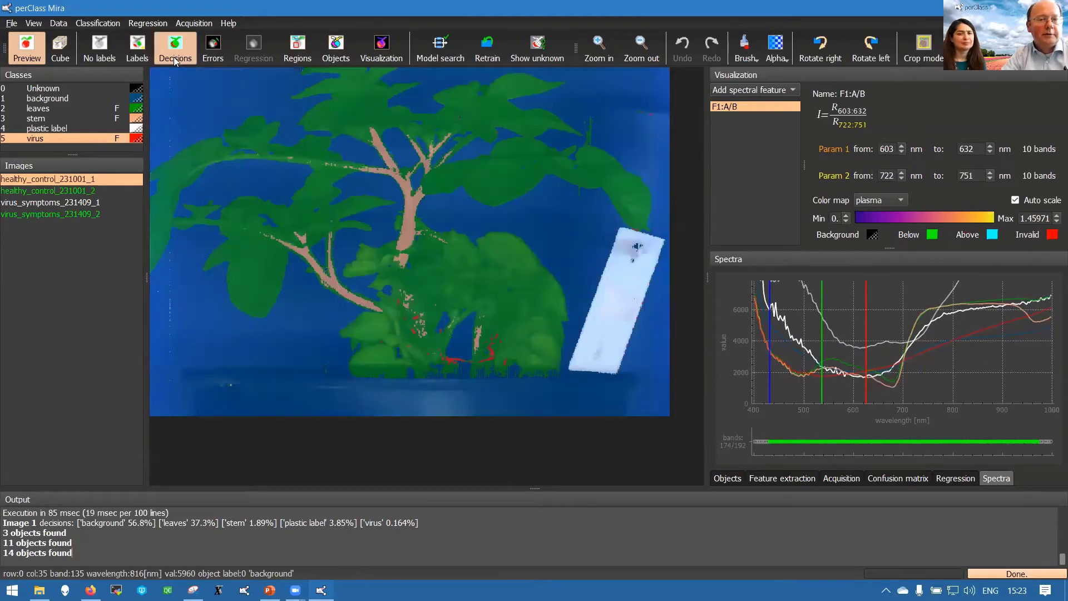
{"action": "left_click", "coordinate": [113, 109]}
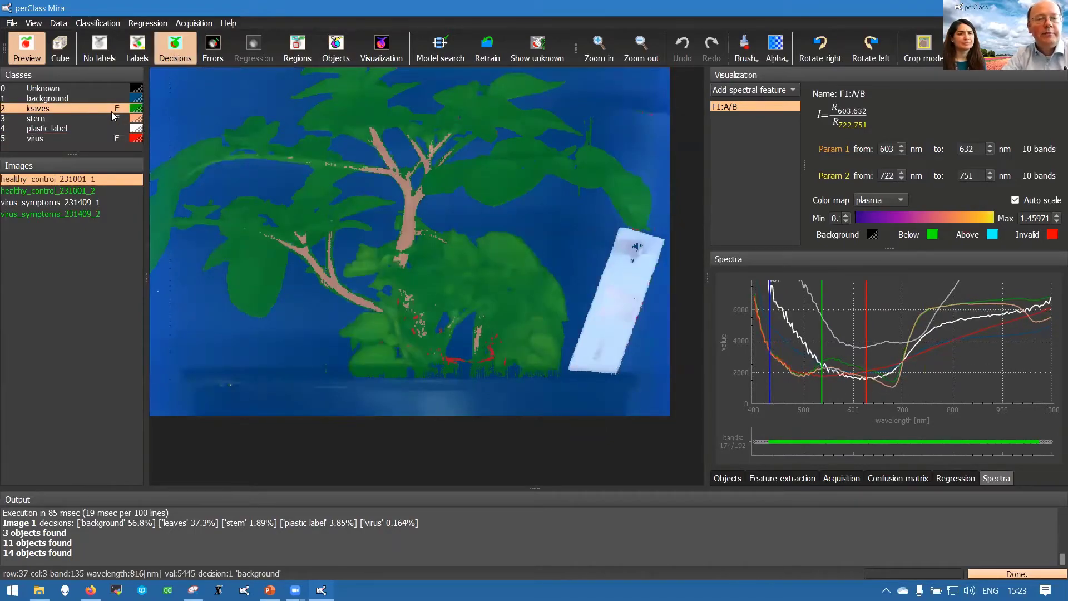
{"action": "left_click", "coordinate": [112, 138]}
{"action": "left_click", "coordinate": [380, 53]}
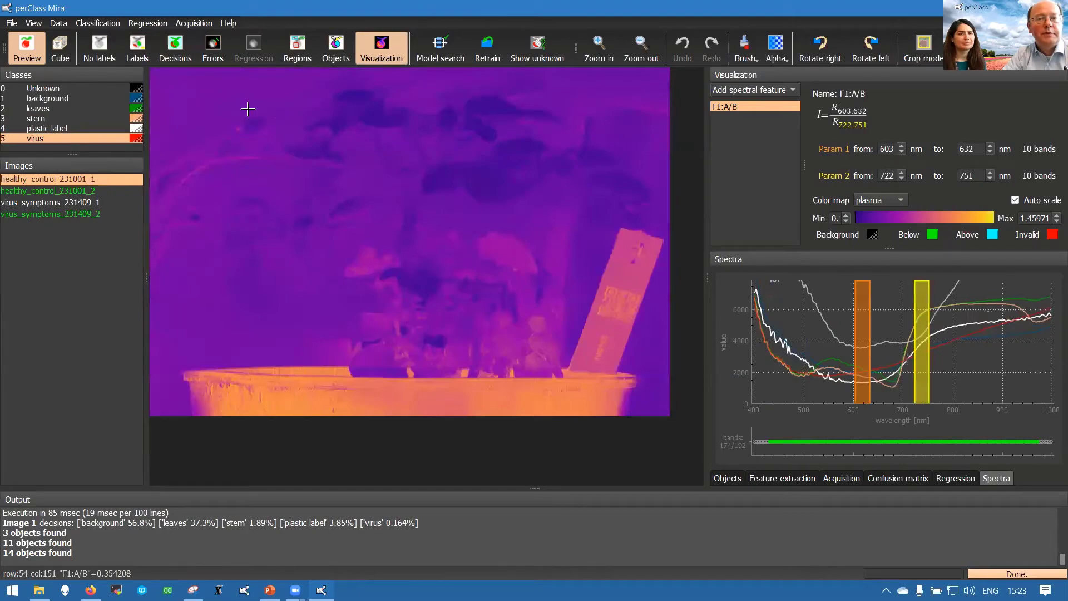
Set the leaves, stem and virus classes as foreground and shift parameter 2 of the A/B feature to 668–697 nm.
{"action": "left_click", "coordinate": [118, 108]}
{"action": "key", "text": "f"}
{"action": "left_click", "coordinate": [107, 116]}
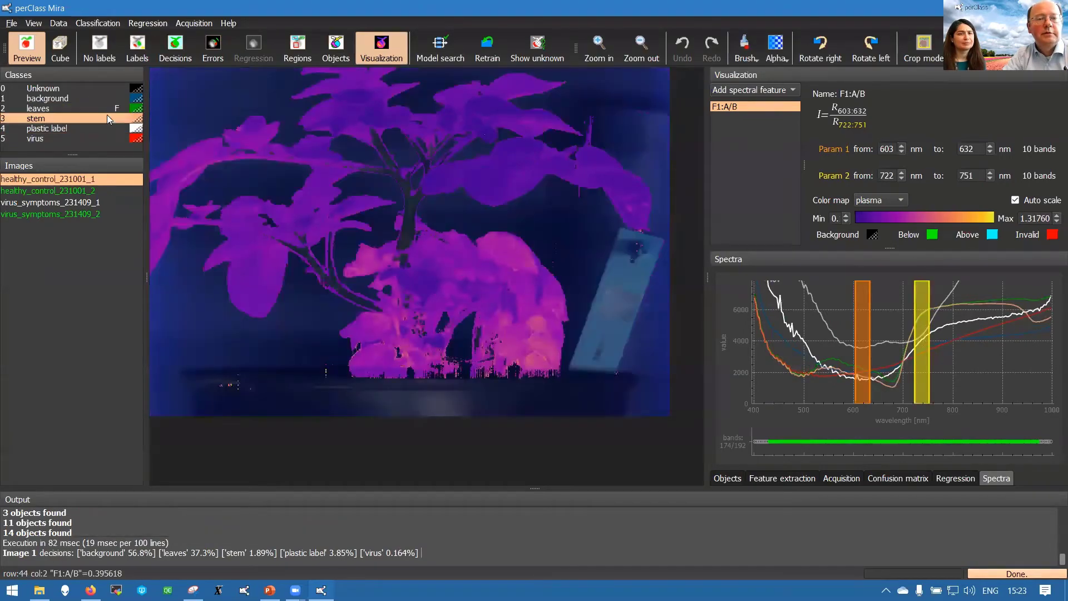
{"action": "key", "text": "f"}
{"action": "left_click", "coordinate": [106, 136]}
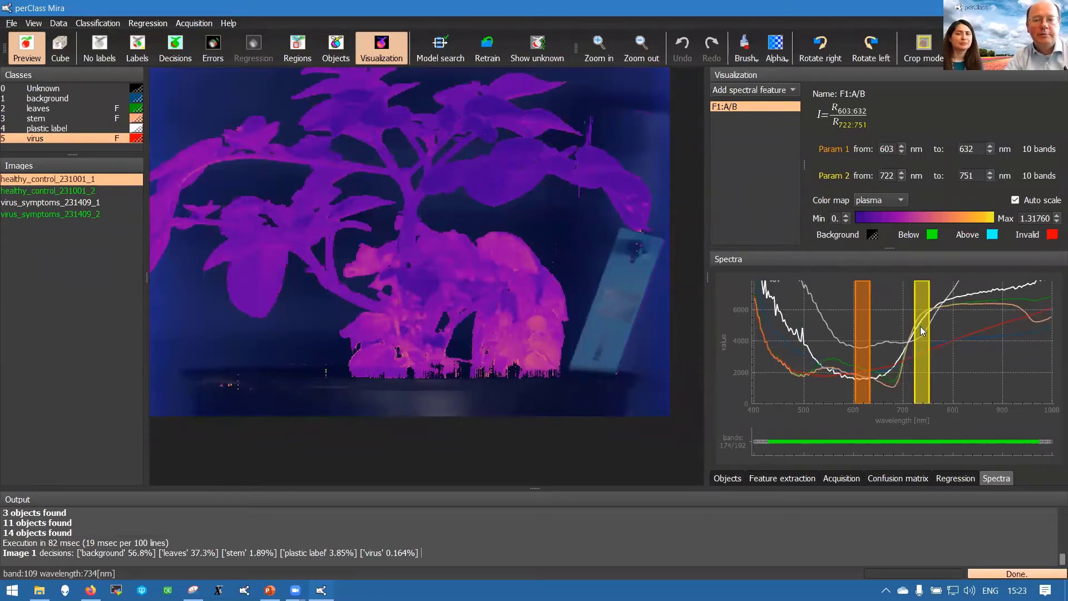
{"action": "left_click_drag", "start_coordinate": [920, 325], "coordinate": [893, 333]}
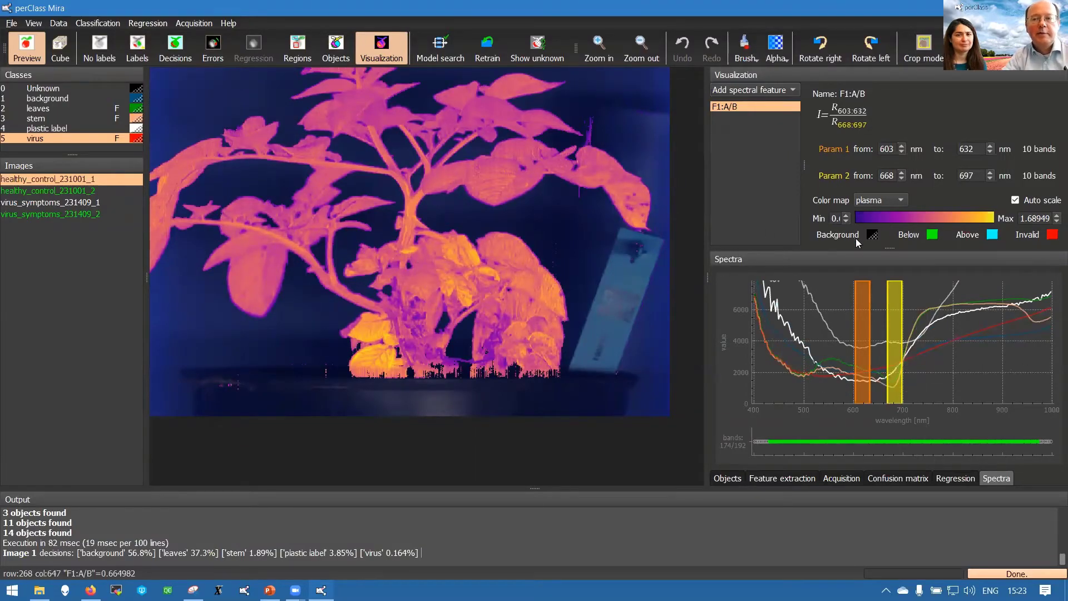
Try #eccc57 as the visualization's background colour and darken it back to black.
{"action": "left_click", "coordinate": [871, 236]}
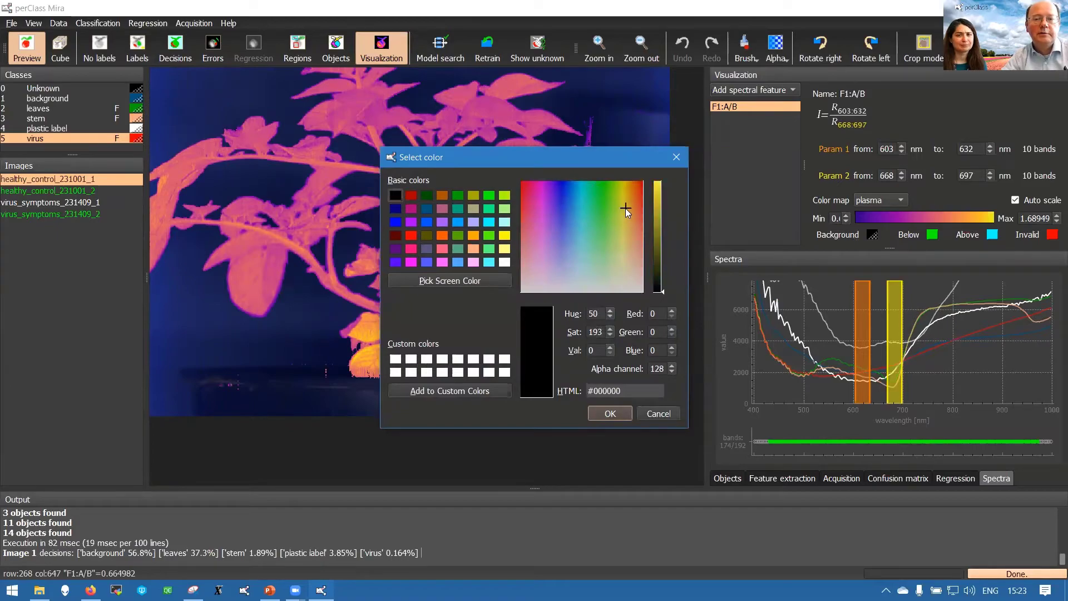
{"action": "left_click", "coordinate": [661, 193]}
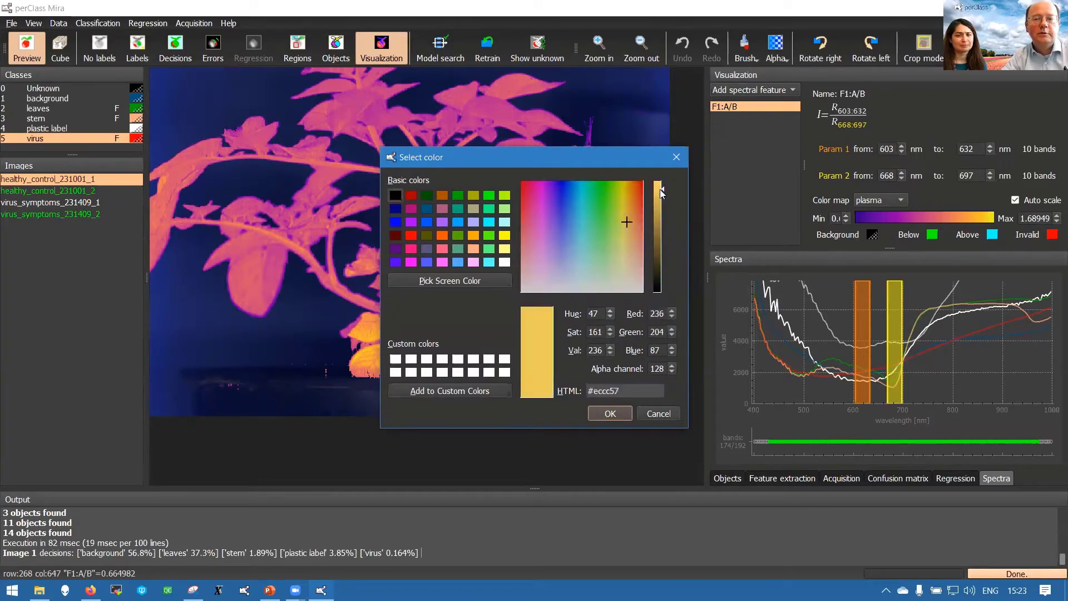
{"action": "left_click", "coordinate": [610, 414]}
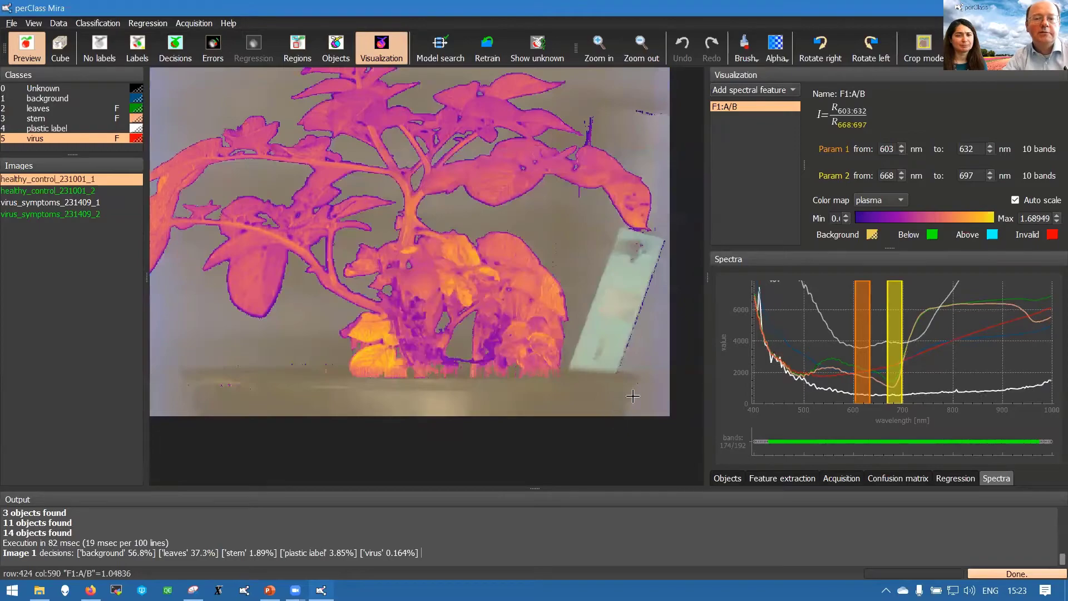
{"action": "left_click", "coordinate": [872, 235]}
{"action": "left_click_drag", "start_coordinate": [662, 236], "coordinate": [662, 298]}
{"action": "left_click", "coordinate": [610, 414]}
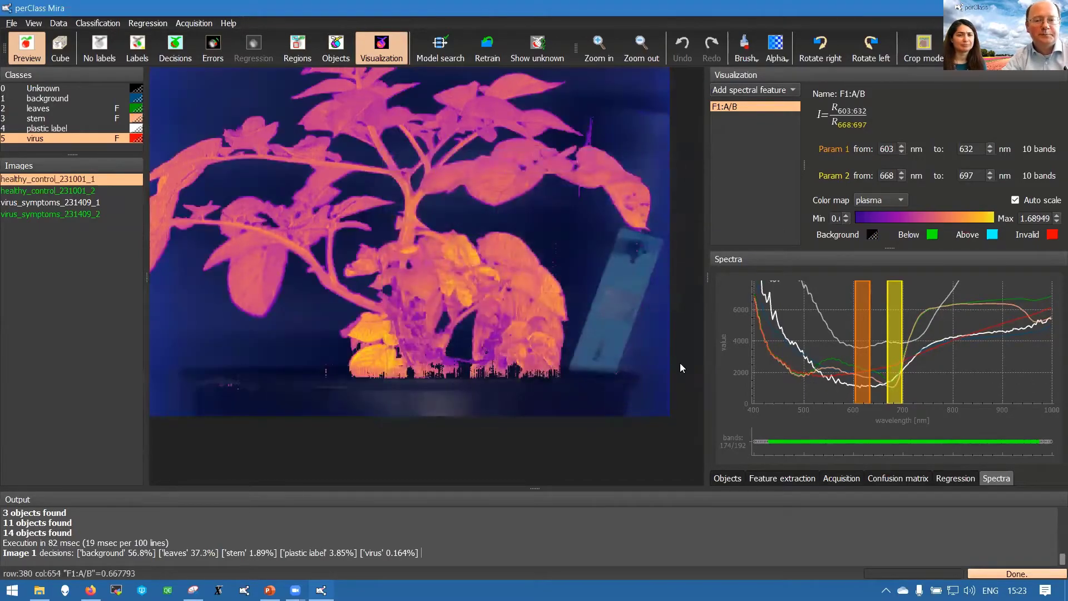
Set the alpha channel of the visualization's background colour to 200 and switch the color map to gray.
{"action": "left_click", "coordinate": [871, 235]}
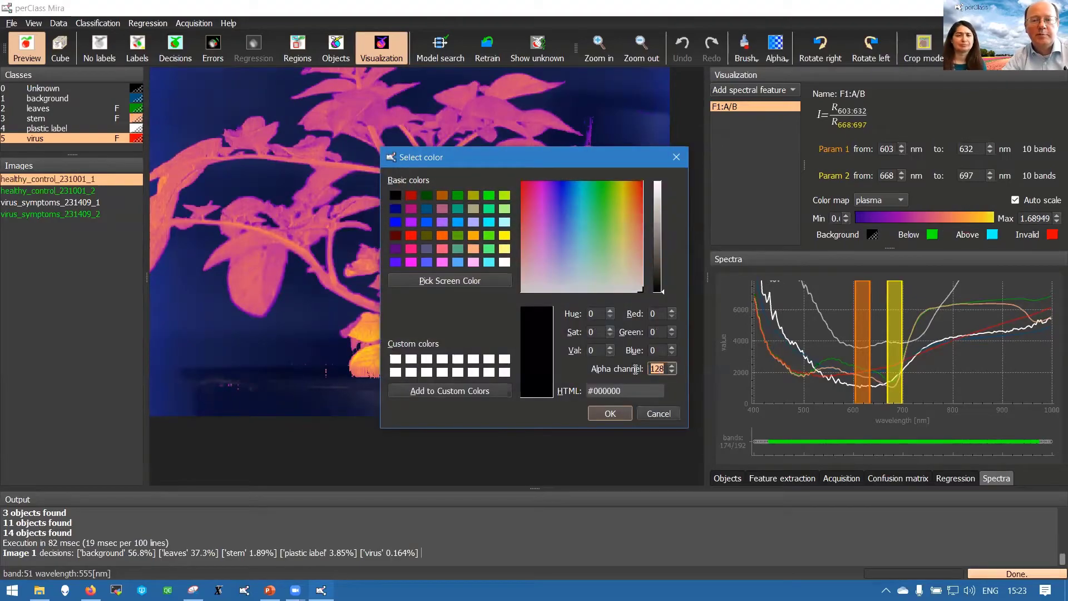
{"action": "type", "text": "200"}
{"action": "key", "text": "Return"}
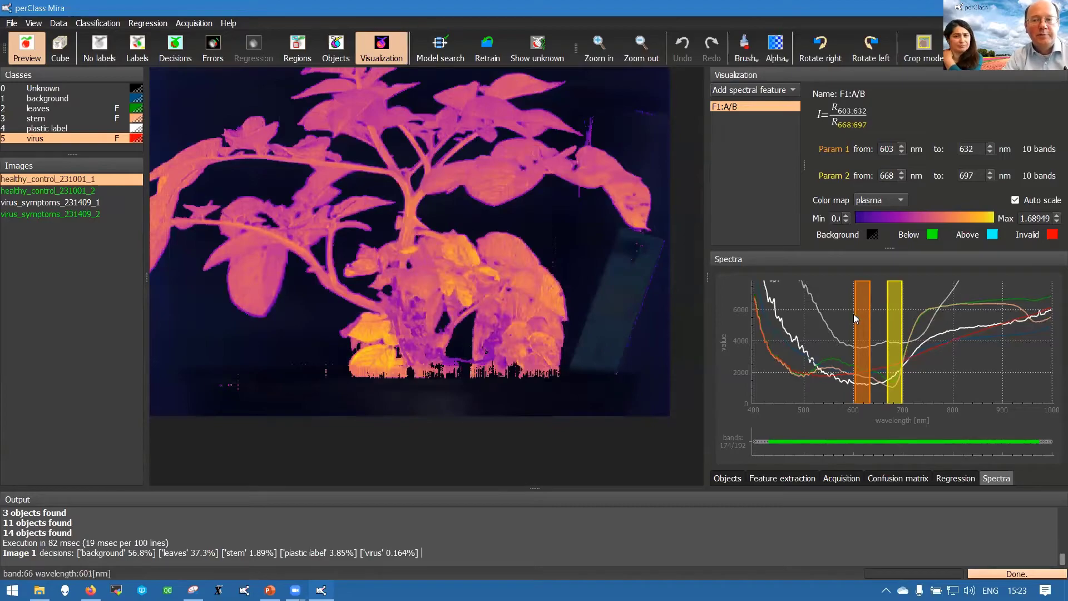
{"action": "left_click", "coordinate": [889, 200]}
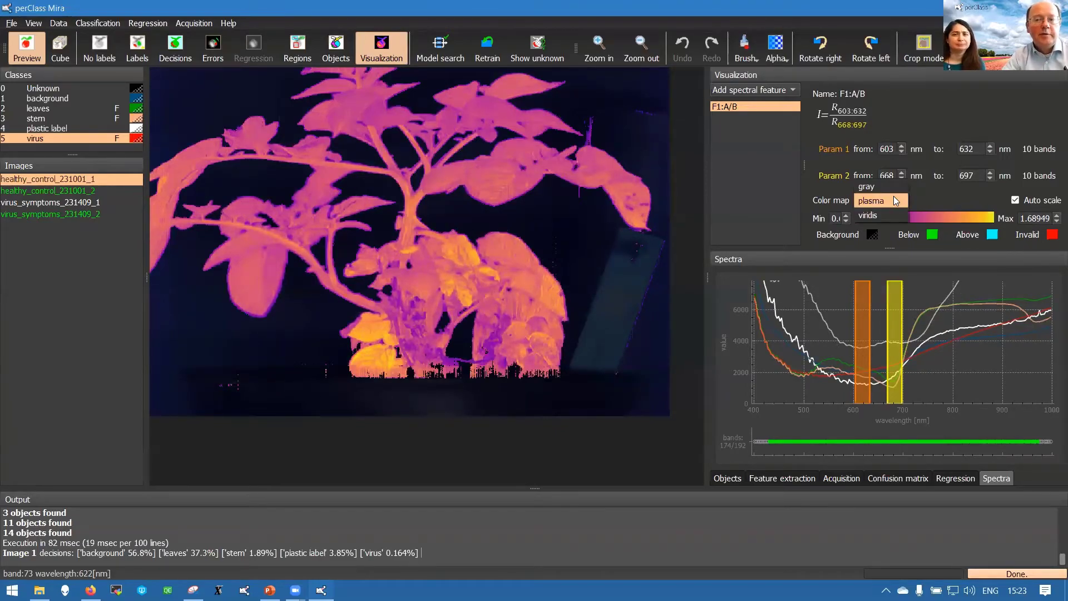
{"action": "left_click", "coordinate": [894, 188]}
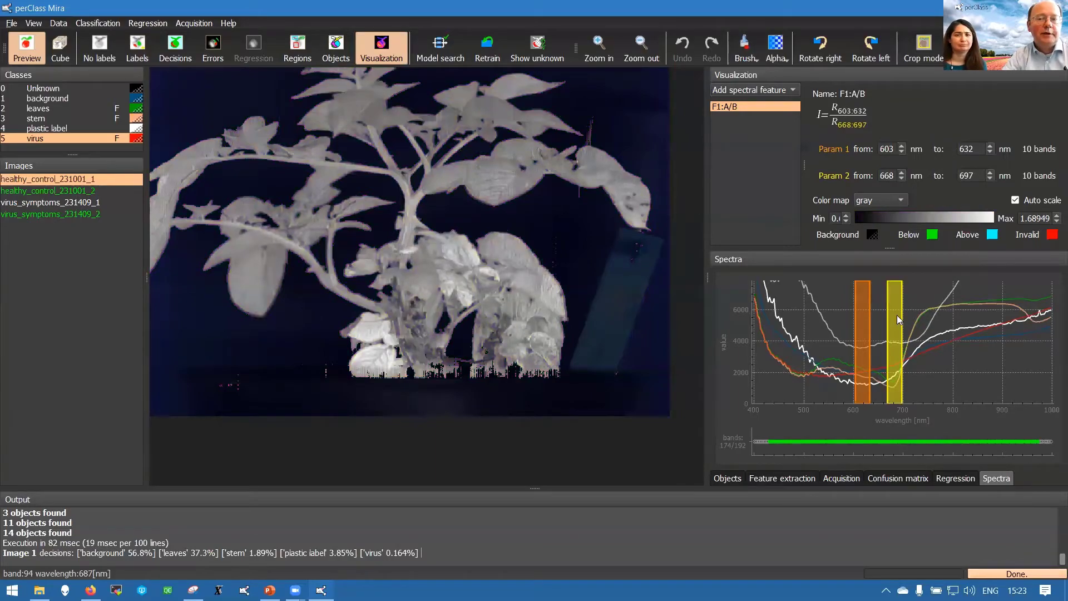
Set the A/B feature's parameter 1 to 601–630 nm and parameter 2 to 674–703 nm, using the plasma color map.
{"action": "left_click_drag", "start_coordinate": [897, 319], "coordinate": [860, 325]}
{"action": "left_click", "coordinate": [878, 226]}
{"action": "left_click", "coordinate": [871, 186]}
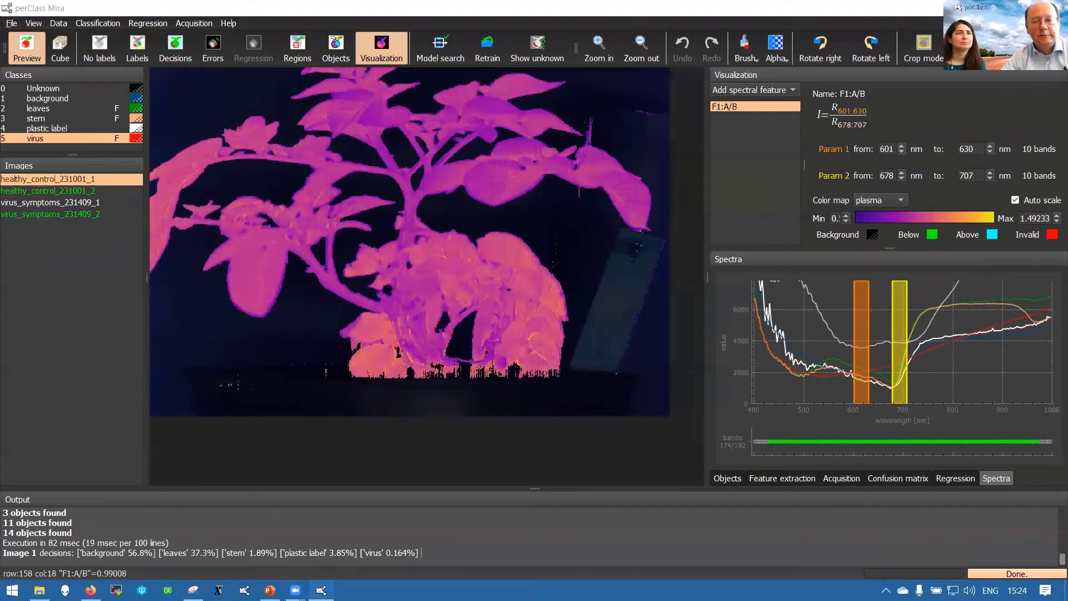
{"action": "mouse_move", "coordinate": [898, 360]}
{"action": "left_mouse_down"}
{"action": "mouse_move", "coordinate": [913, 360]}
{"action": "mouse_move", "coordinate": [898, 360]}
{"action": "left_mouse_up"}
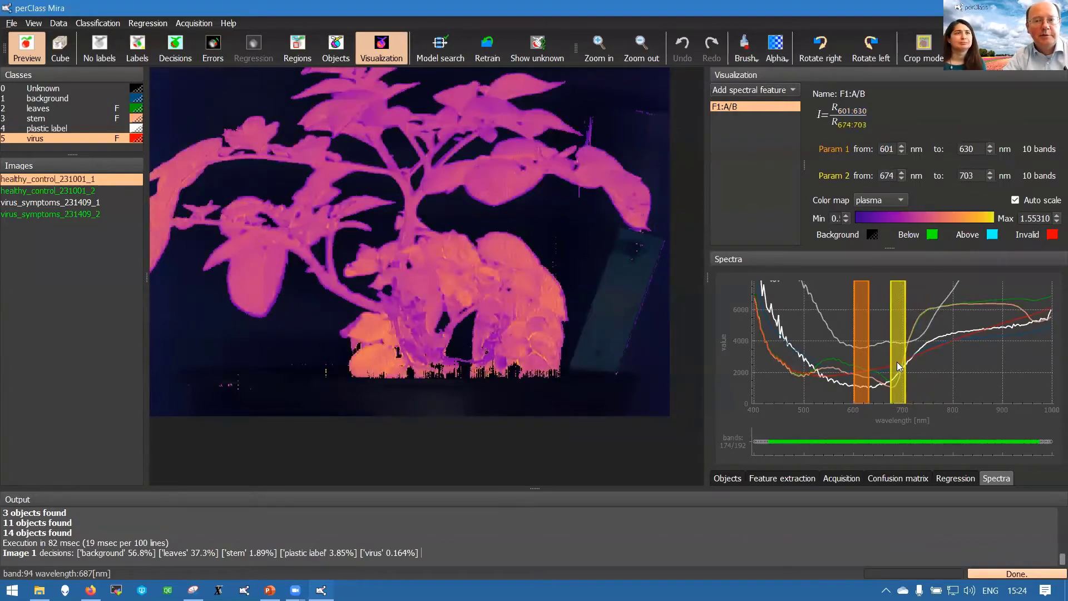
Add an (A-B)/(A+B) spectral feature and set its parameter 1 to 536–611 nm and parameter 2 to 717–746 nm.
{"action": "left_click", "coordinate": [779, 93]}
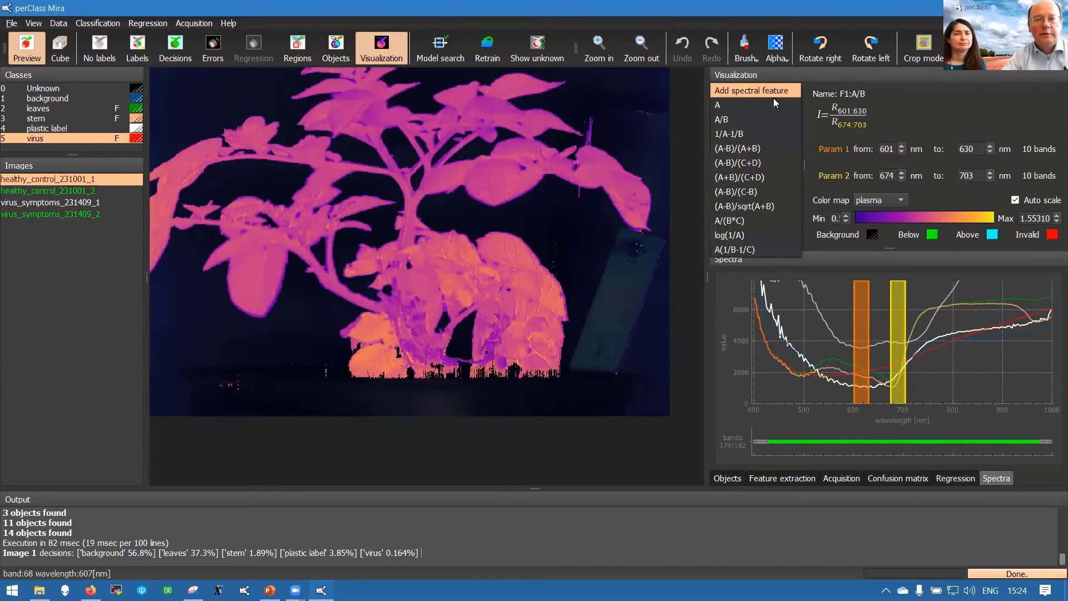
{"action": "left_click", "coordinate": [772, 151]}
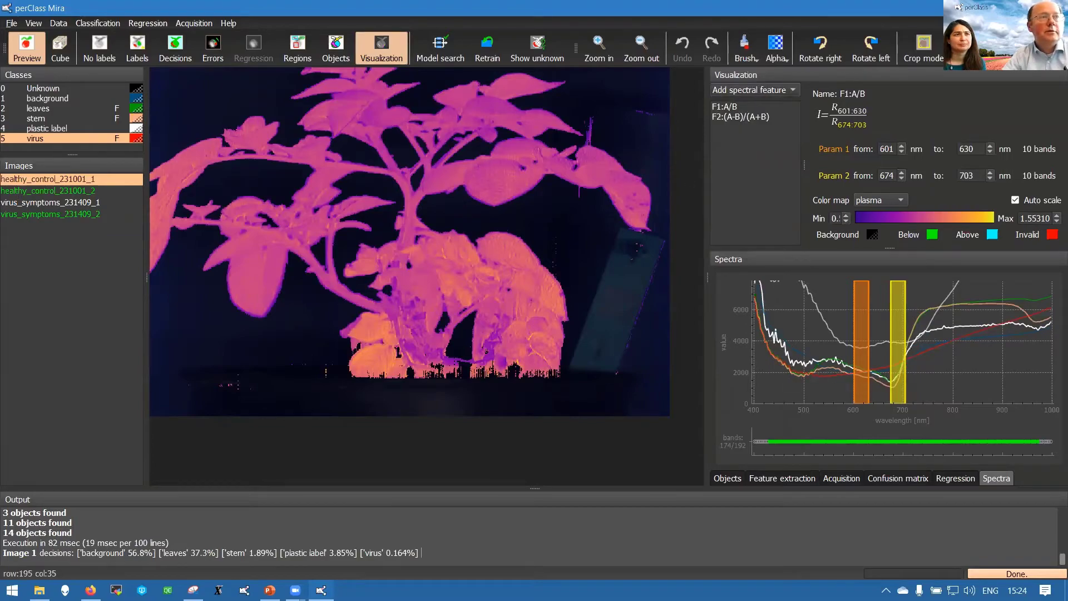
{"action": "left_click", "coordinate": [759, 118]}
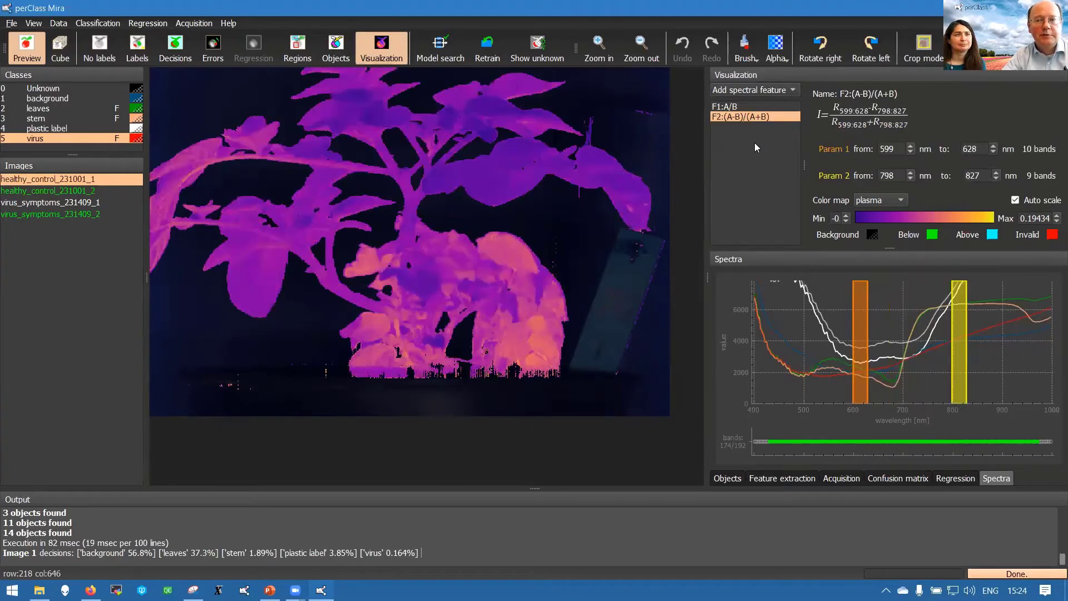
{"action": "left_click_drag", "start_coordinate": [959, 349], "coordinate": [846, 359]}
{"action": "left_click_drag", "start_coordinate": [923, 348], "coordinate": [927, 348]}
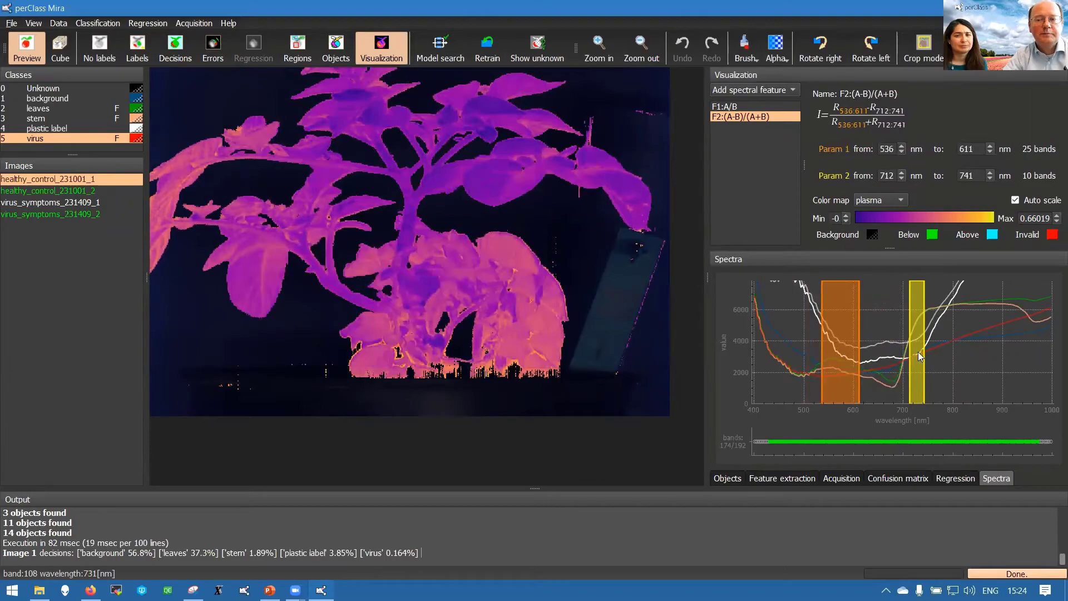
Add an (A-B)/(C+D) spectral feature with parameter 1 at 520–539 nm, parameter 2 at 627–649 nm and the gray color map.
{"action": "left_click", "coordinate": [748, 91]}
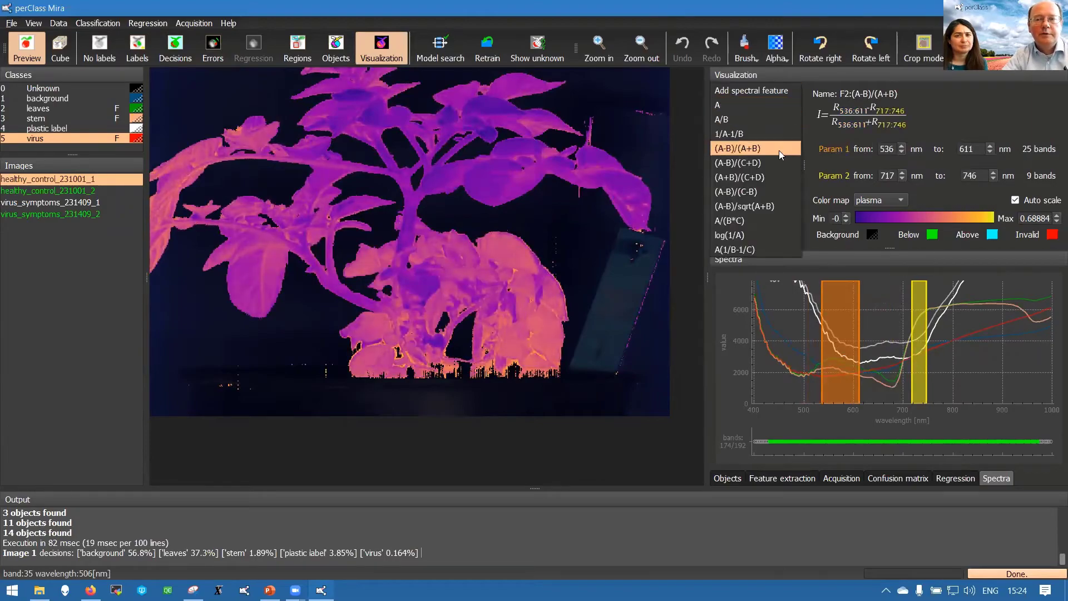
{"action": "left_click", "coordinate": [772, 163]}
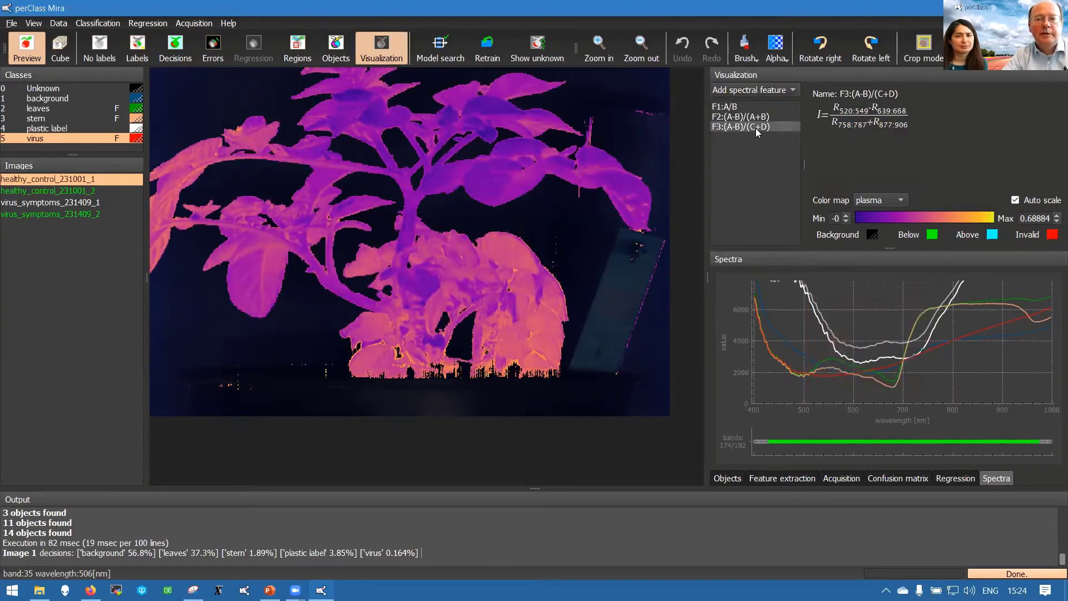
{"action": "mouse_move", "coordinate": [881, 367]}
{"action": "left_mouse_down"}
{"action": "mouse_move", "coordinate": [822, 365]}
{"action": "mouse_move", "coordinate": [870, 368]}
{"action": "left_mouse_up"}
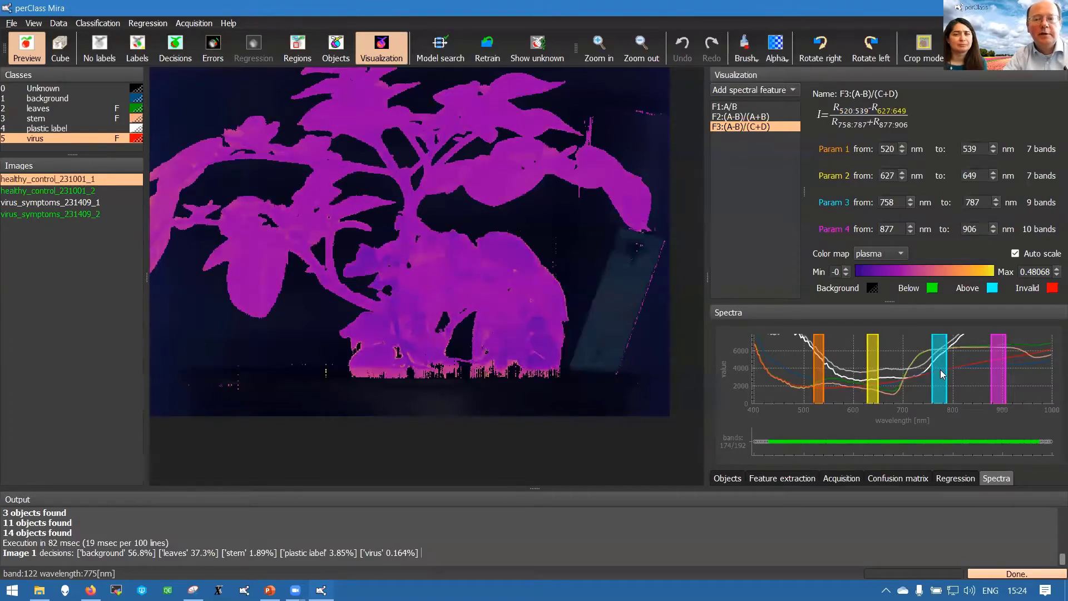
{"action": "left_click", "coordinate": [889, 253]}
{"action": "left_click", "coordinate": [886, 242]}
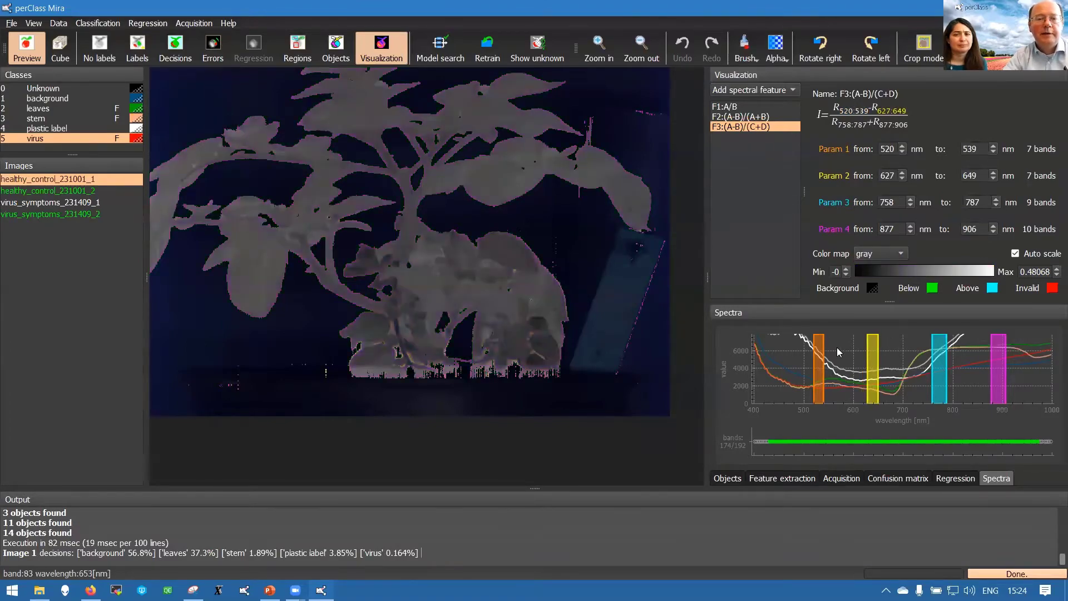
On virus_symptoms_231409_1, set the (A-B)/(C+D) feature's parameters 1–4 to 588–607, 671–692, 577–606 and 716–745 nm.
{"action": "left_click", "coordinate": [98, 202]}
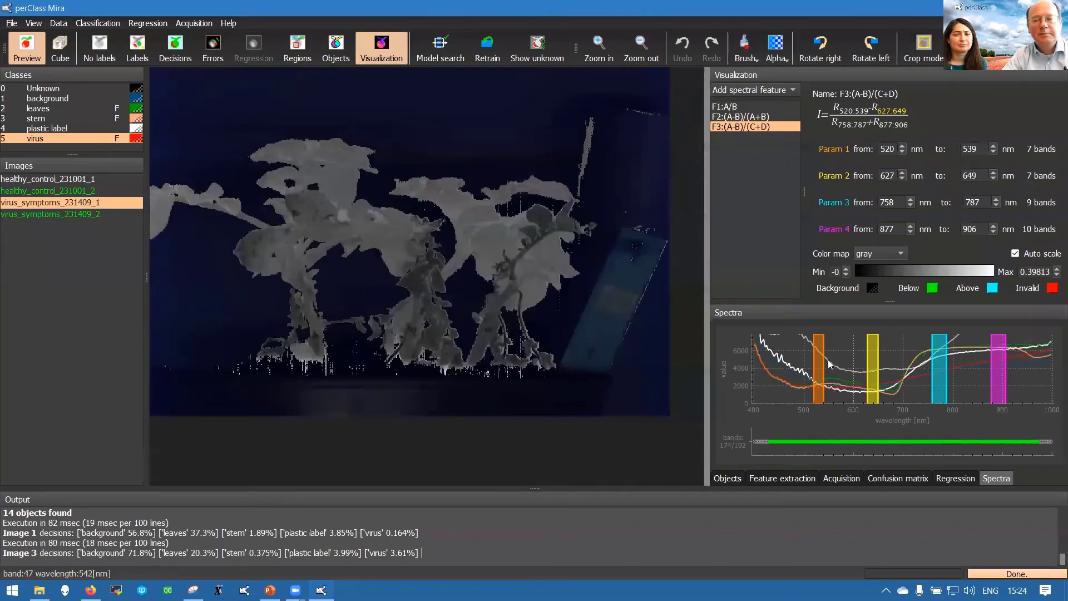
{"action": "left_click_drag", "start_coordinate": [938, 373], "coordinate": [898, 377]}
{"action": "left_click_drag", "start_coordinate": [824, 372], "coordinate": [841, 388]}
{"action": "left_click_drag", "start_coordinate": [1003, 387], "coordinate": [892, 382]}
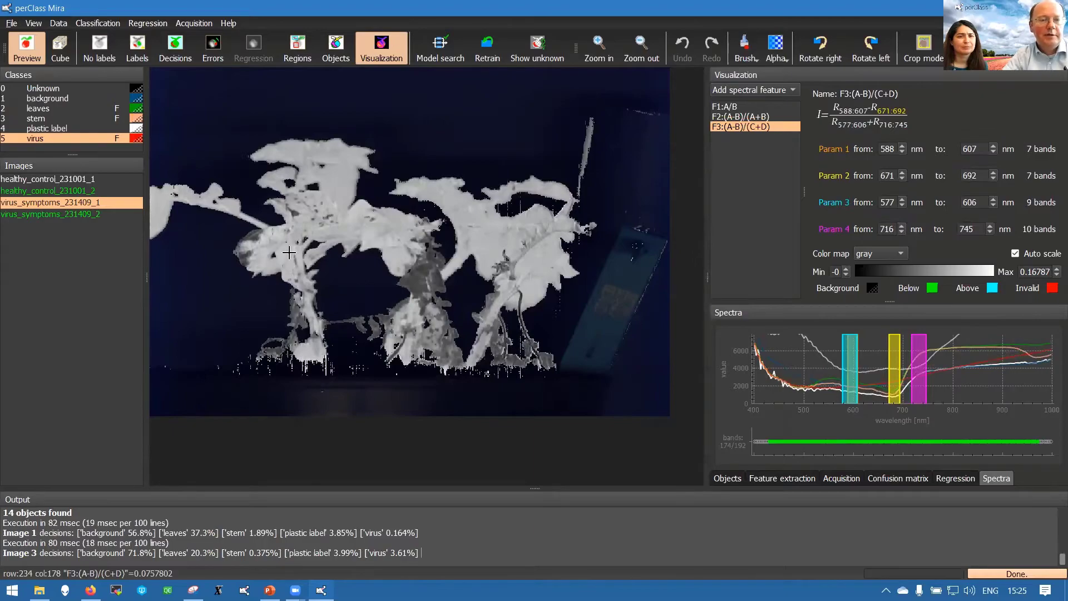
Compare the classifier decisions with the labels view around the symptomatic leaves of virus_symptoms_231409_1.
{"action": "scroll", "coordinate": [236, 311], "scroll_direction": "up", "scroll_amount": 2}
{"action": "scroll", "coordinate": [236, 310], "scroll_direction": "up", "scroll_amount": 2}
{"action": "left_click", "coordinate": [176, 47]}
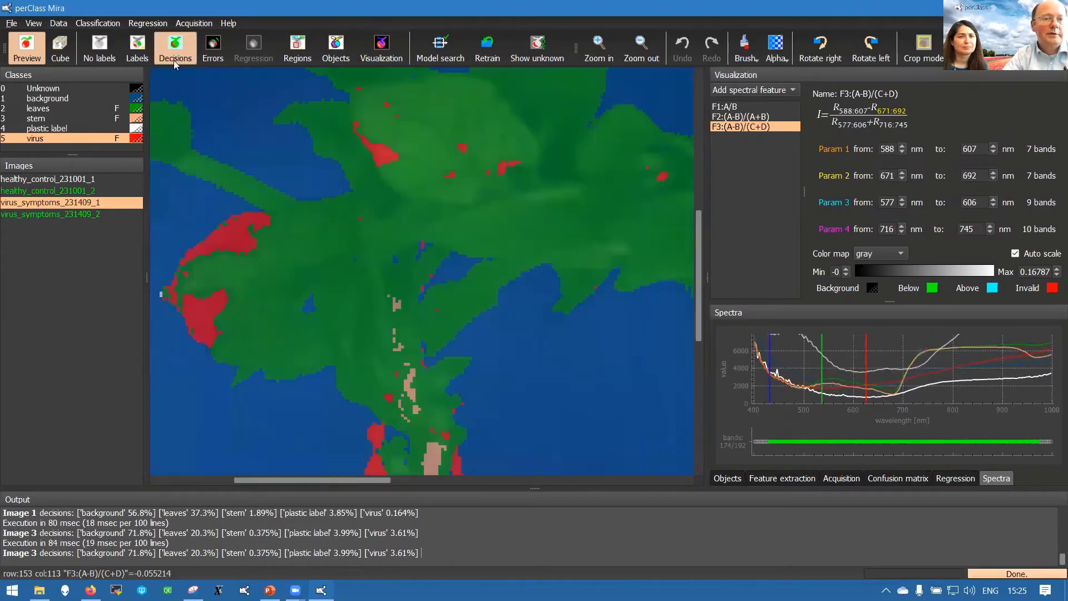
{"action": "left_click", "coordinate": [137, 47]}
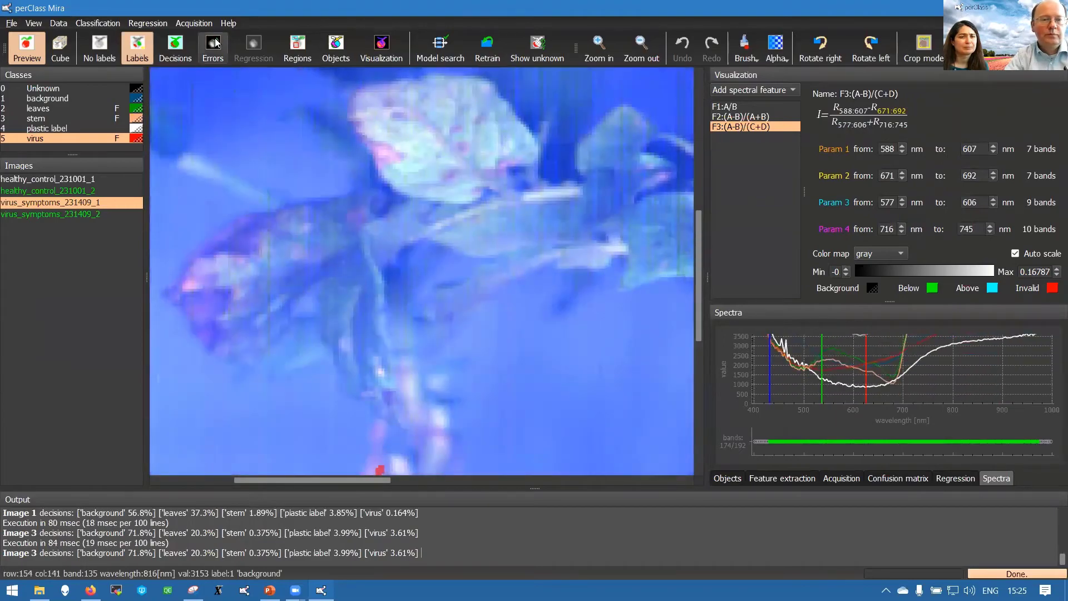
{"action": "left_click", "coordinate": [178, 54]}
{"action": "scroll", "coordinate": [390, 240], "scroll_direction": "down", "scroll_amount": 2}
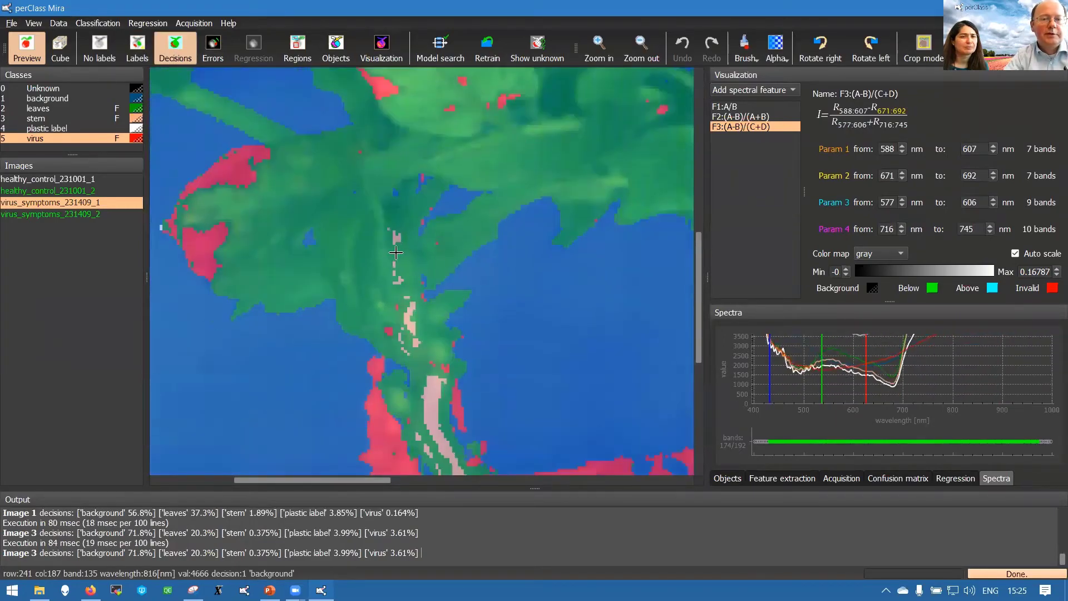
{"action": "scroll", "coordinate": [385, 239], "scroll_direction": "up", "scroll_amount": 1}
Return to the feature visualization and set parameter 1 of the (A-B)/(C+D) feature to 603–623 nm.
{"action": "scroll", "coordinate": [385, 239], "scroll_direction": "down", "scroll_amount": 3}
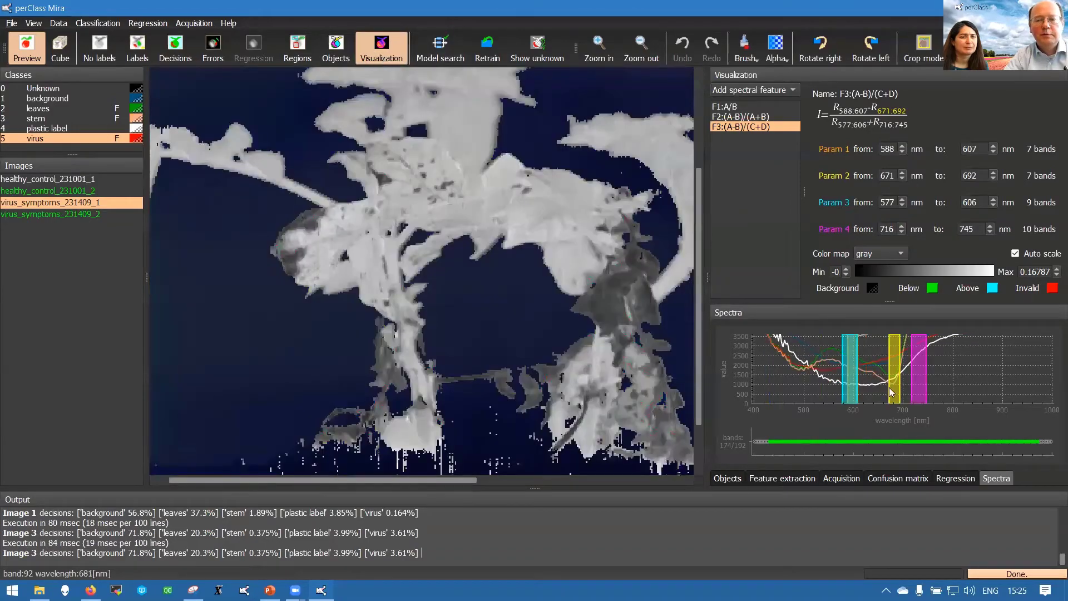
{"action": "left_click_drag", "start_coordinate": [852, 382], "coordinate": [859, 379]}
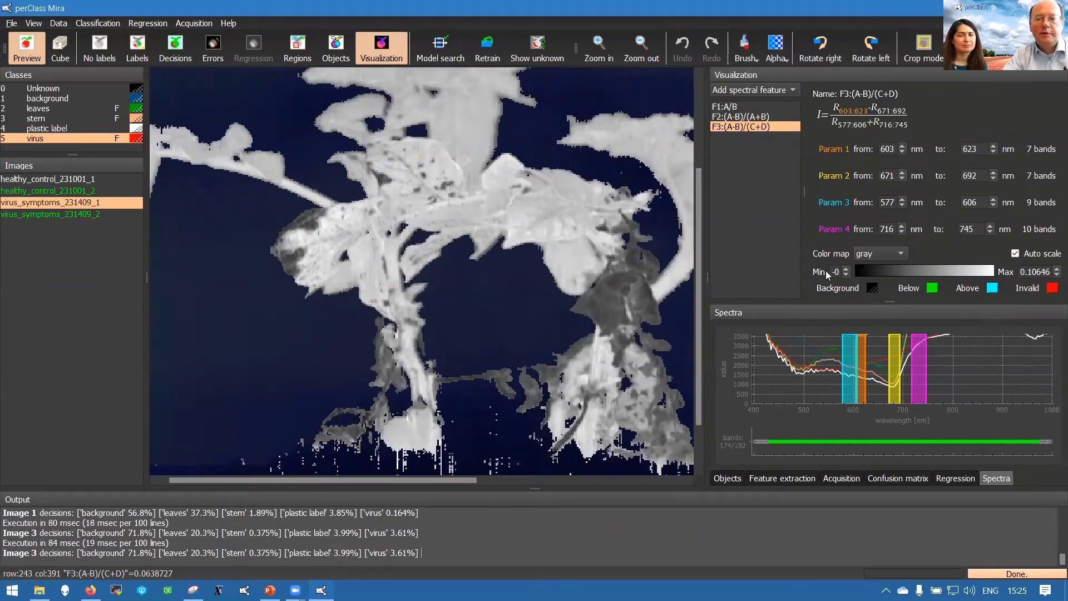
Widen the feature parameter area and compare the (A-B)/(C+D) visualization across the healthy control and virus symptoms scans.
{"action": "left_click_drag", "start_coordinate": [804, 267], "coordinate": [717, 272]}
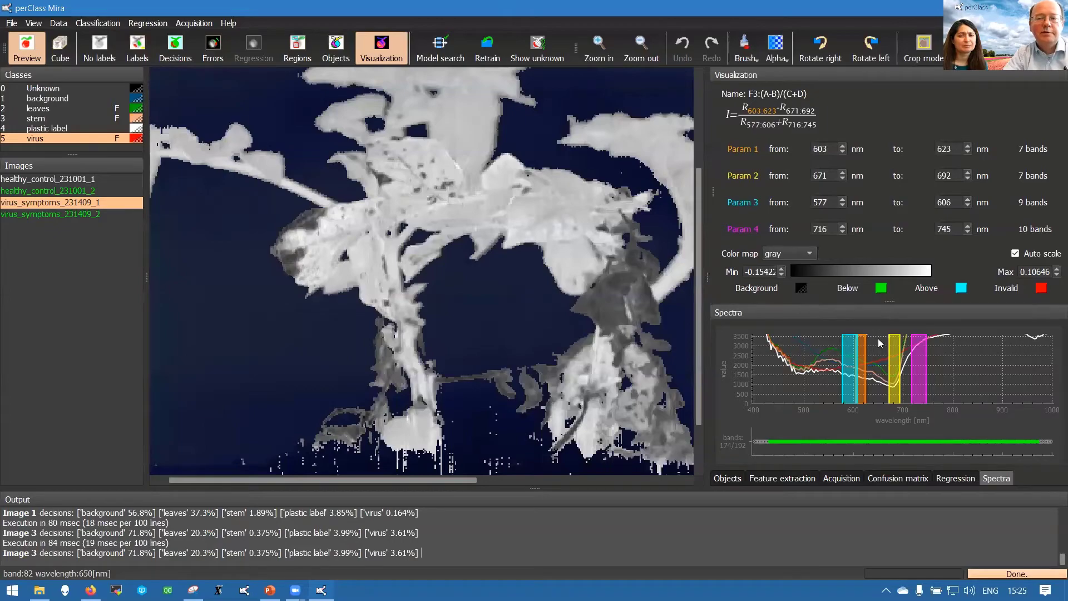
{"action": "left_click", "coordinate": [90, 179]}
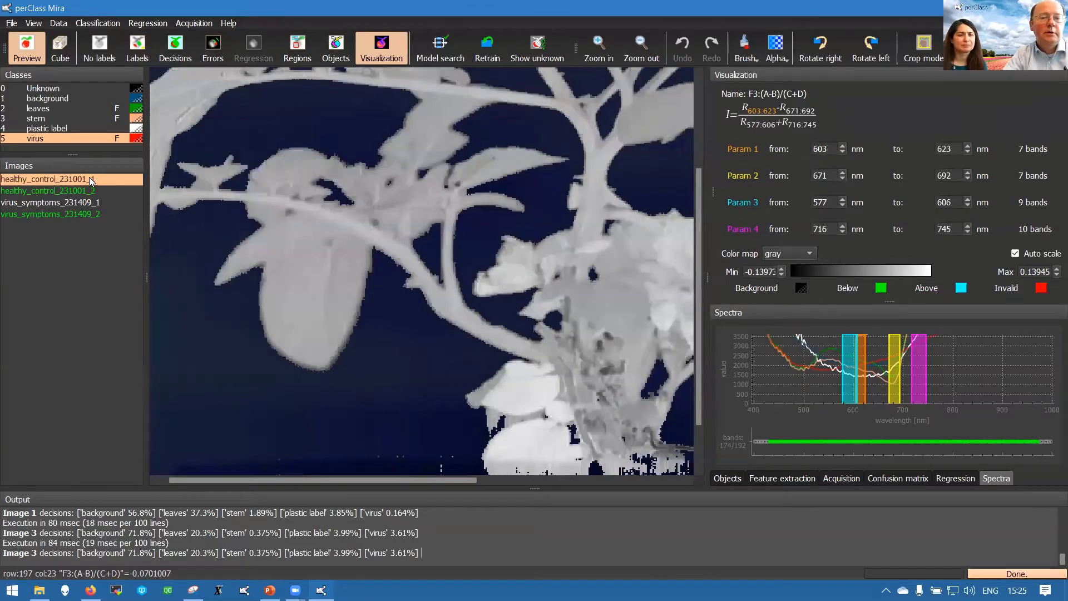
{"action": "left_click", "coordinate": [90, 201]}
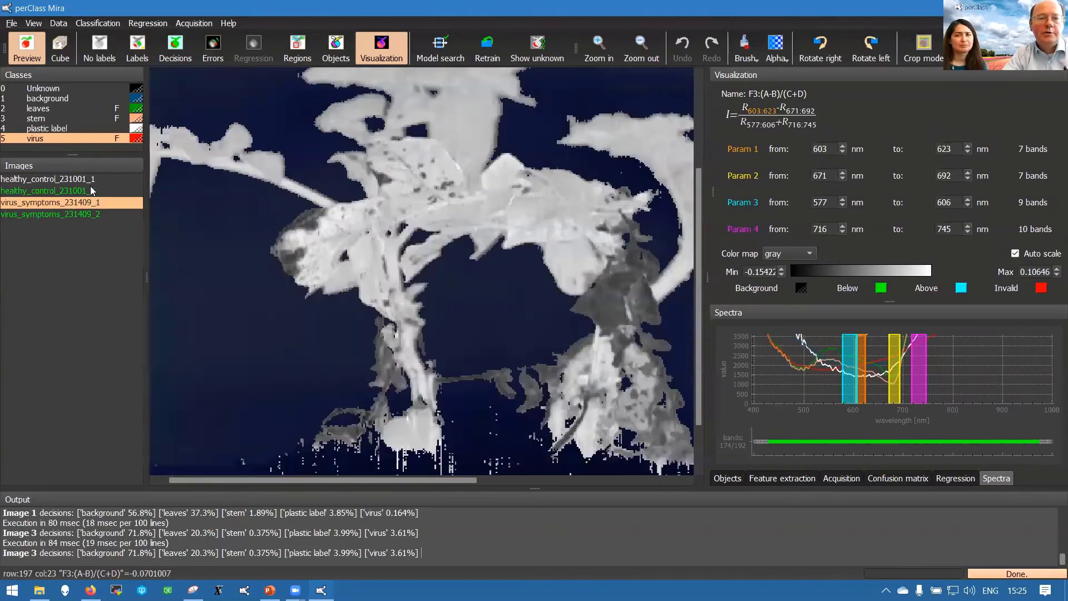
{"action": "left_click", "coordinate": [91, 191]}
{"action": "left_click", "coordinate": [93, 216]}
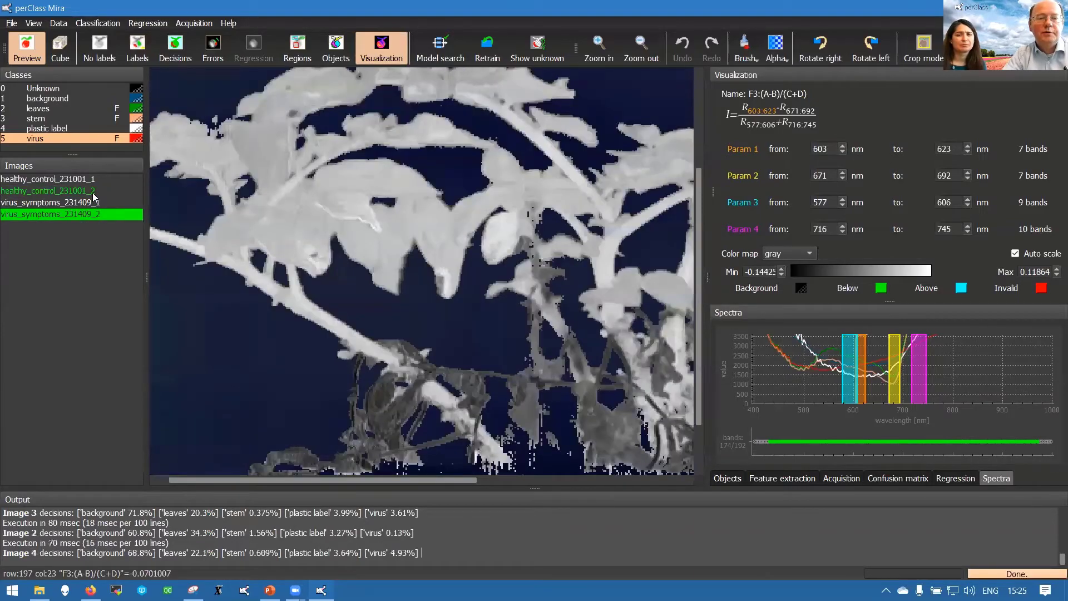
{"action": "left_click", "coordinate": [93, 194]}
{"action": "left_click", "coordinate": [97, 205]}
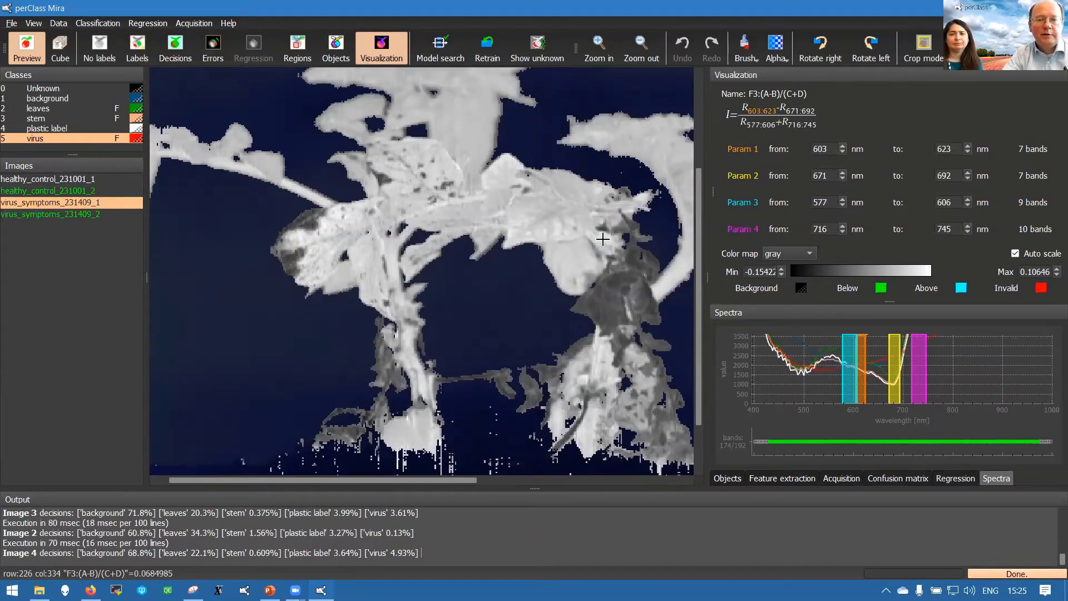
On virus_symptoms_231409_1, turn off auto scale for the (A-B)/(C+D) feature and lower its display maximum to 0.06596.
{"action": "scroll", "coordinate": [594, 237], "scroll_direction": "down", "scroll_amount": 2}
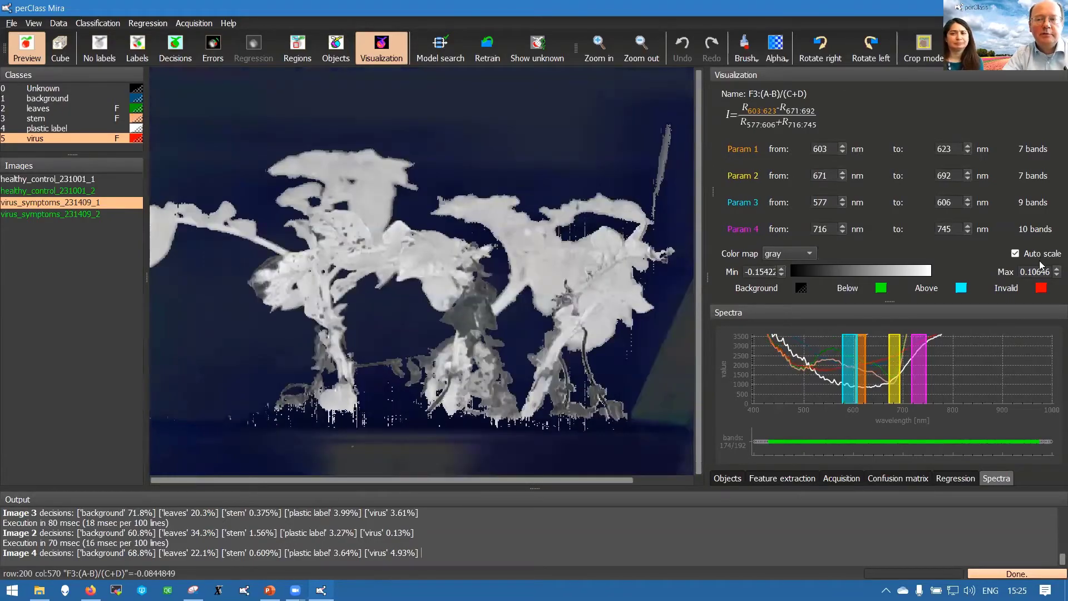
{"action": "scroll", "coordinate": [1033, 273], "scroll_direction": "up", "scroll_amount": 3}
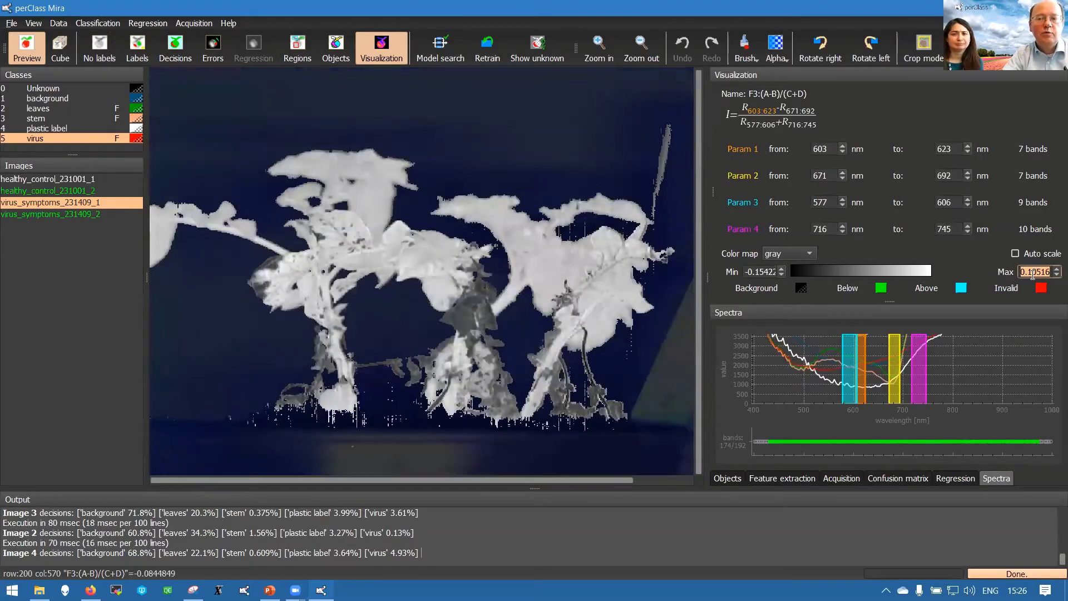
{"action": "scroll", "coordinate": [1033, 274], "scroll_direction": "down", "scroll_amount": 3}
{"action": "scroll", "coordinate": [1033, 274], "scroll_direction": "down", "scroll_amount": 3}
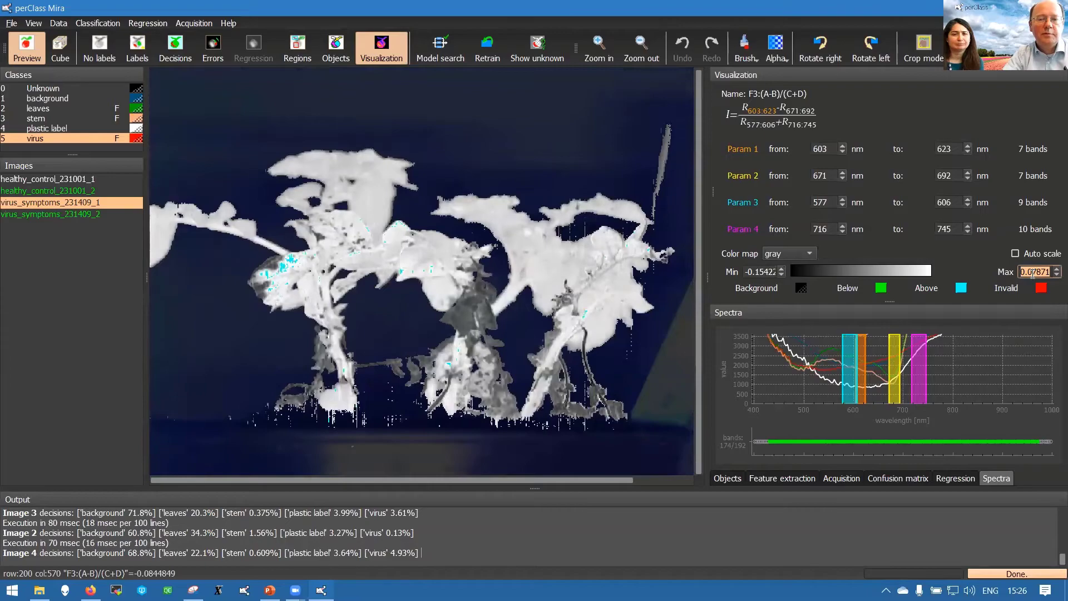
{"action": "scroll", "coordinate": [1033, 273], "scroll_direction": "down", "scroll_amount": 3}
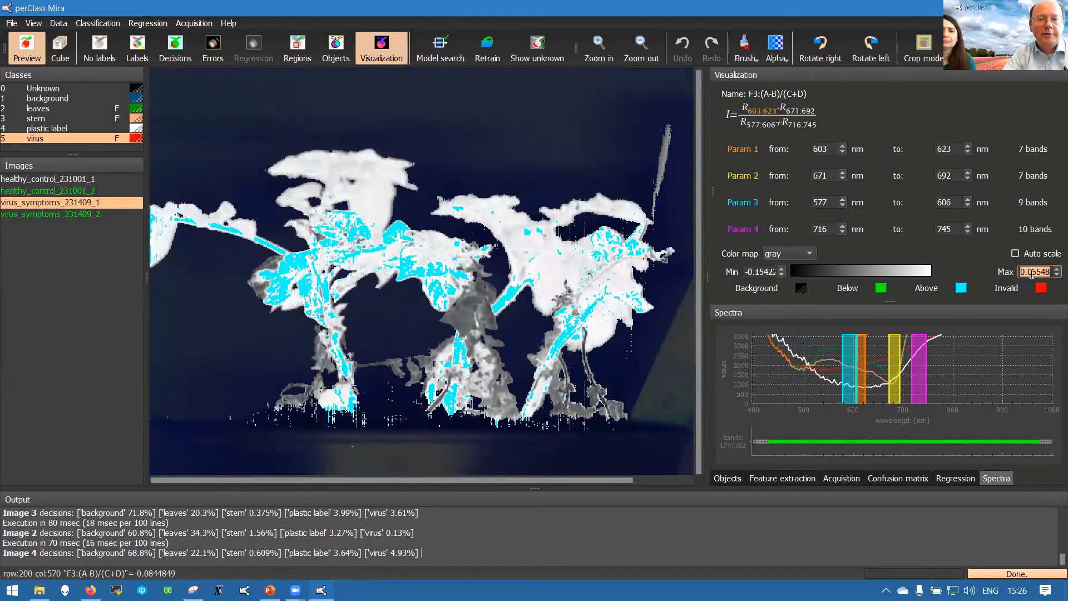
{"action": "scroll", "coordinate": [1033, 273], "scroll_direction": "up", "scroll_amount": 1}
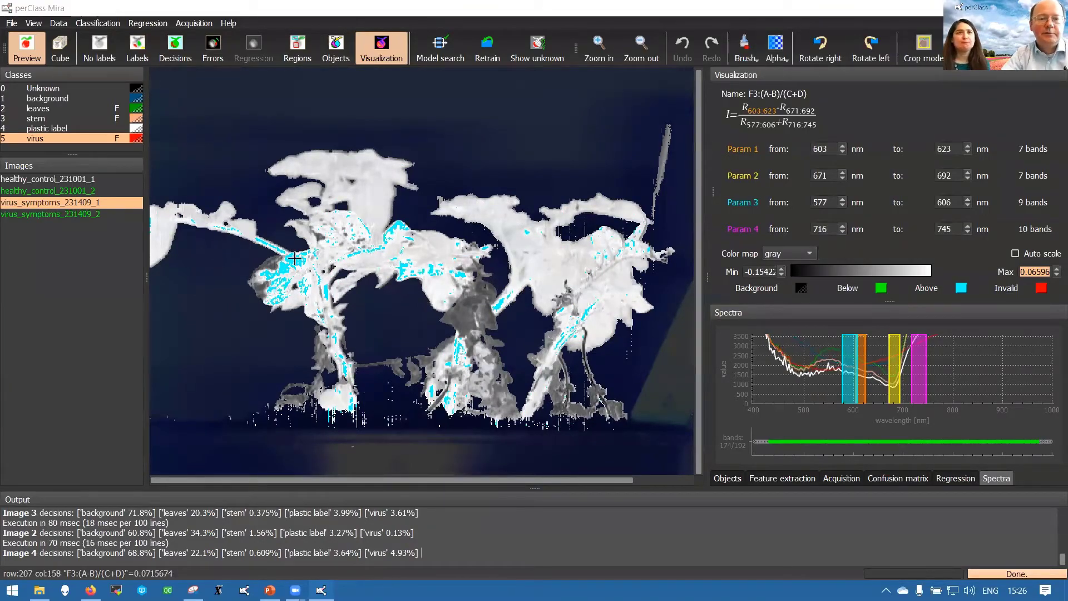
Change the highlight color for feature values above the maximum to pink.
{"action": "left_click", "coordinate": [959, 289]}
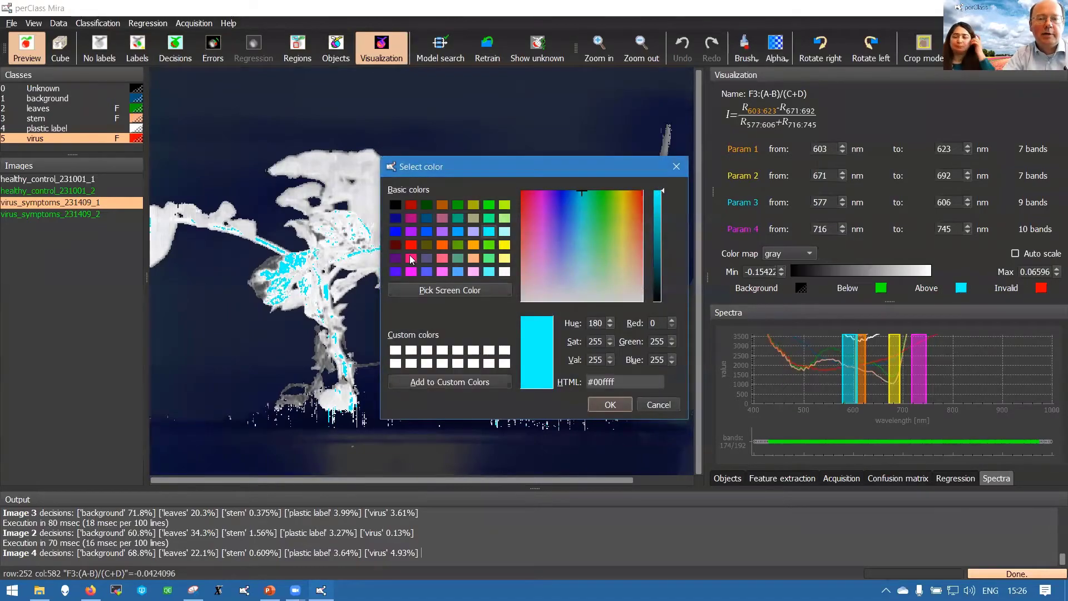
{"action": "left_click", "coordinate": [442, 271]}
{"action": "left_click", "coordinate": [604, 405]}
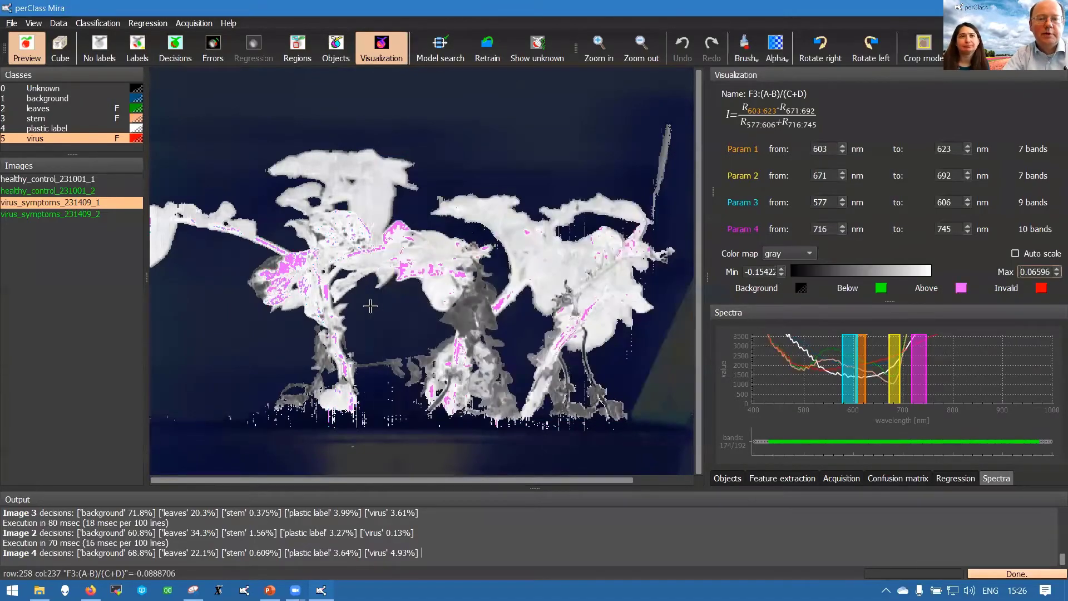
Set the (A-B)/(C+D) feature's display range to a minimum of about -0.0938 and a maximum of 0.09944.
{"action": "scroll", "coordinate": [761, 274], "scroll_direction": "up", "scroll_amount": 5}
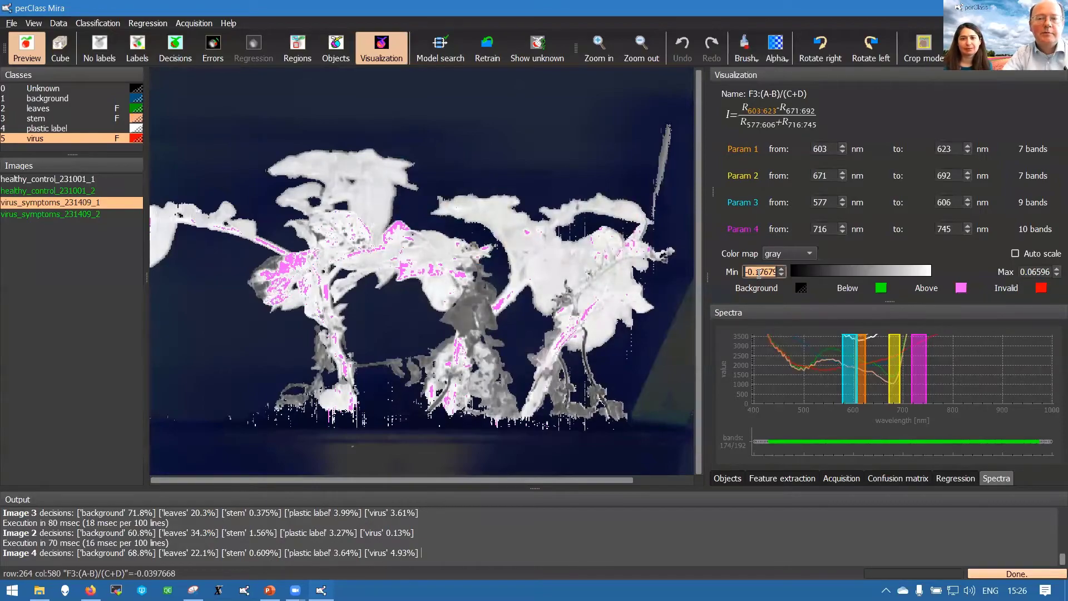
{"action": "scroll", "coordinate": [759, 273], "scroll_direction": "up", "scroll_amount": 2}
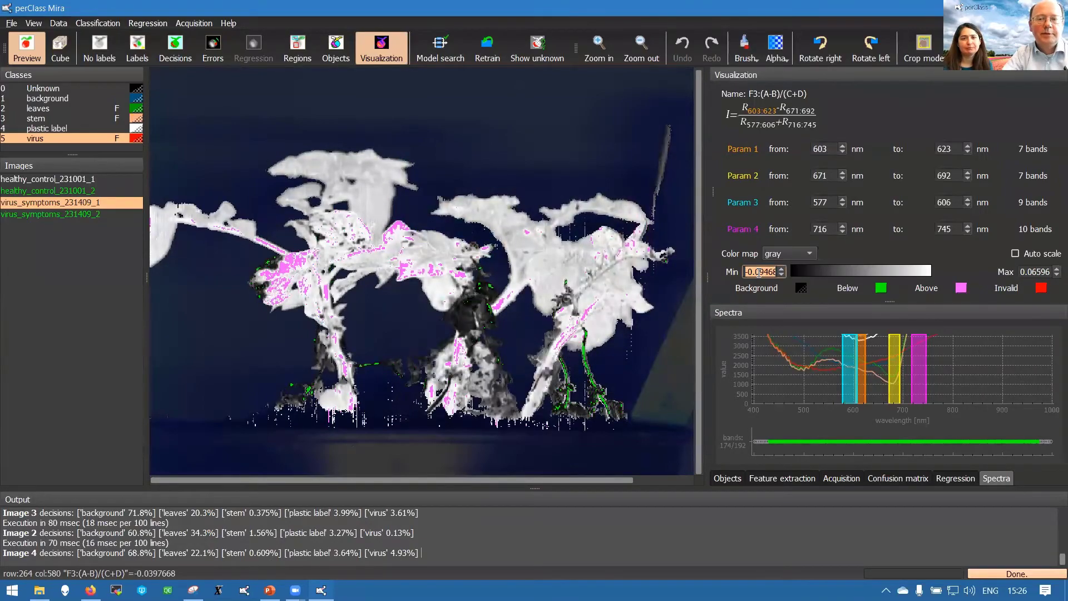
{"action": "scroll", "coordinate": [760, 273], "scroll_direction": "down", "scroll_amount": 2}
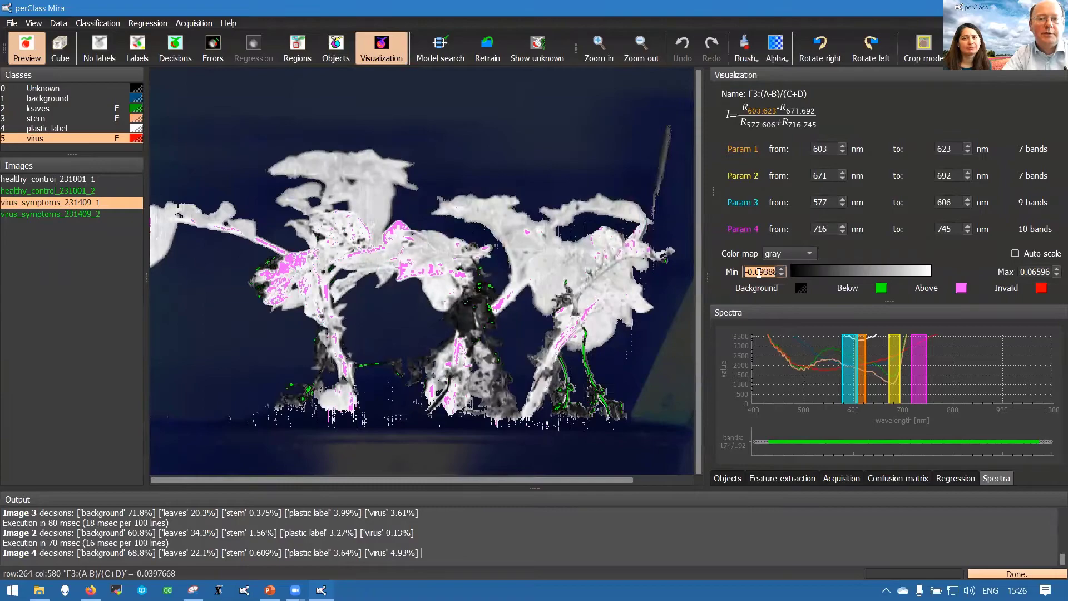
{"action": "scroll", "coordinate": [1029, 271], "scroll_direction": "up", "scroll_amount": 4}
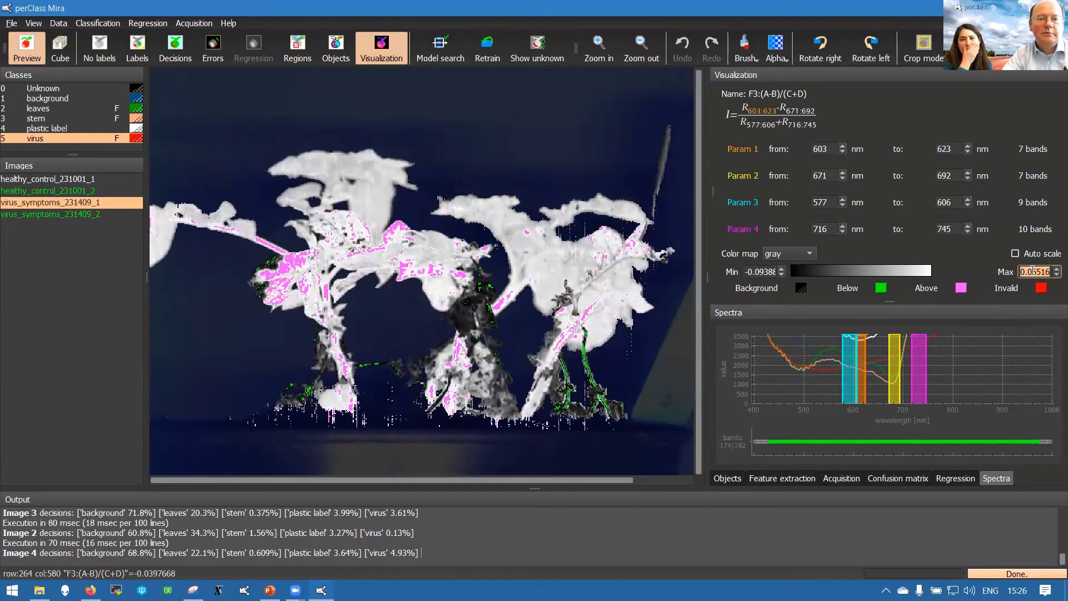
{"action": "scroll", "coordinate": [1032, 271], "scroll_direction": "up", "scroll_amount": 1}
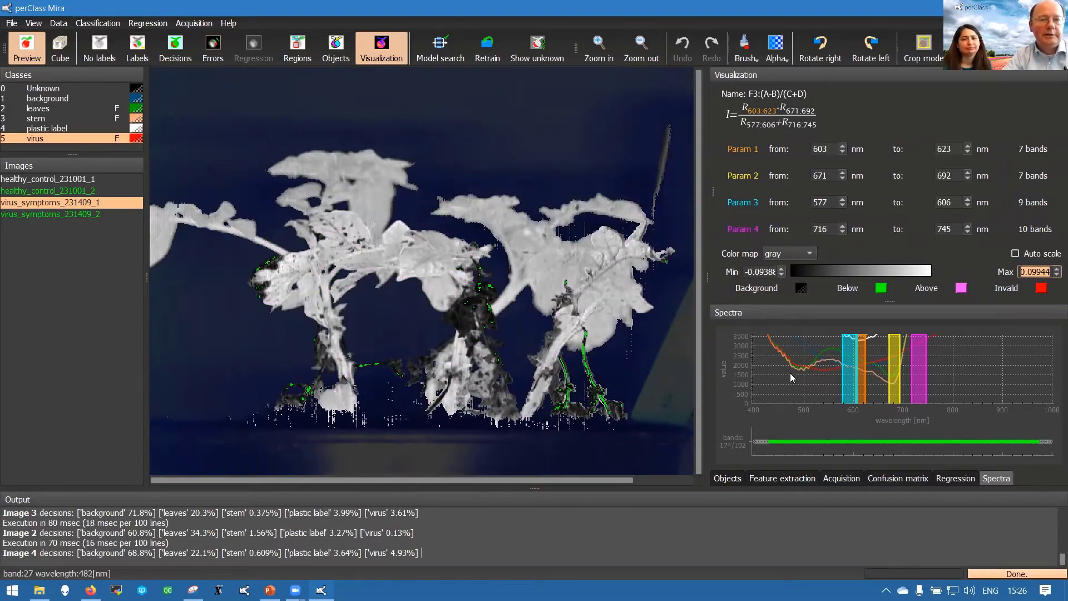
On healthy_control_231001_1, raise the feature's display maximum to 0.11926 and check the other three scans with that scale.
{"action": "left_click", "coordinate": [98, 179]}
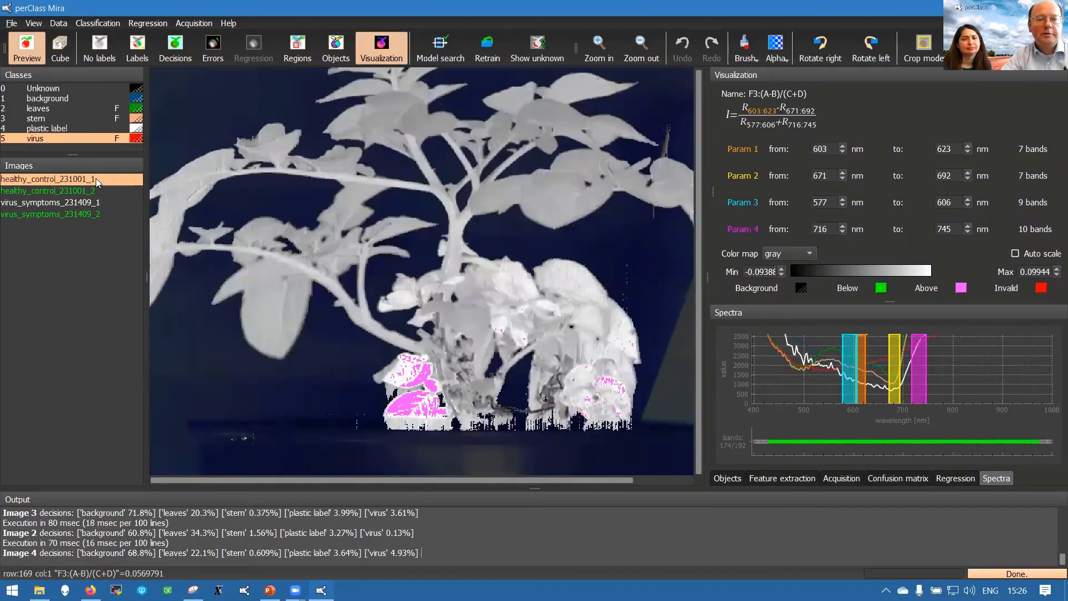
{"action": "scroll", "coordinate": [1032, 271], "scroll_direction": "up", "scroll_amount": 2}
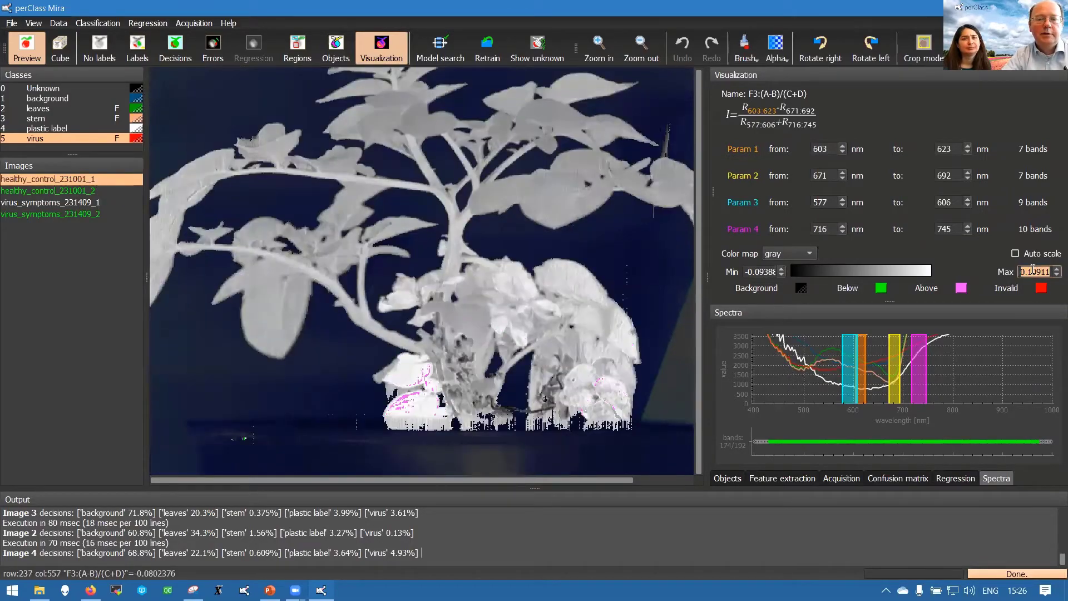
{"action": "left_click", "coordinate": [99, 192]}
{"action": "left_click", "coordinate": [99, 203]}
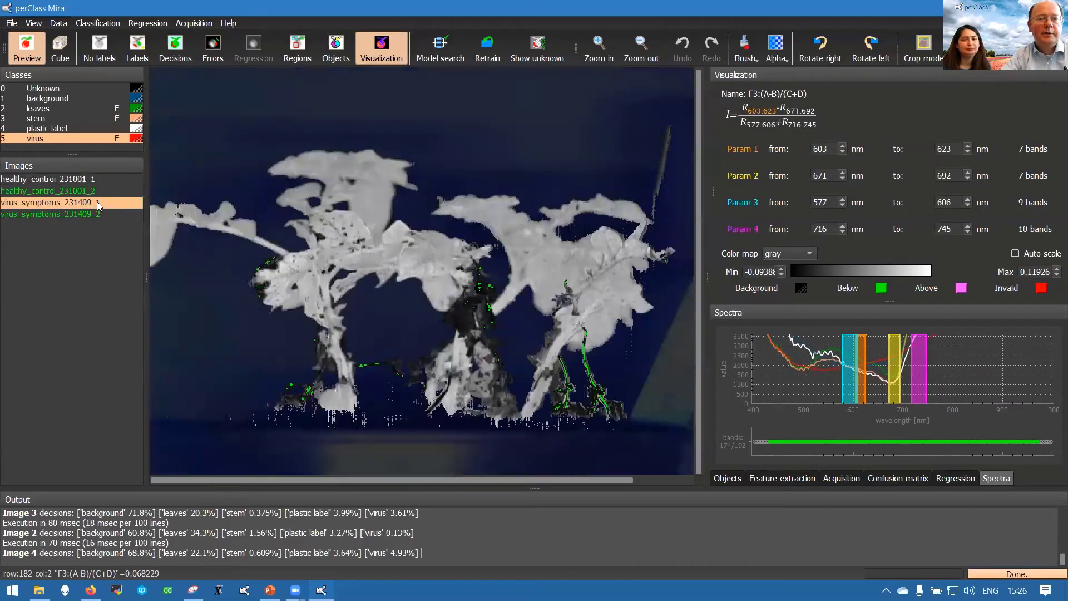
{"action": "left_click", "coordinate": [96, 213]}
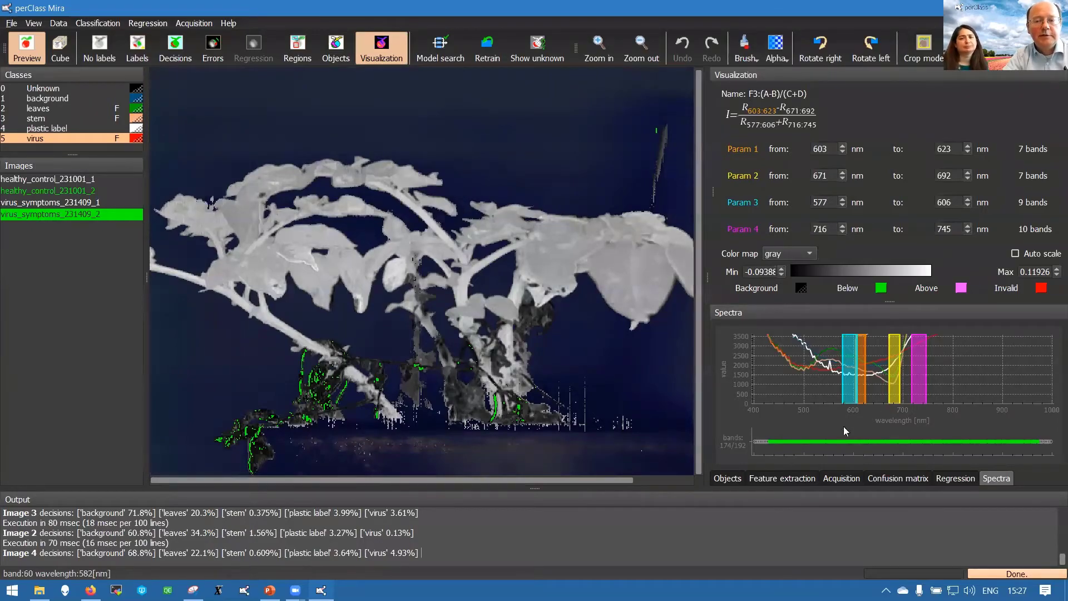
Review the location options available in the feature extraction definition, keeping Computed by object segmentation.
{"action": "left_click", "coordinate": [798, 478]}
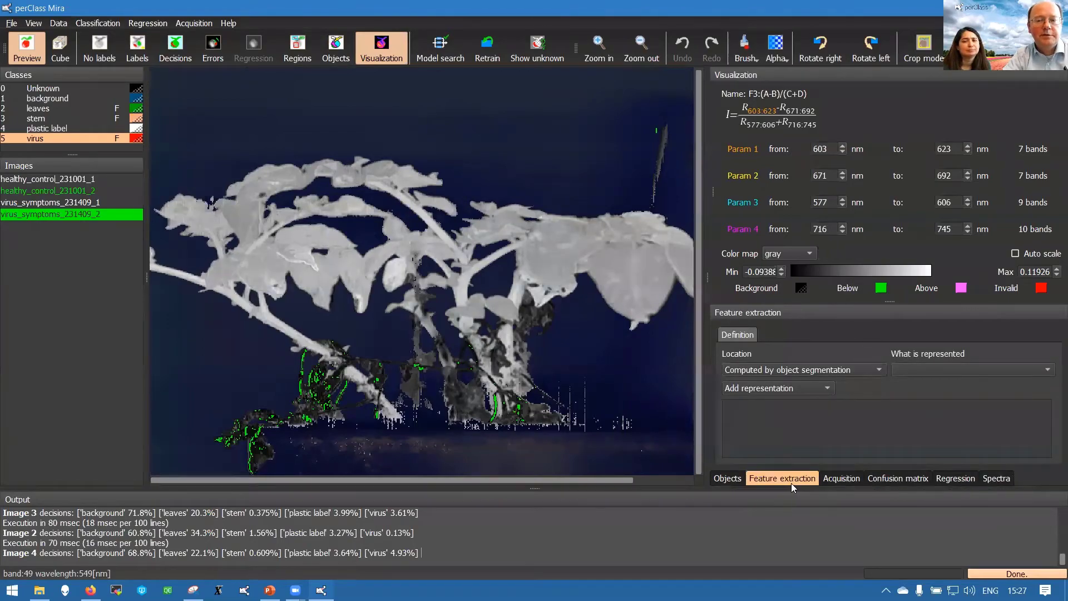
{"action": "left_click", "coordinate": [843, 373]}
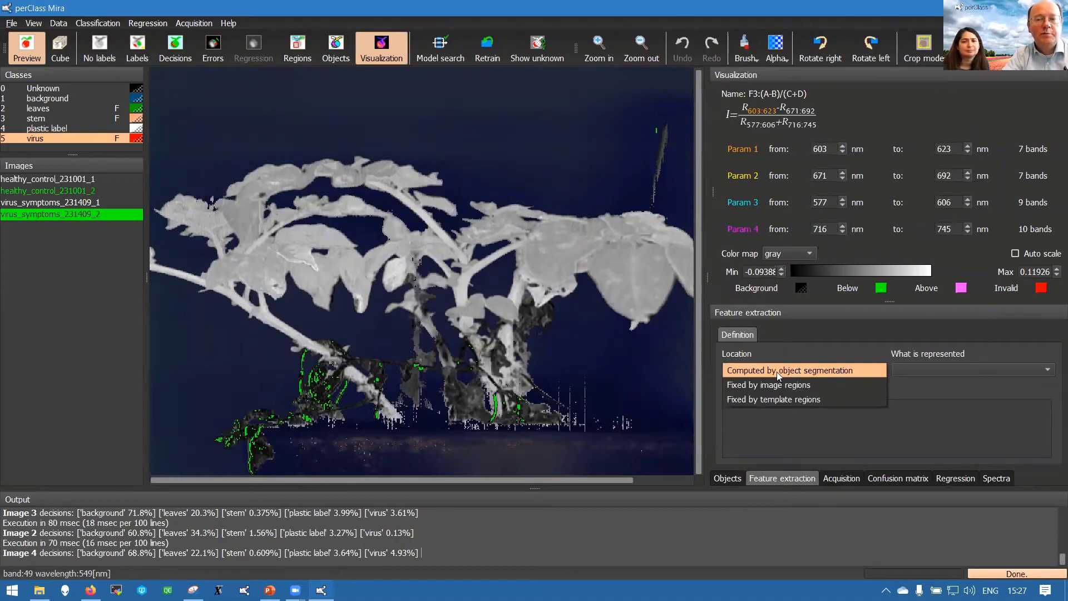
{"action": "left_click", "coordinate": [843, 370]}
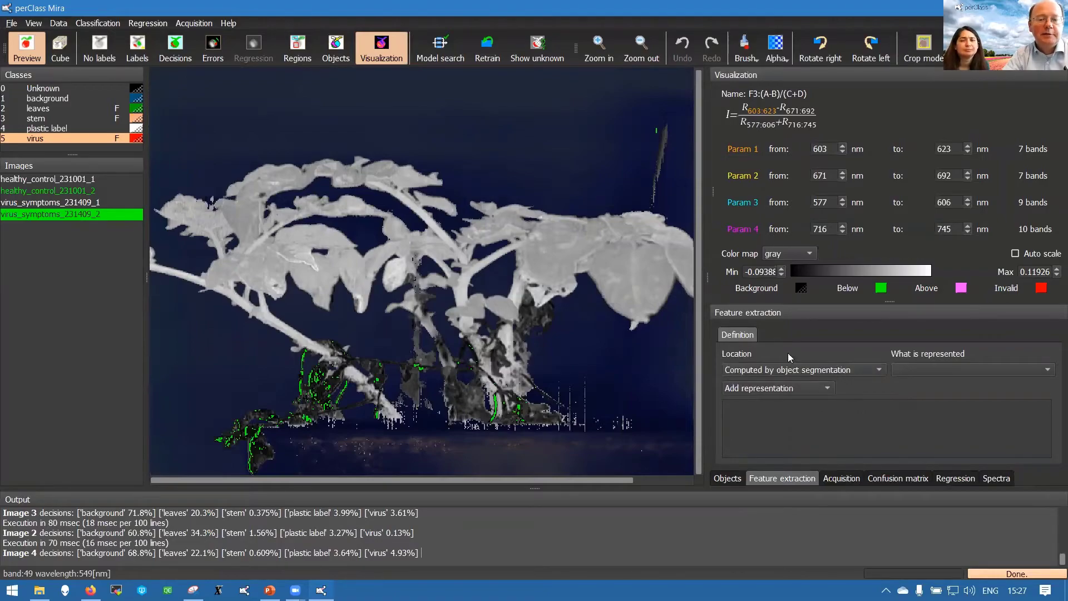
Draw a leaves-class region of about 633 × 418 pixels around the plant on virus_symptoms_231409_2 and show the spectra plot.
{"action": "scroll", "coordinate": [606, 366], "scroll_direction": "down", "scroll_amount": 1}
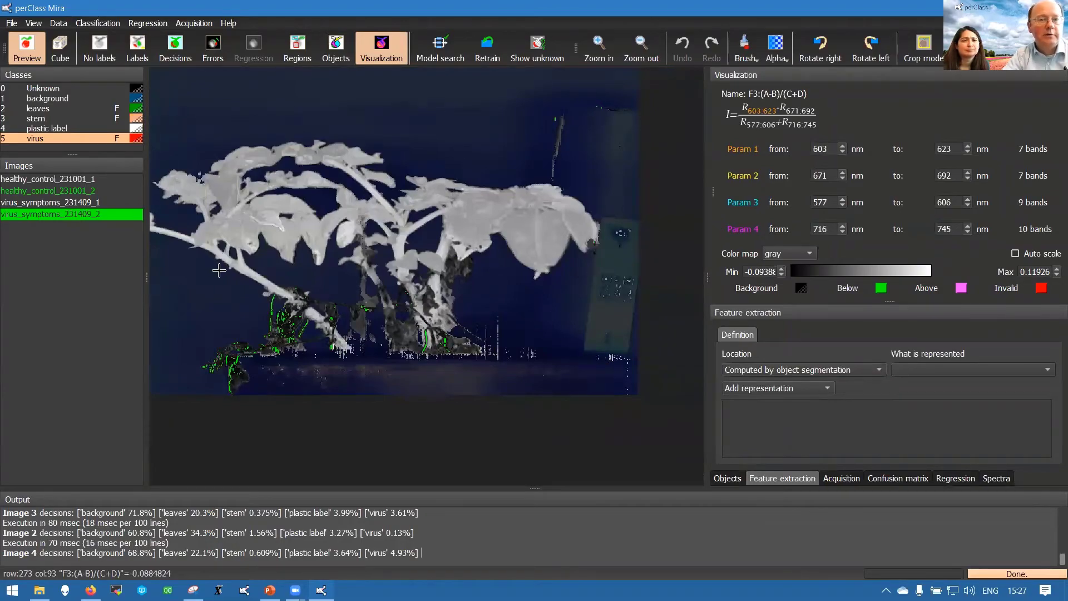
{"action": "left_click", "coordinate": [298, 55]}
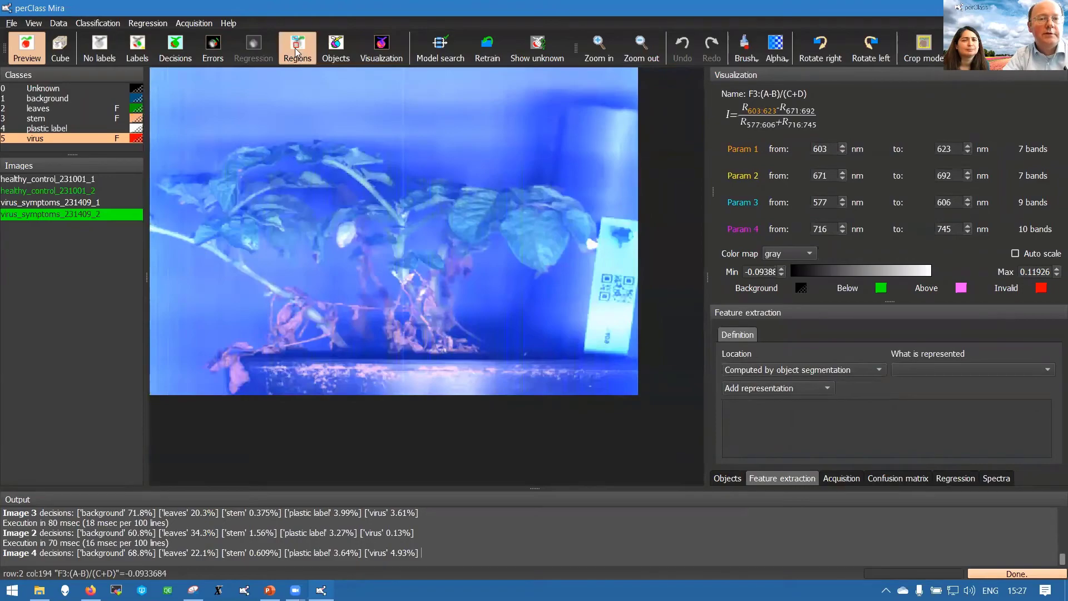
{"action": "left_click", "coordinate": [102, 109]}
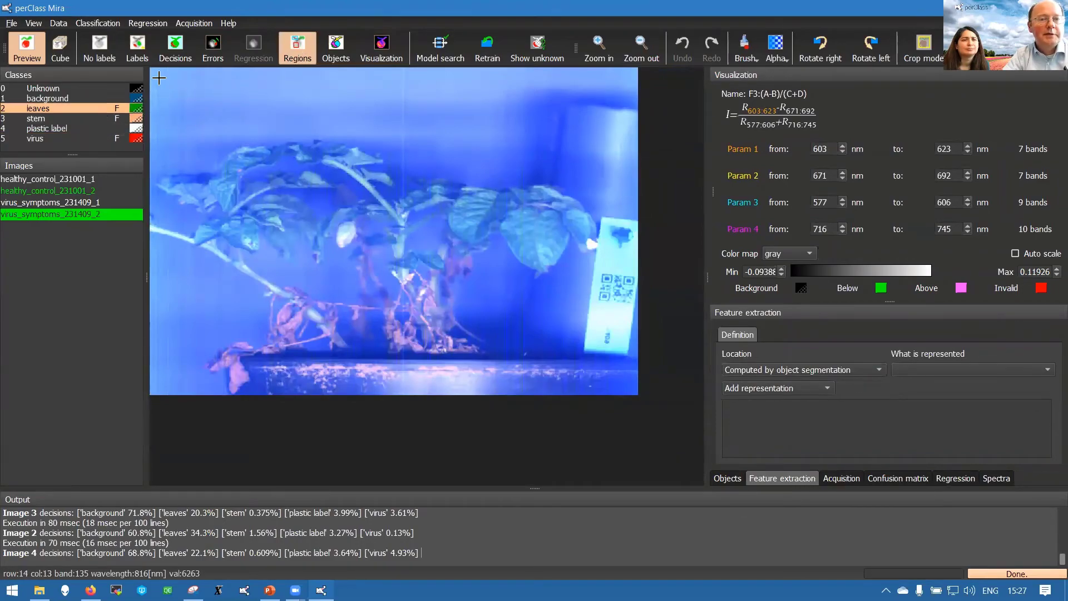
{"action": "left_click_drag", "start_coordinate": [159, 78], "coordinate": [620, 382]}
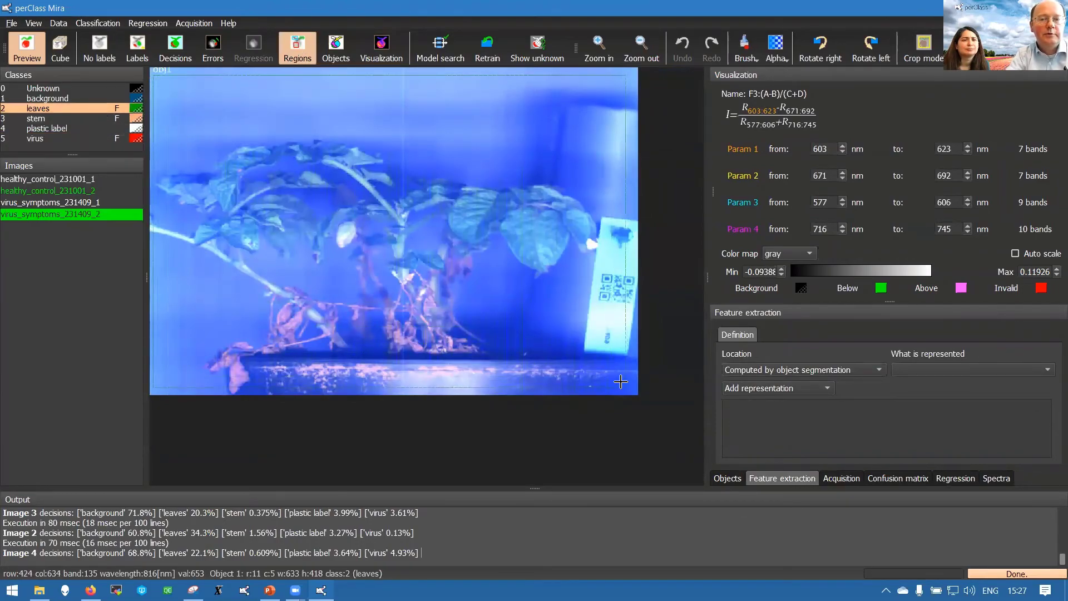
{"action": "left_click", "coordinate": [996, 479]}
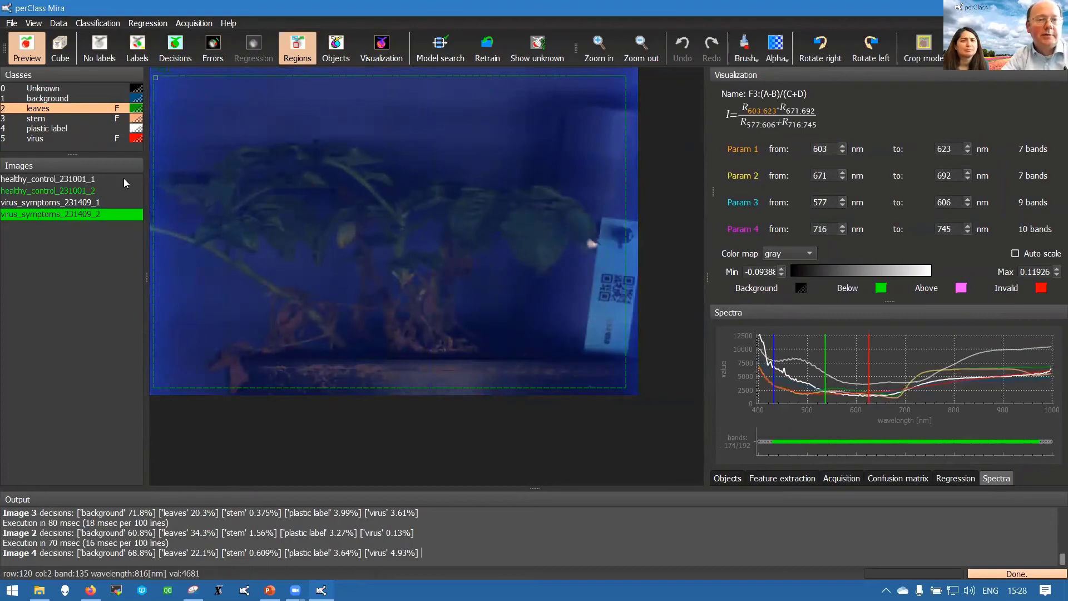
Draw a leaves region over nearly the whole image on virus_symptoms_231409_1, healthy_control_231001_2 and healthy_control_231001_1.
{"action": "left_click", "coordinate": [104, 203]}
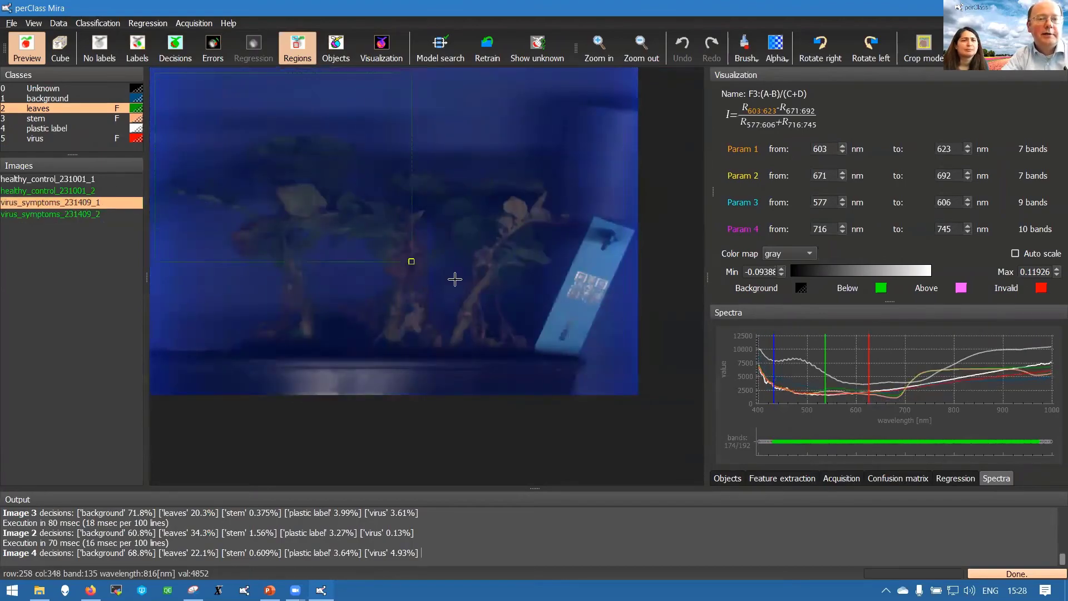
{"action": "left_click", "coordinate": [119, 192]}
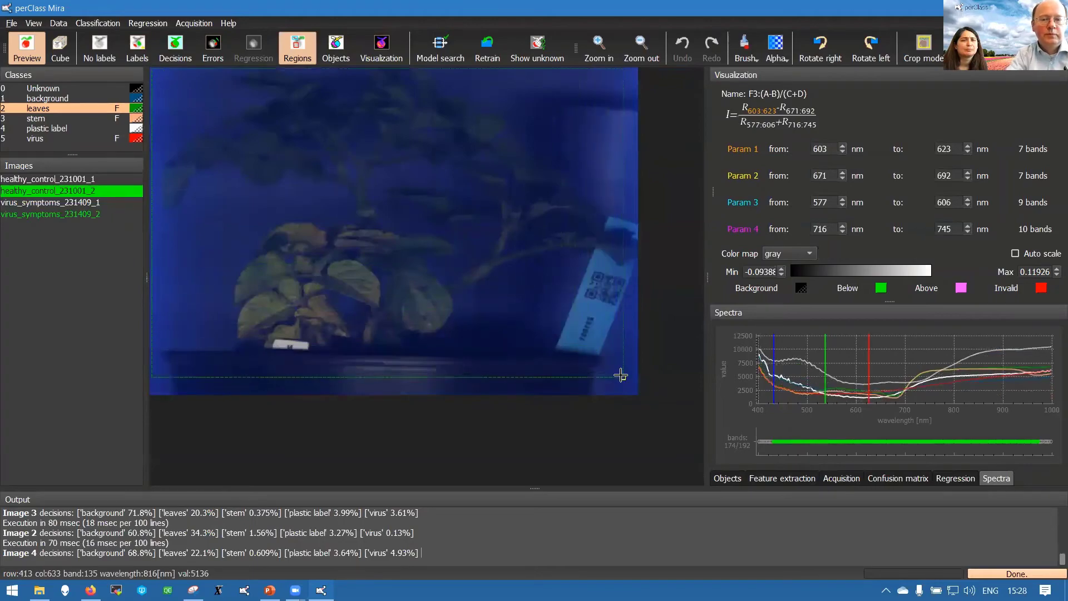
{"action": "left_click", "coordinate": [67, 178]}
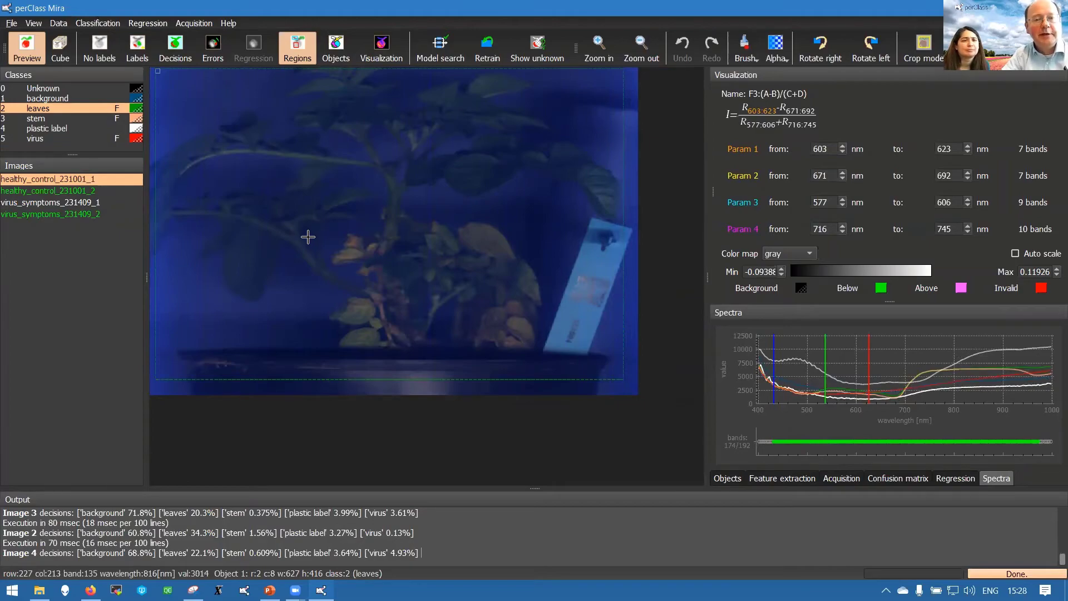
Set the feature extraction location to Fixed by image regions.
{"action": "left_click", "coordinate": [797, 484]}
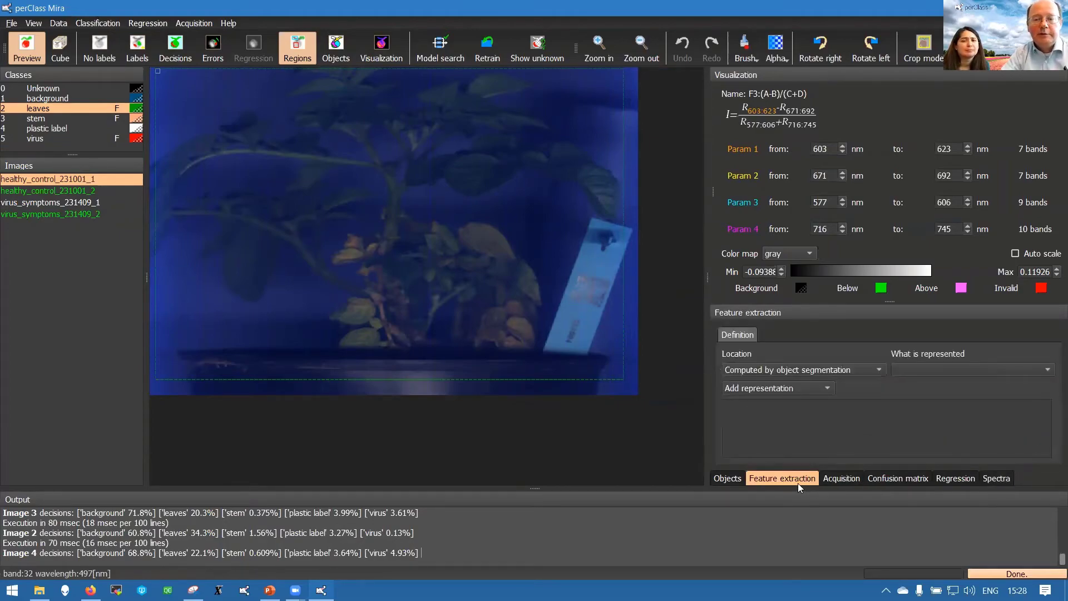
{"action": "left_click", "coordinate": [787, 371]}
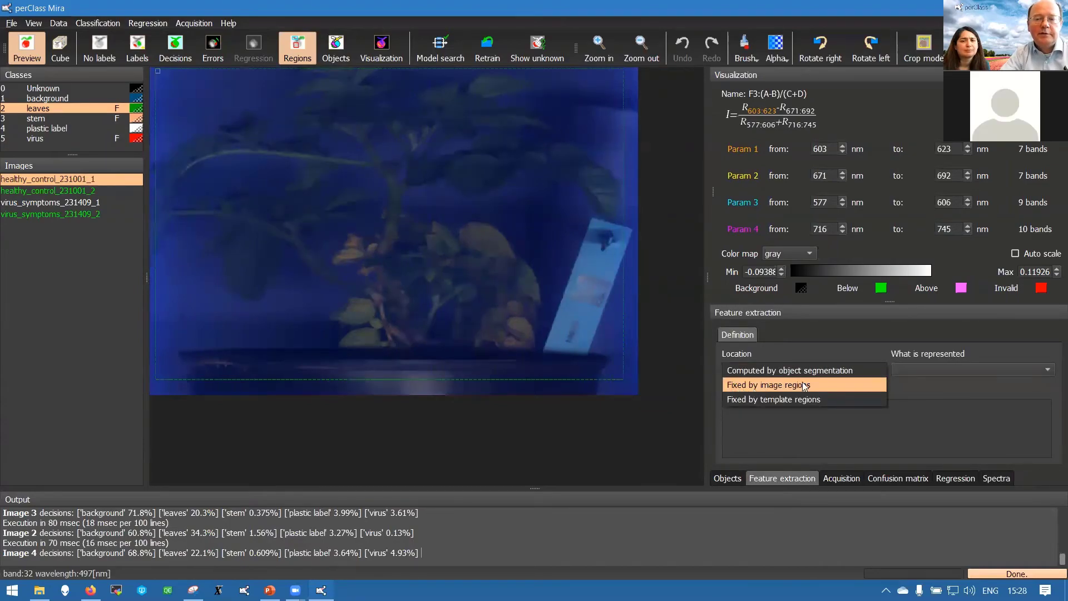
{"action": "left_click", "coordinate": [767, 386]}
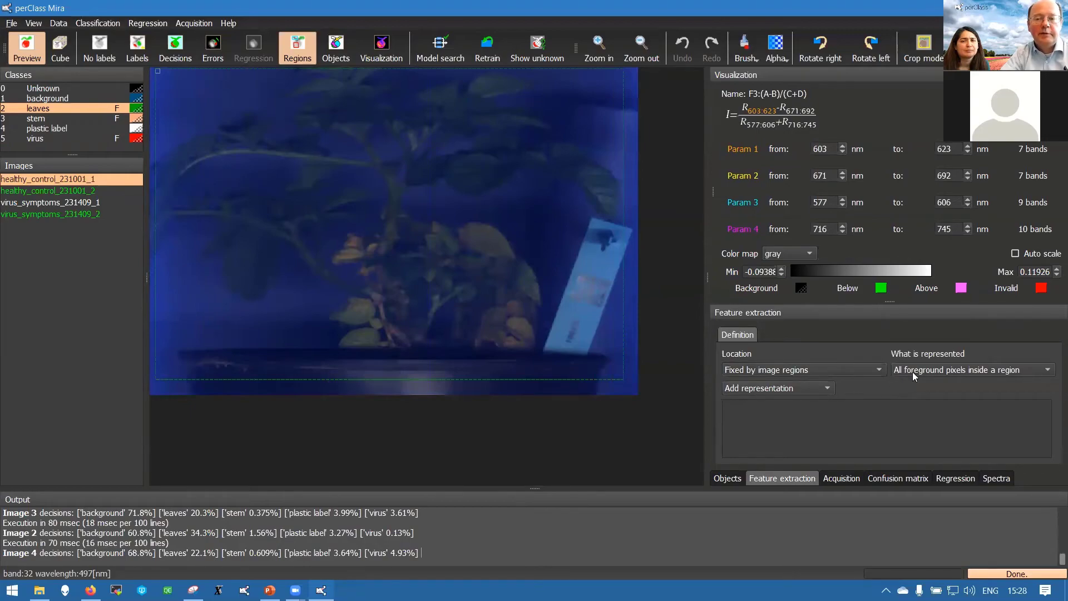
Show the decisions on healthy_control_231001_1, widen the spectral feature list, and add a Spectral feature histogram representation for F3:(A-B)/(C+D).
{"action": "left_click", "coordinate": [175, 47]}
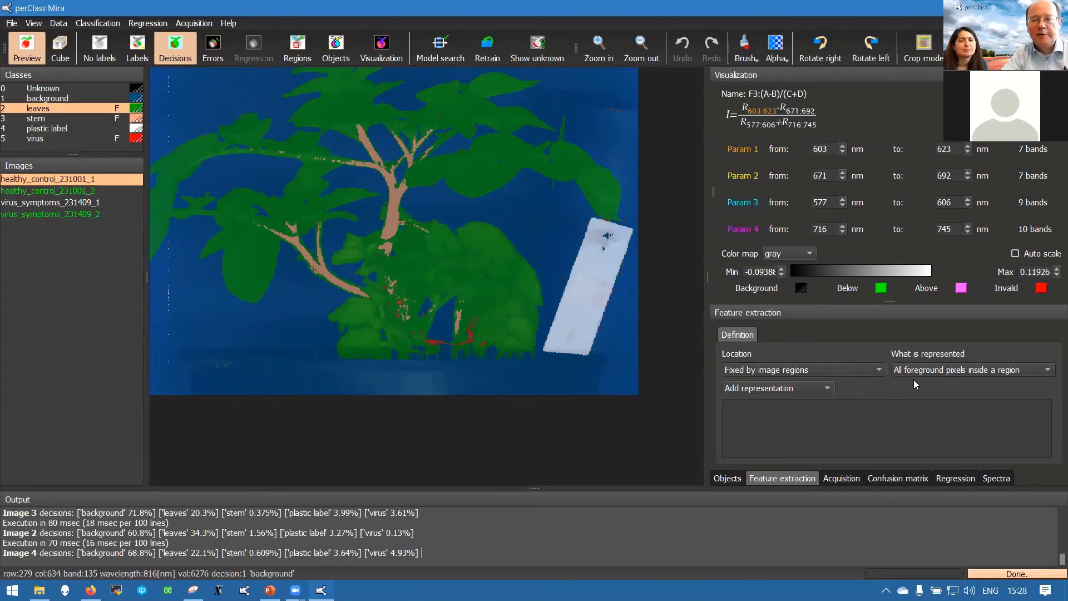
{"action": "left_click", "coordinate": [810, 389]}
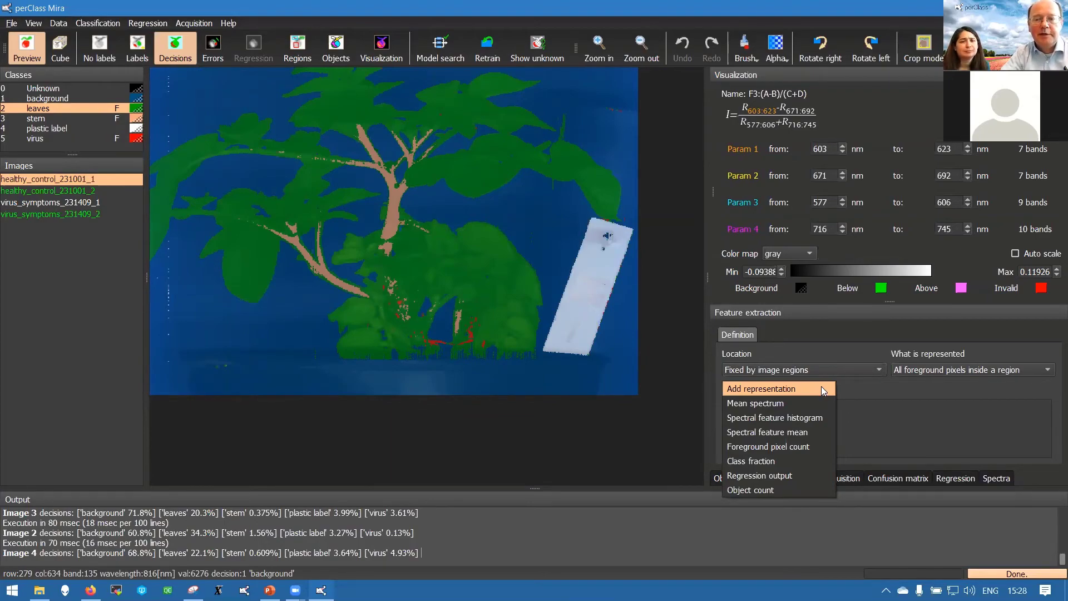
{"action": "left_click", "coordinate": [713, 193]}
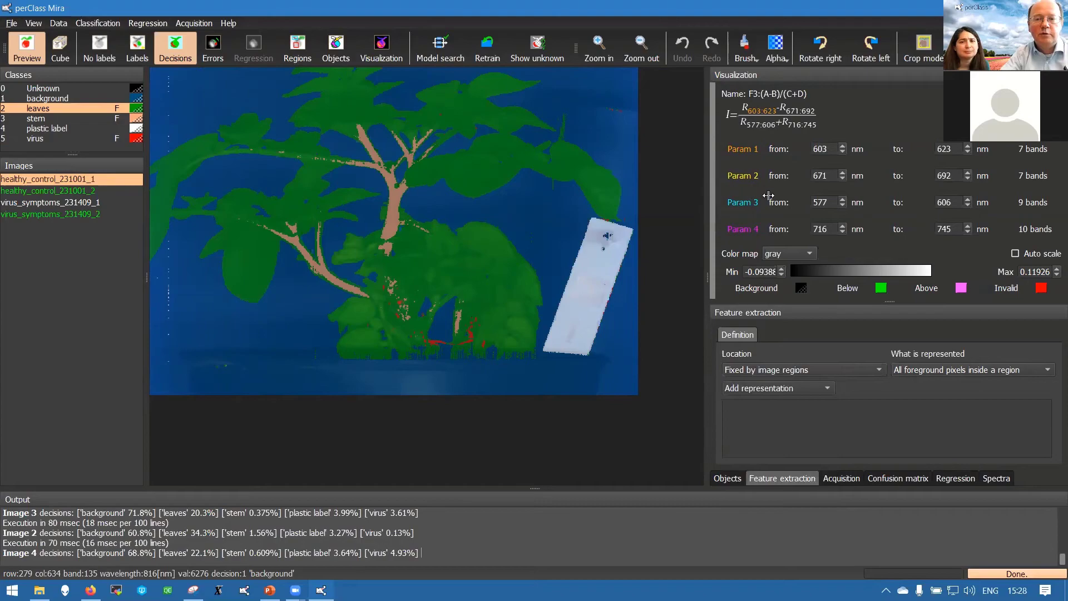
{"action": "left_click_drag", "start_coordinate": [713, 192], "coordinate": [808, 192]}
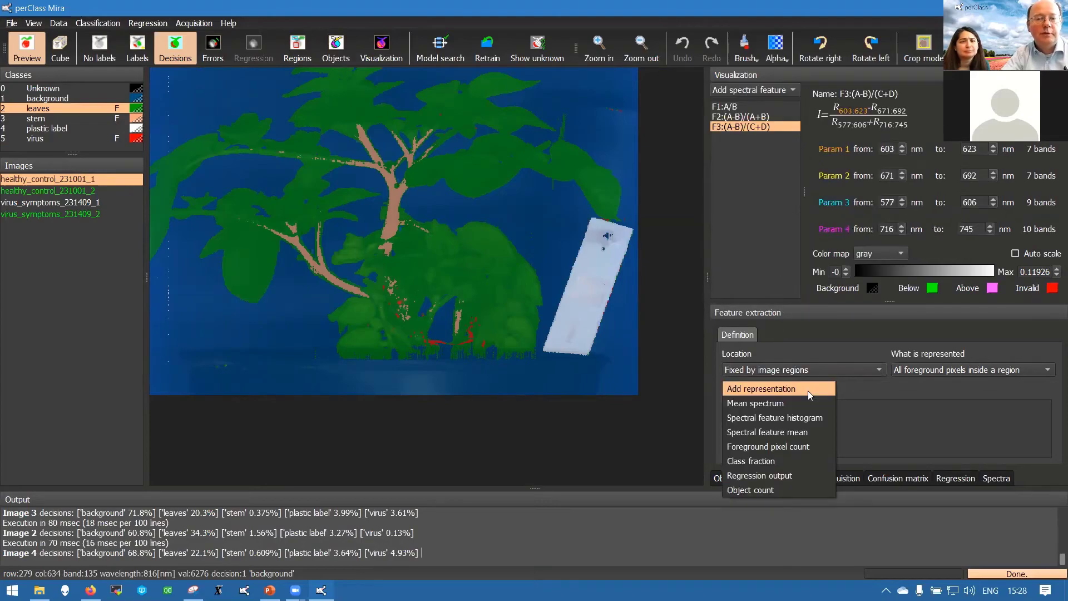
{"action": "left_click", "coordinate": [794, 422]}
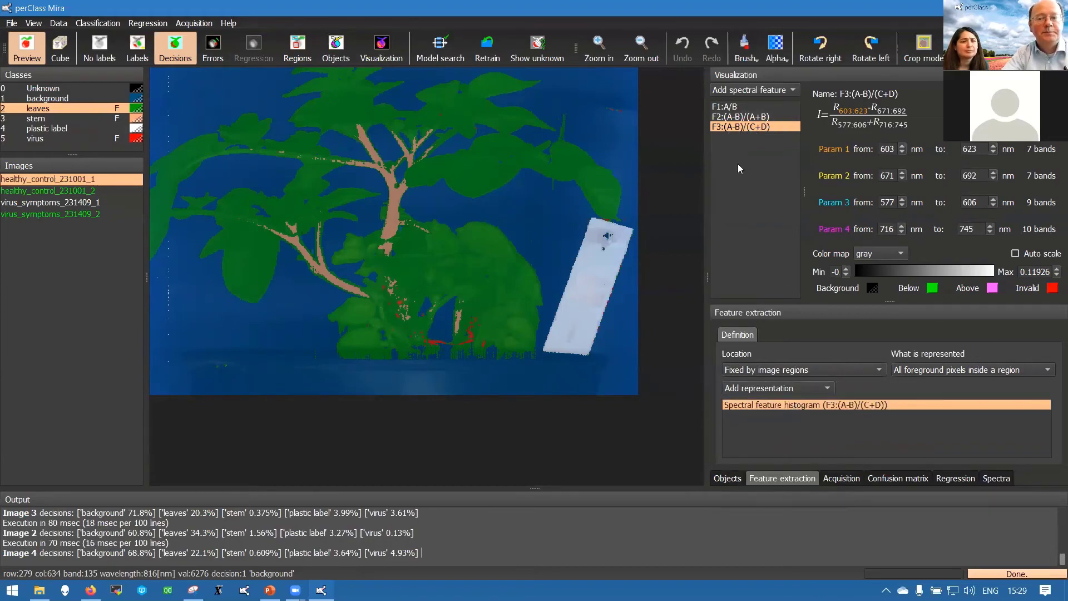
{"action": "left_click", "coordinate": [802, 388]}
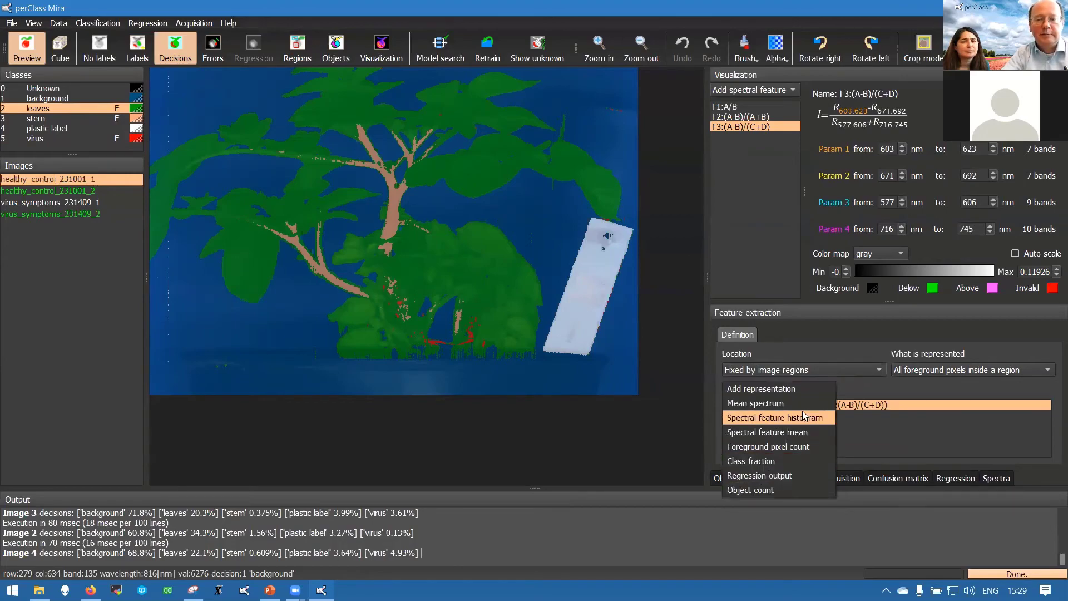
{"action": "left_click", "coordinate": [801, 388]}
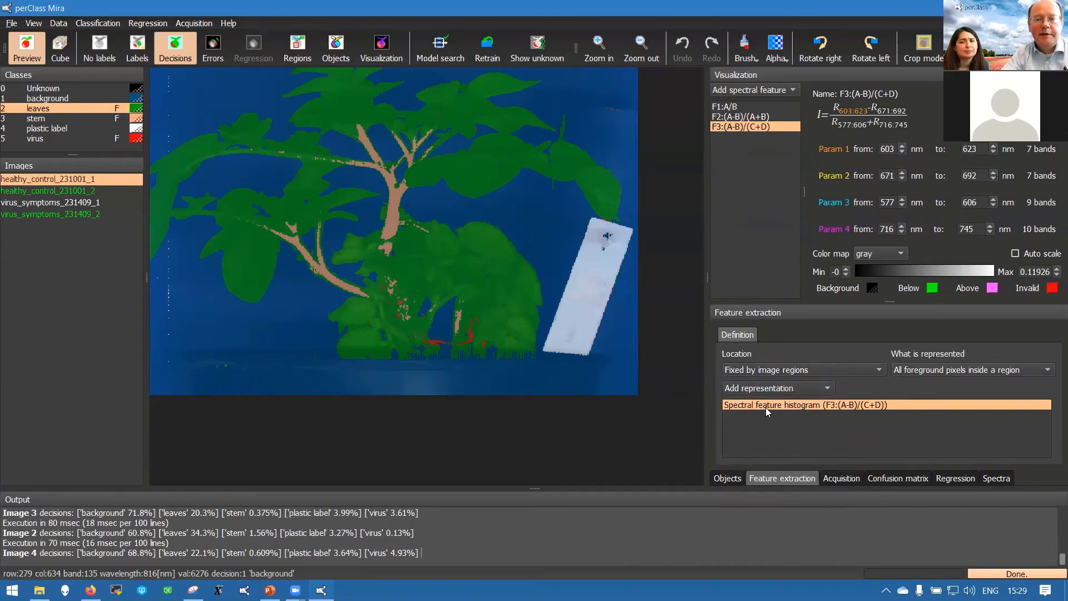
Select all four images, from healthy_control_231001_1 to virus_symptoms_231409_2, and try to export their region features to Excel.
{"action": "left_click", "coordinate": [59, 214], "text": "shift"}
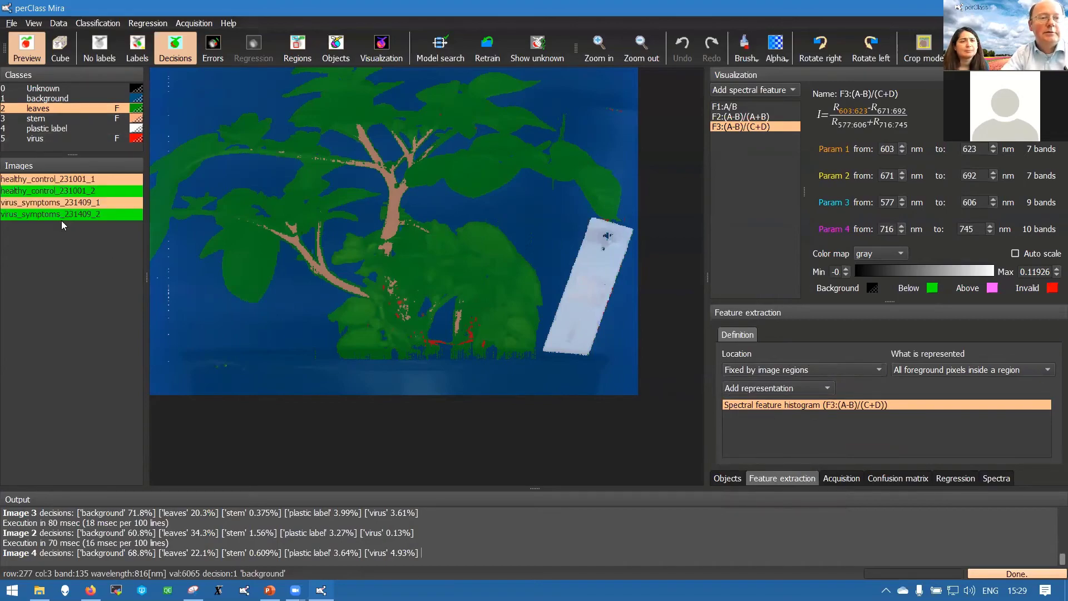
{"action": "left_click", "coordinate": [12, 23]}
{"action": "mouse_move", "coordinate": [137, 154]}
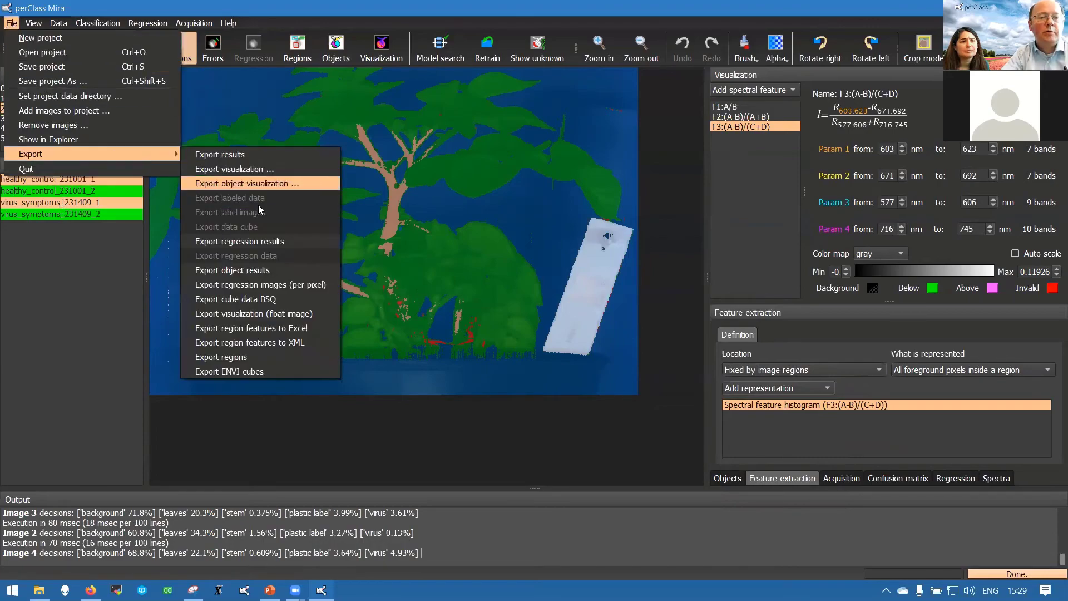
{"action": "left_click", "coordinate": [277, 328]}
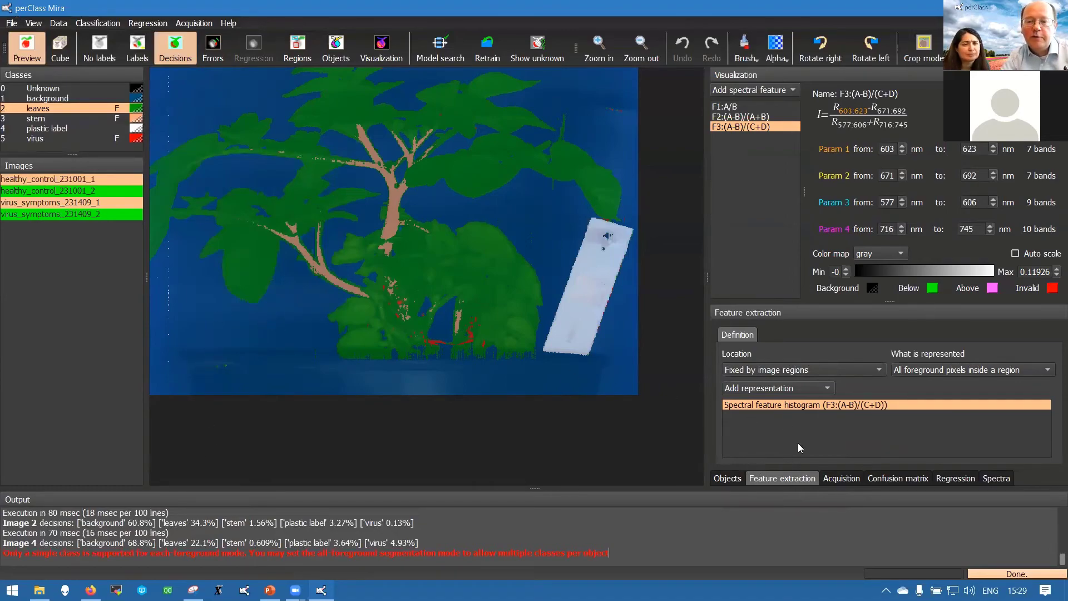
Show the segmented objects and set the object mask to All foreground, comparing it with Each foreground.
{"action": "left_click", "coordinate": [735, 480]}
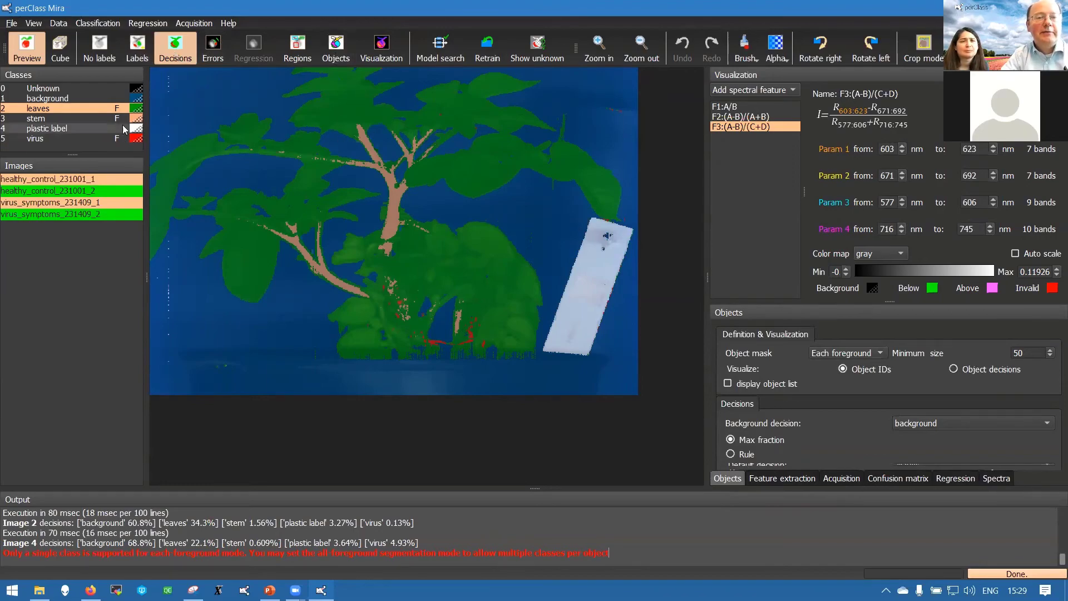
{"action": "left_click", "coordinate": [336, 49]}
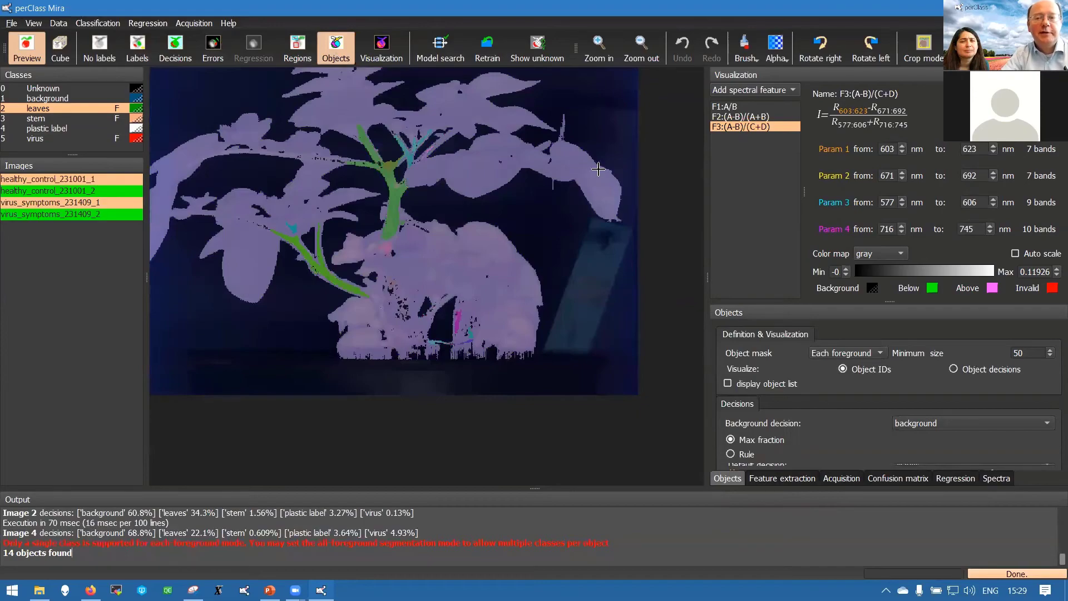
{"action": "left_click", "coordinate": [841, 350]}
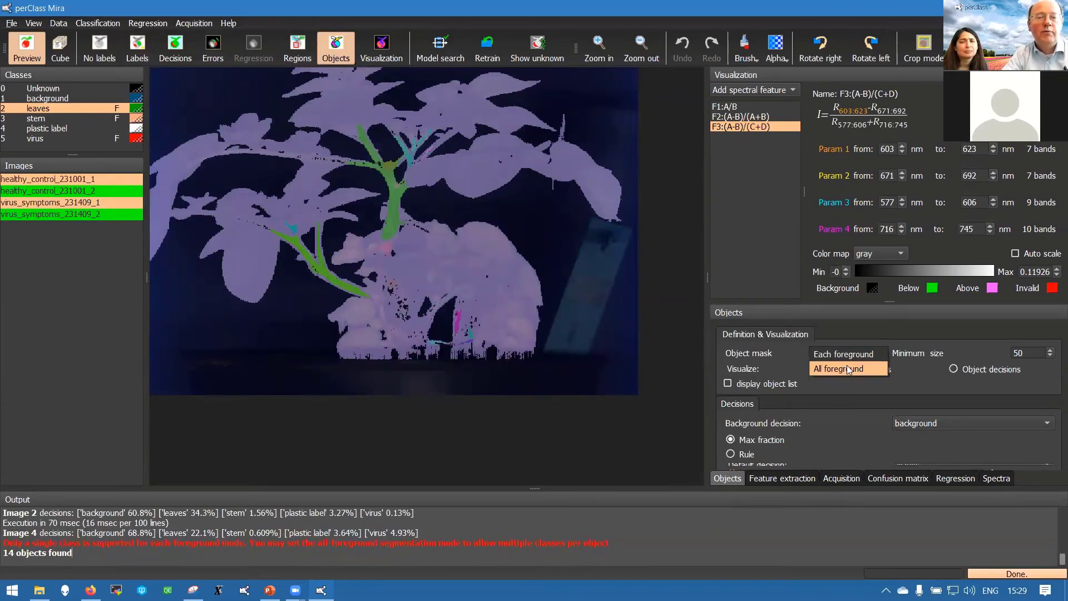
{"action": "left_click", "coordinate": [848, 368]}
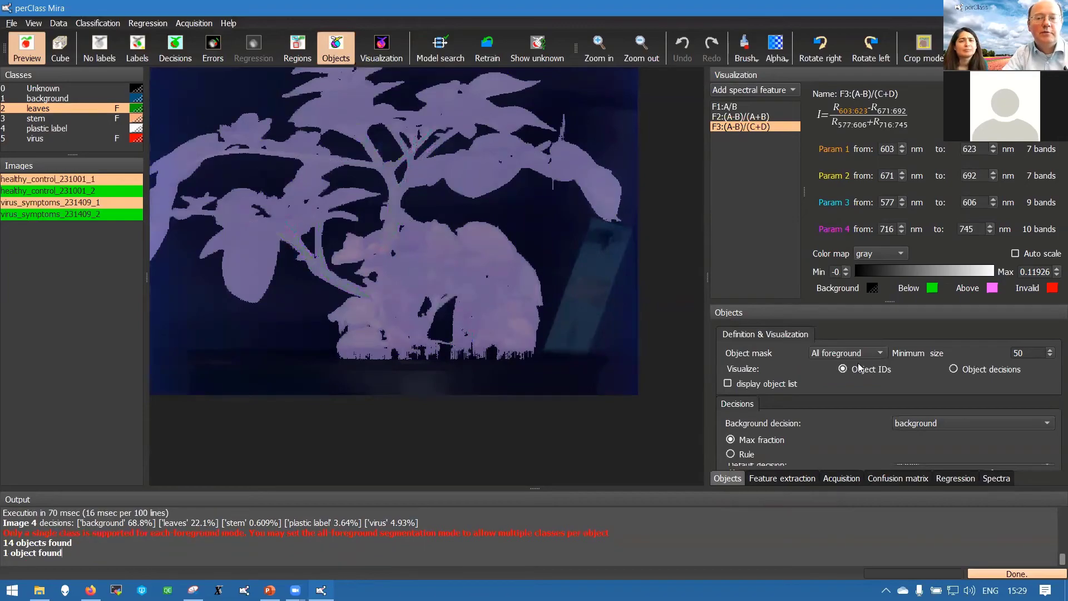
{"action": "left_click", "coordinate": [861, 354]}
{"action": "left_click", "coordinate": [853, 341]}
{"action": "left_click", "coordinate": [852, 348]}
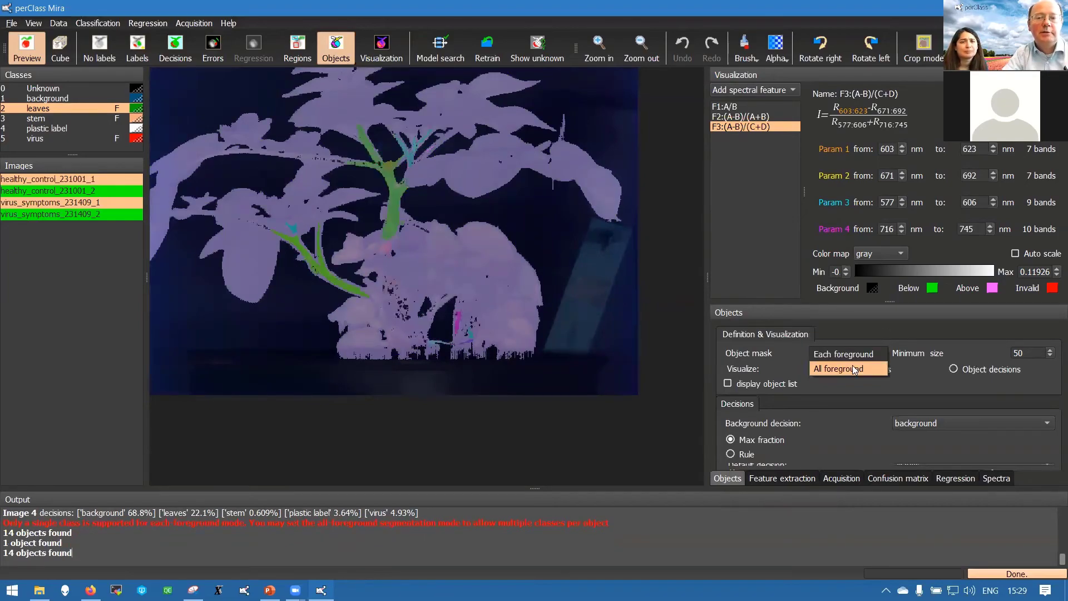
{"action": "left_click", "coordinate": [852, 366]}
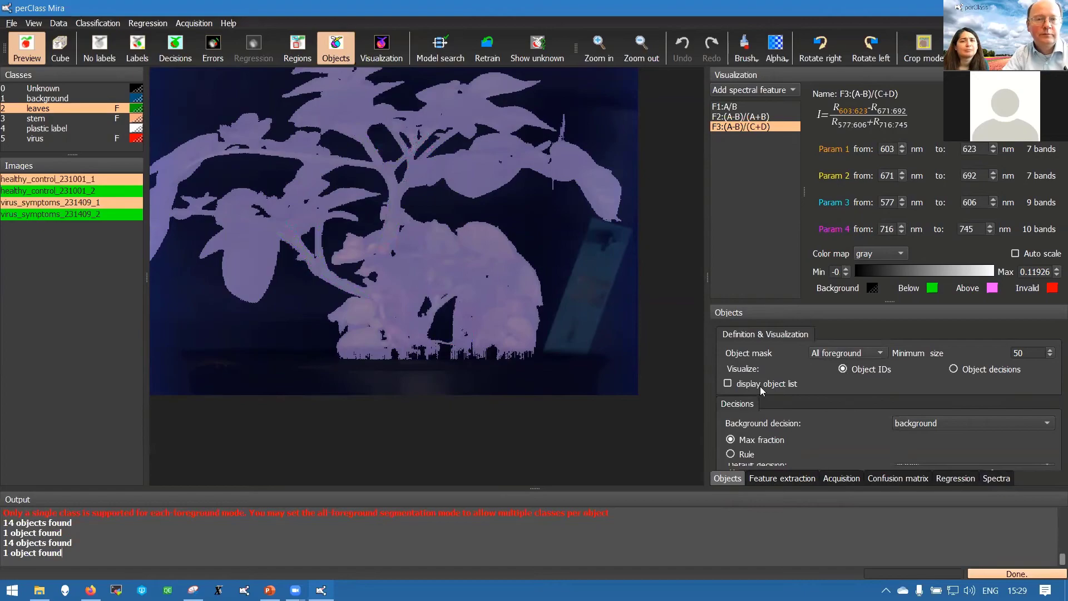
Return to the decisions view and feature extraction definition, and export the selected images' region features to an Excel file named out.
{"action": "left_click", "coordinate": [175, 49]}
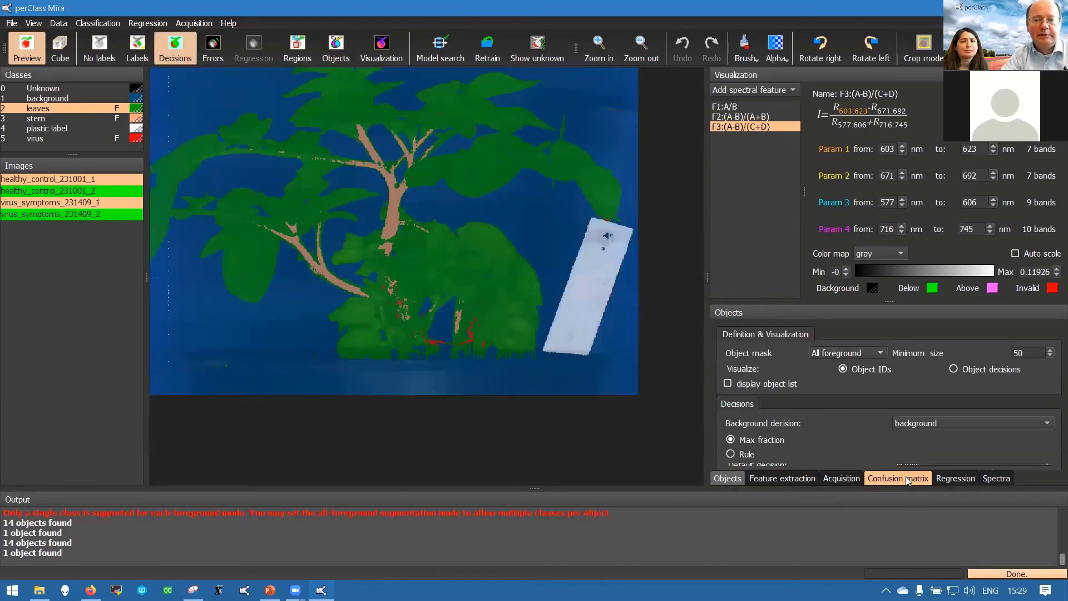
{"action": "left_click", "coordinate": [796, 477]}
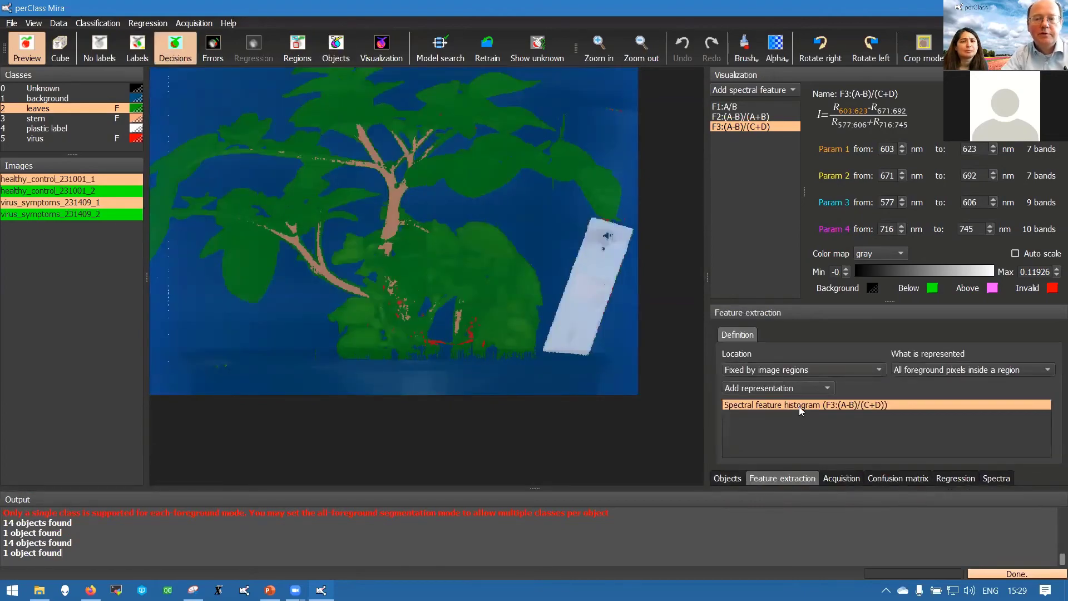
{"action": "left_click", "coordinate": [11, 23]}
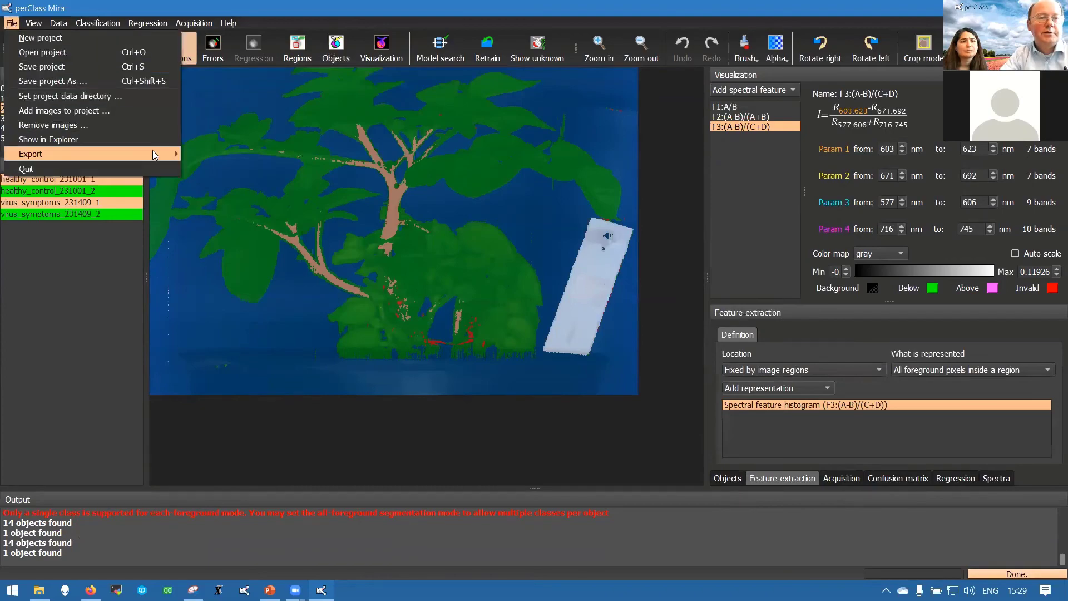
{"action": "mouse_move", "coordinate": [152, 155]}
{"action": "left_click", "coordinate": [315, 327]}
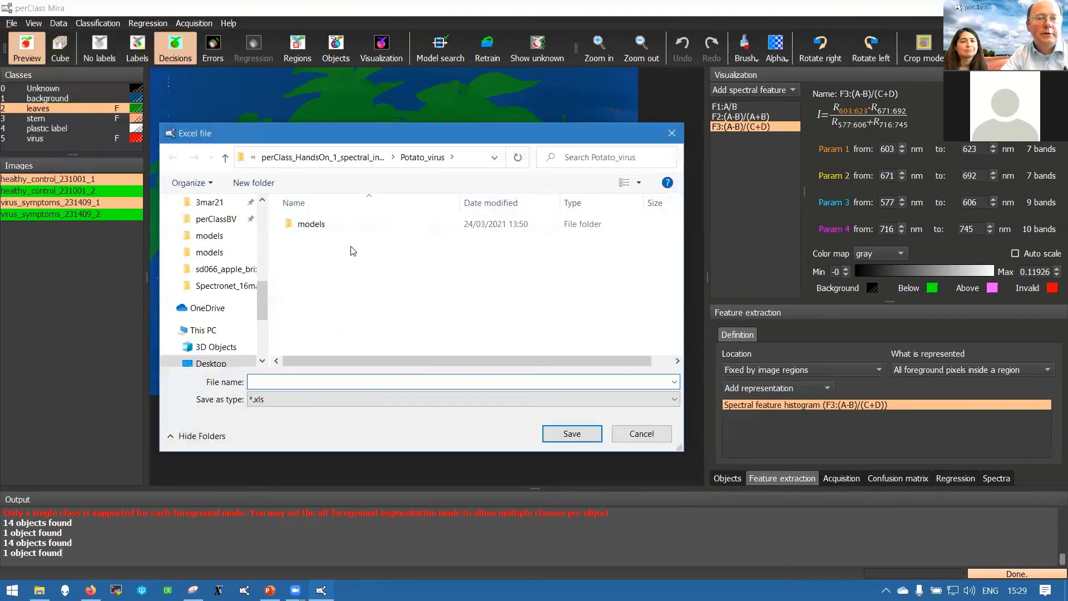
{"action": "type", "text": "out"}
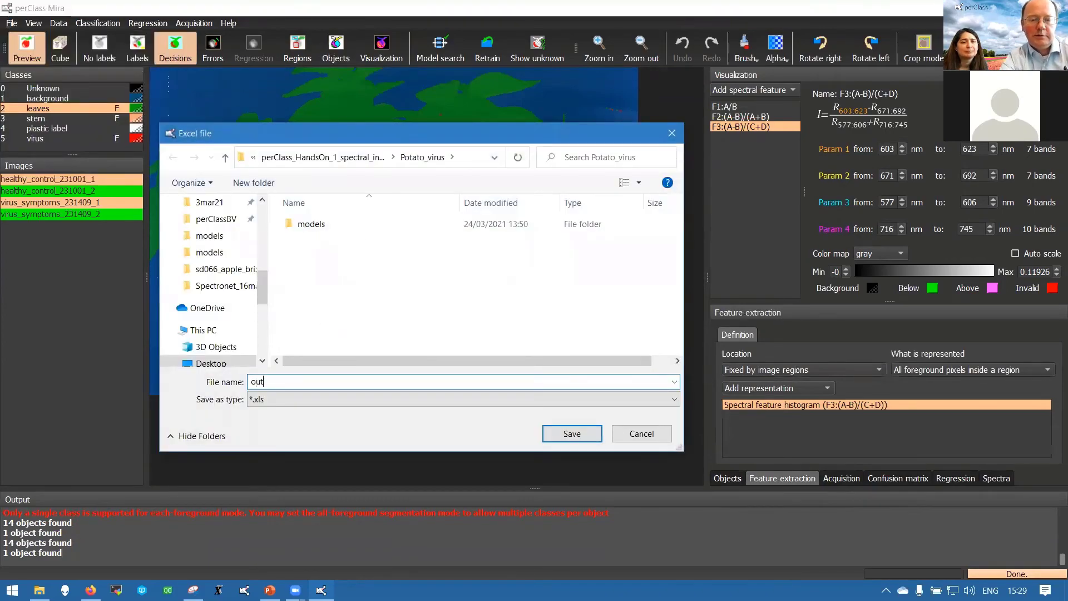
{"action": "key", "text": "Return"}
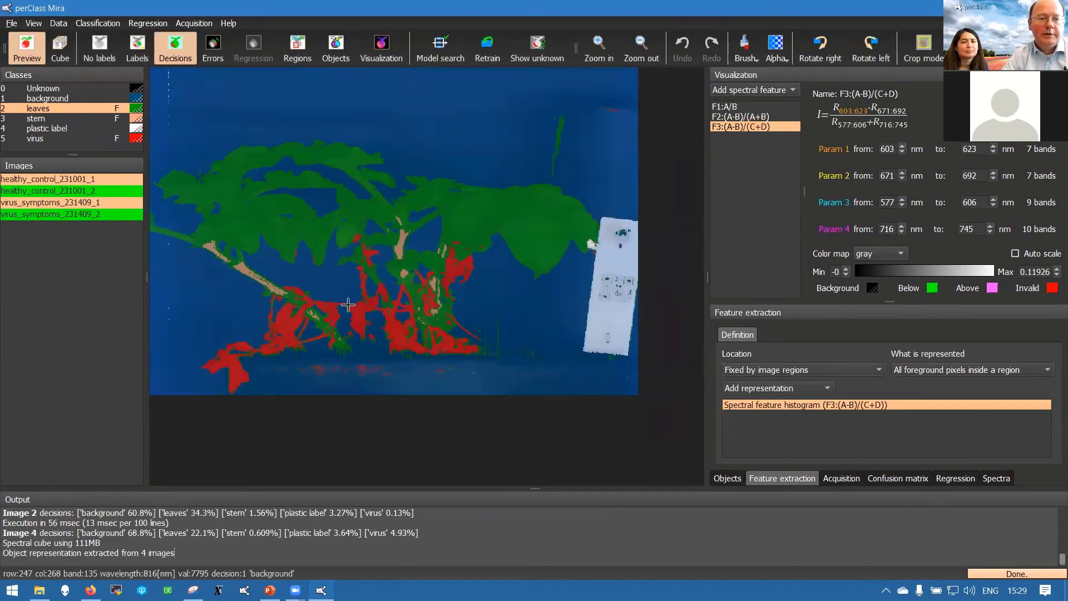
Show the project images' folder in Explorer and open out.xls in Excel.
{"action": "right_click", "coordinate": [103, 213]}
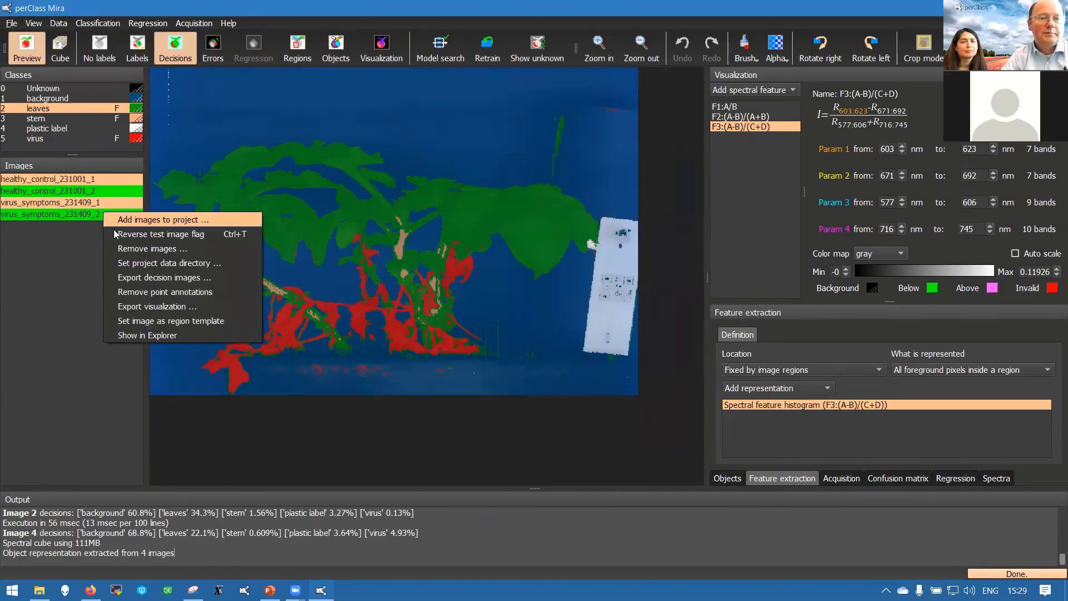
{"action": "left_click", "coordinate": [151, 336]}
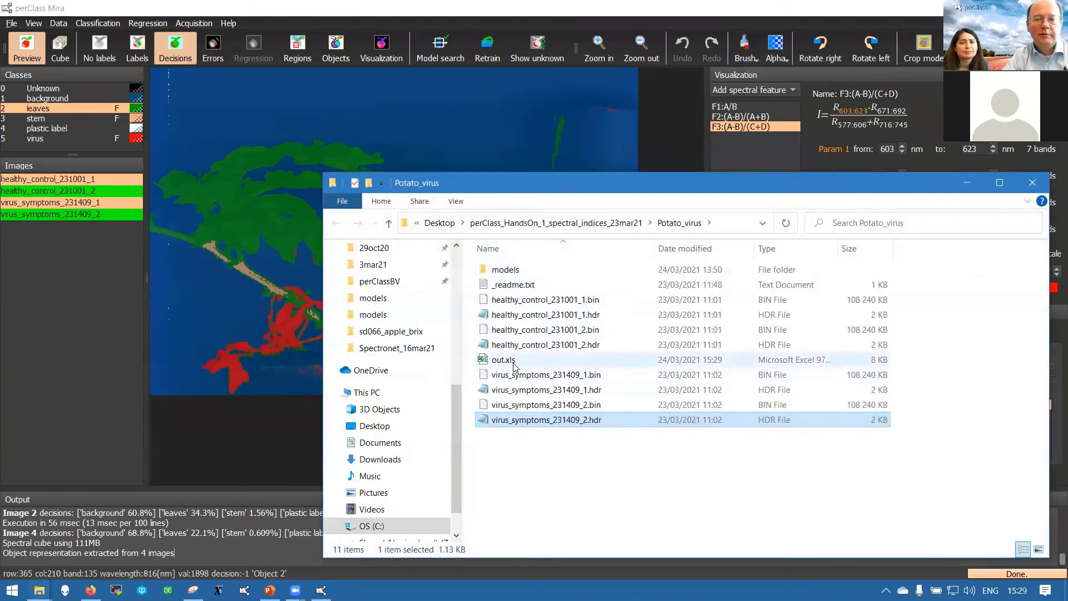
{"action": "double_click", "coordinate": [504, 360]}
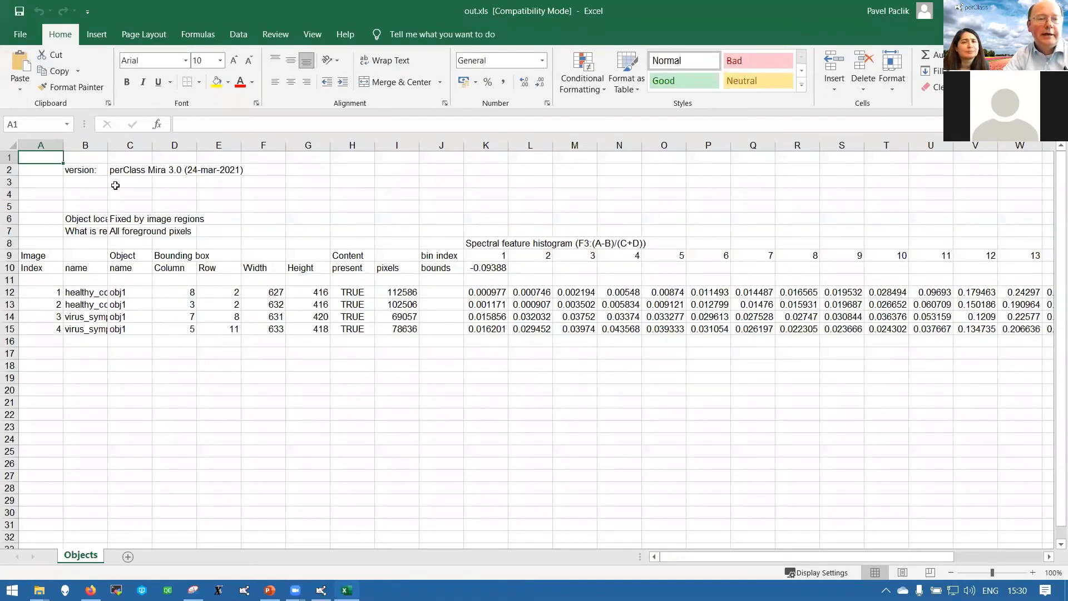
Widen column B to fit the full image names and examine the bounding box values of the four regions.
{"action": "left_click_drag", "start_coordinate": [108, 146], "coordinate": [187, 145]}
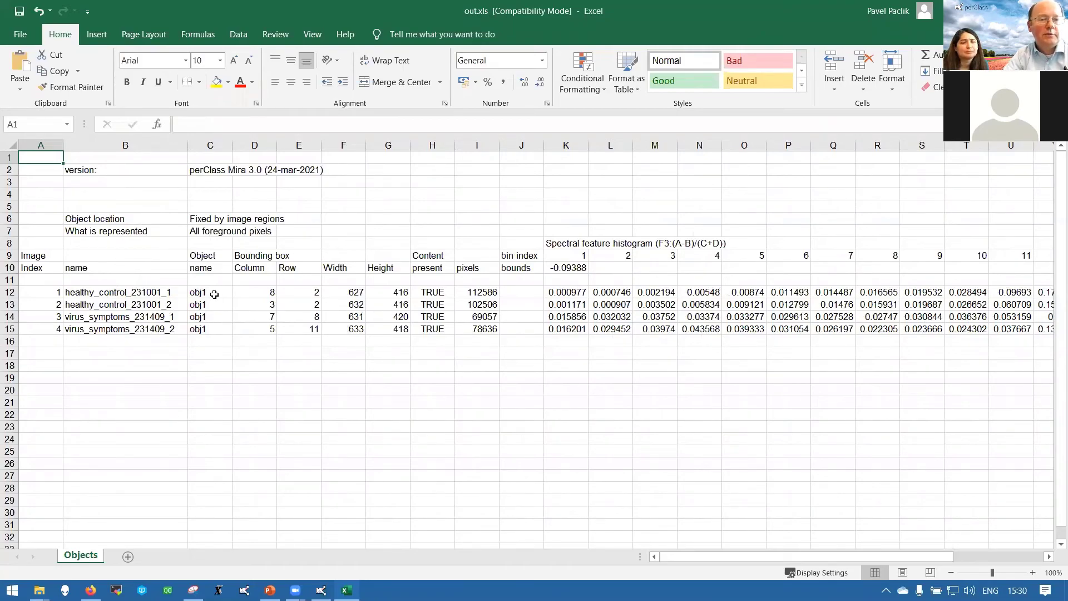
{"action": "left_click_drag", "start_coordinate": [269, 293], "coordinate": [332, 332]}
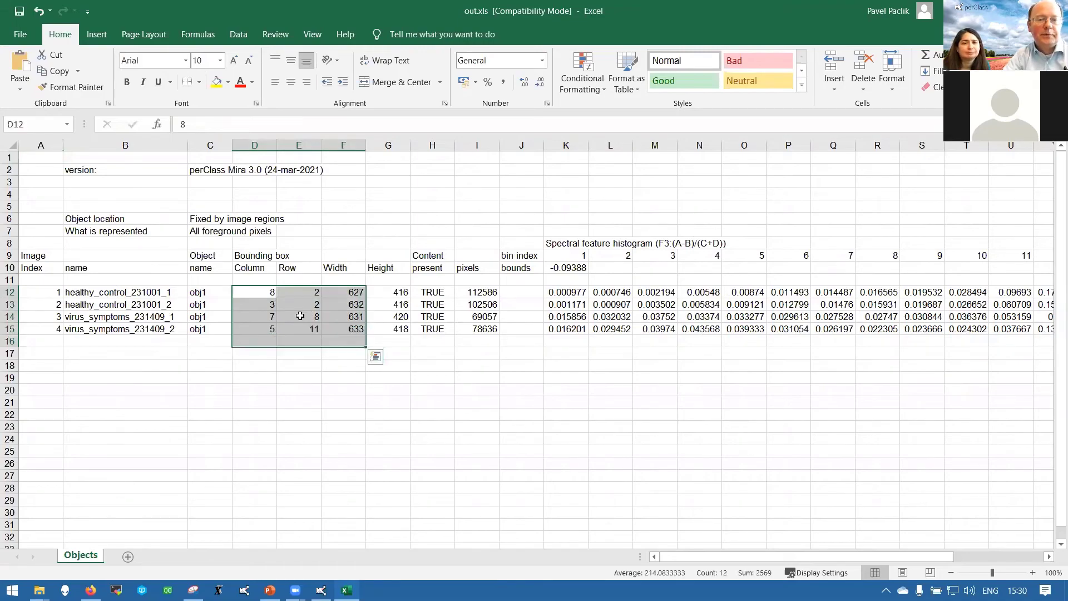
{"action": "left_click", "coordinate": [275, 296]}
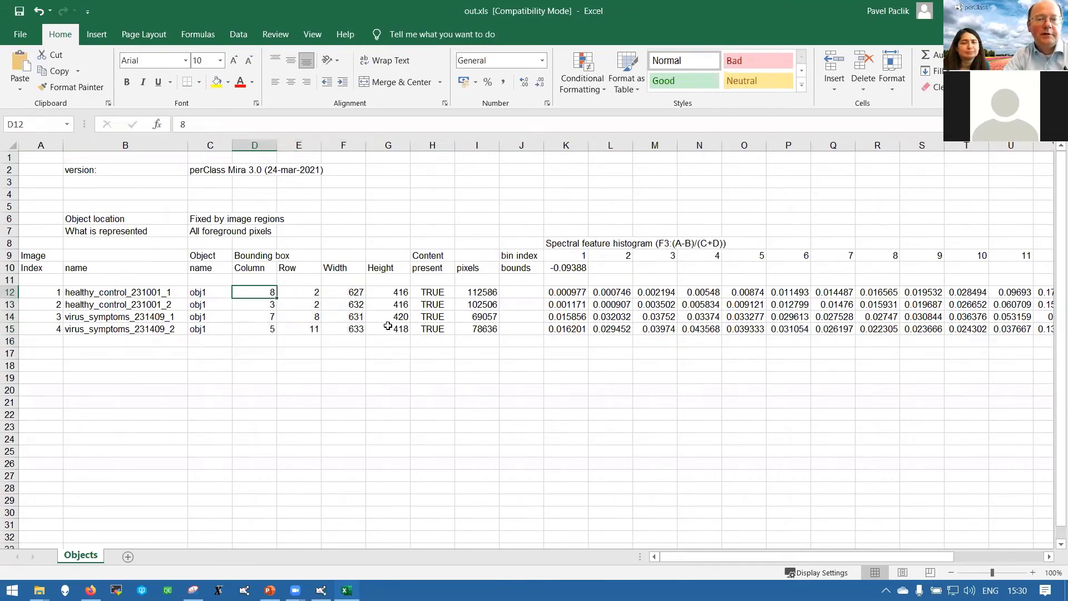
Insert a 2-D line chart of the spectral feature histogram values in K12:AD15.
{"action": "left_click", "coordinate": [566, 292]}
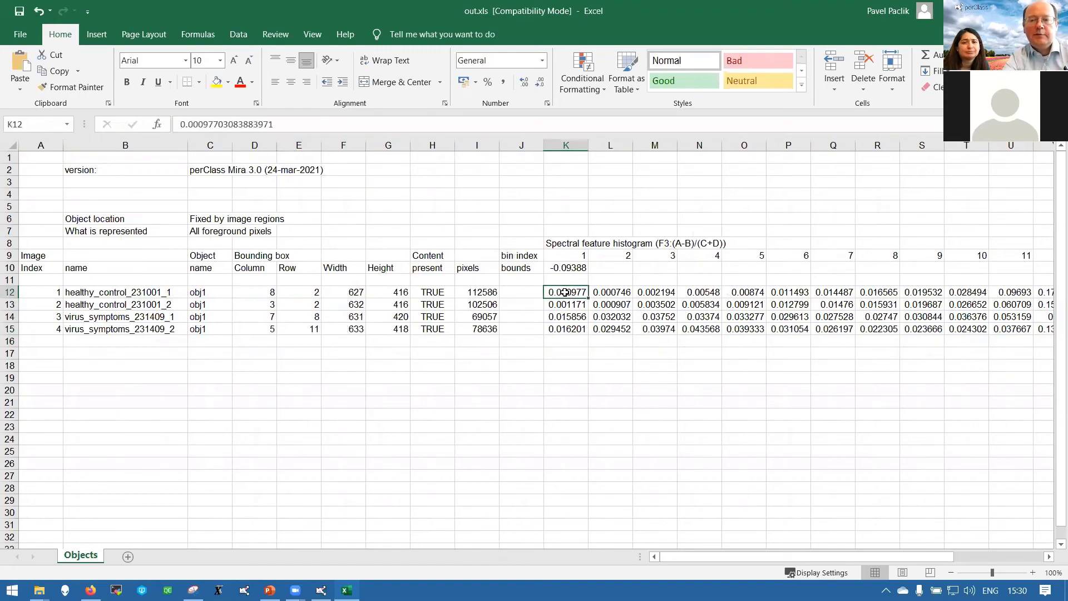
{"action": "key", "text": "ctrl+shift+Down"}
{"action": "key", "text": "ctrl+shift+Right"}
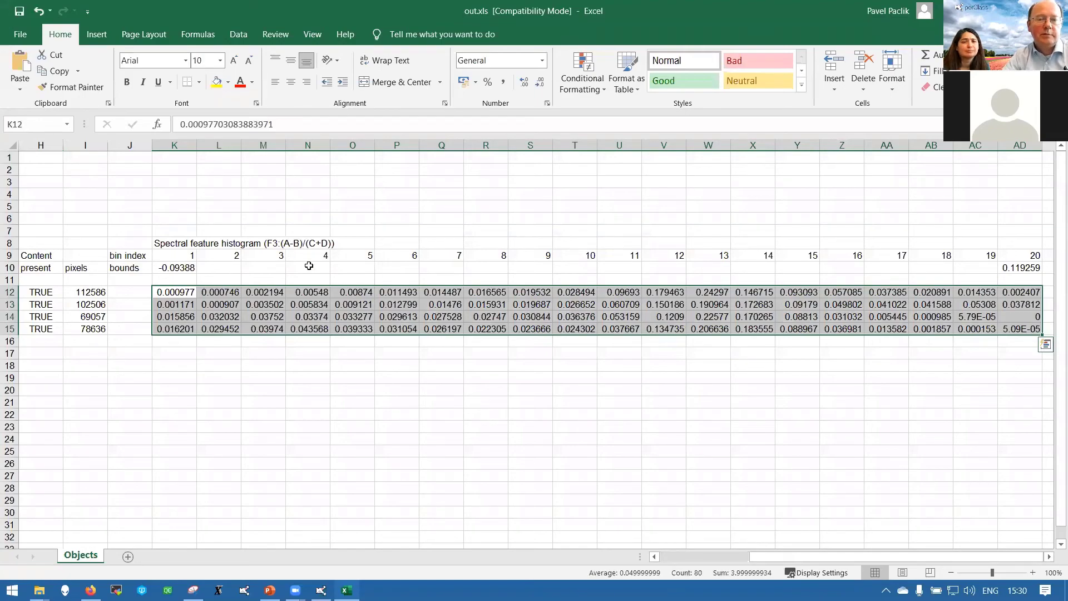
{"action": "left_click", "coordinate": [96, 34]}
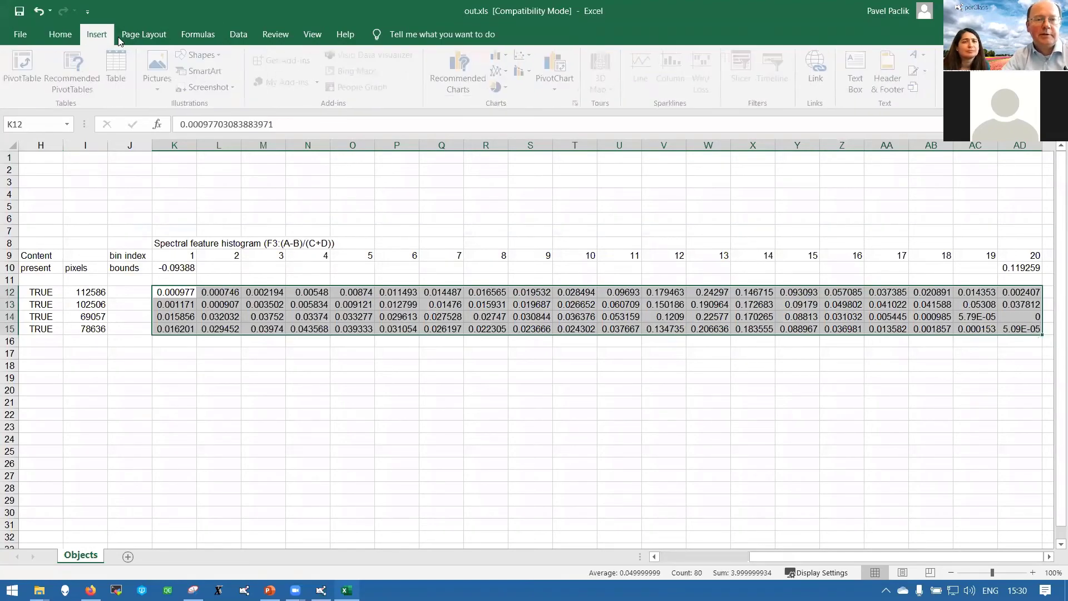
{"action": "left_click", "coordinate": [500, 71]}
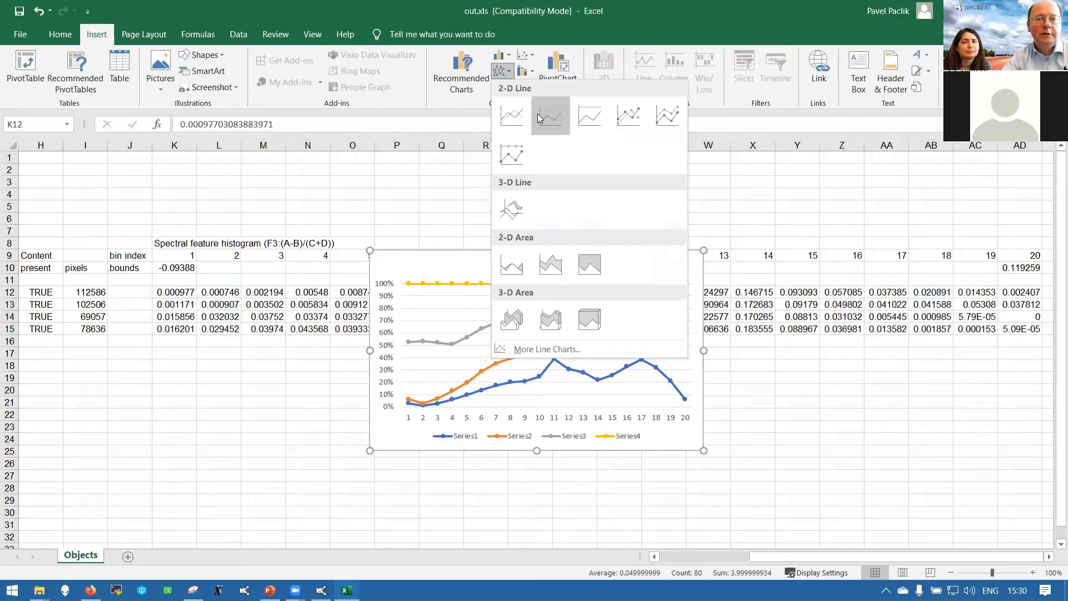
{"action": "left_click", "coordinate": [509, 114]}
Move the line chart below the histogram table, widen it to about column V, and extend its upper edge to about row 4.
{"action": "left_click_drag", "start_coordinate": [501, 260], "coordinate": [370, 344]}
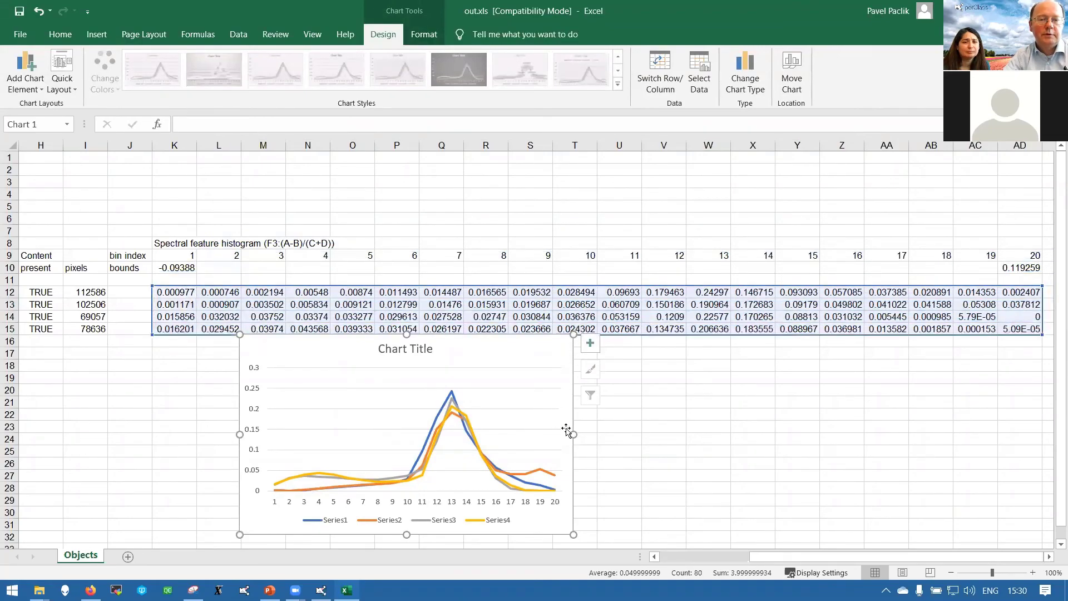
{"action": "left_click_drag", "start_coordinate": [576, 434], "coordinate": [680, 434]}
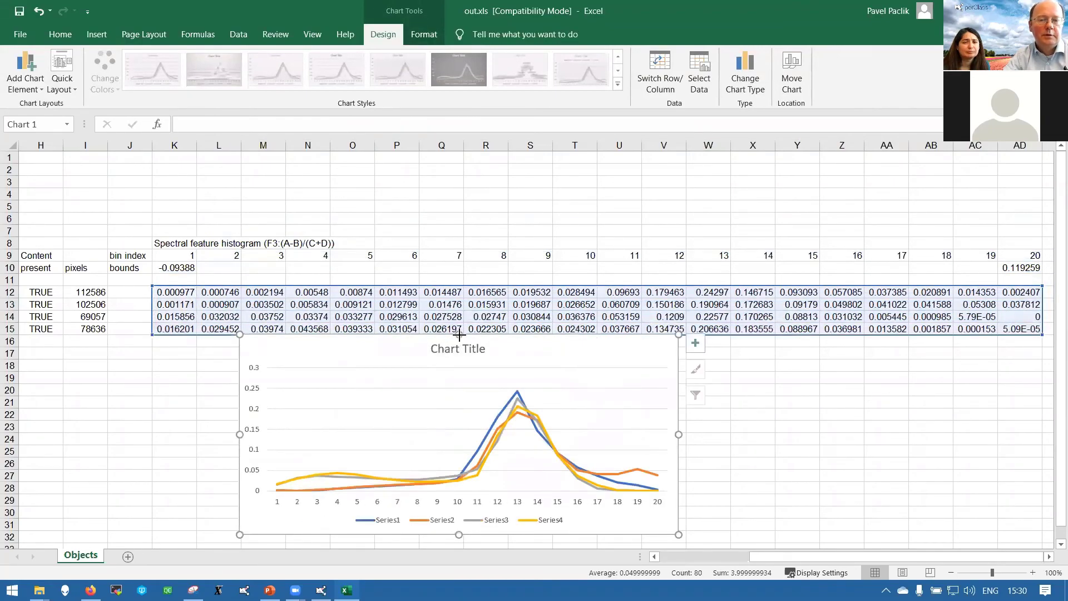
{"action": "left_click_drag", "start_coordinate": [459, 335], "coordinate": [459, 195]}
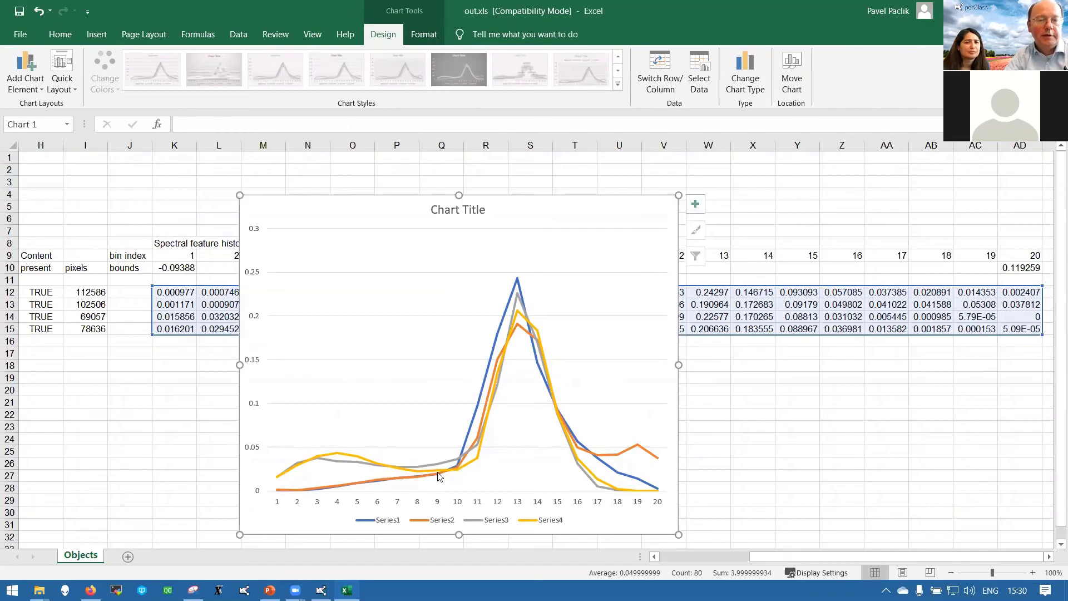
Shrink the line chart to start at about M19, clear of the histogram table, and select the first bin's bound in K10.
{"action": "left_click", "coordinate": [187, 363]}
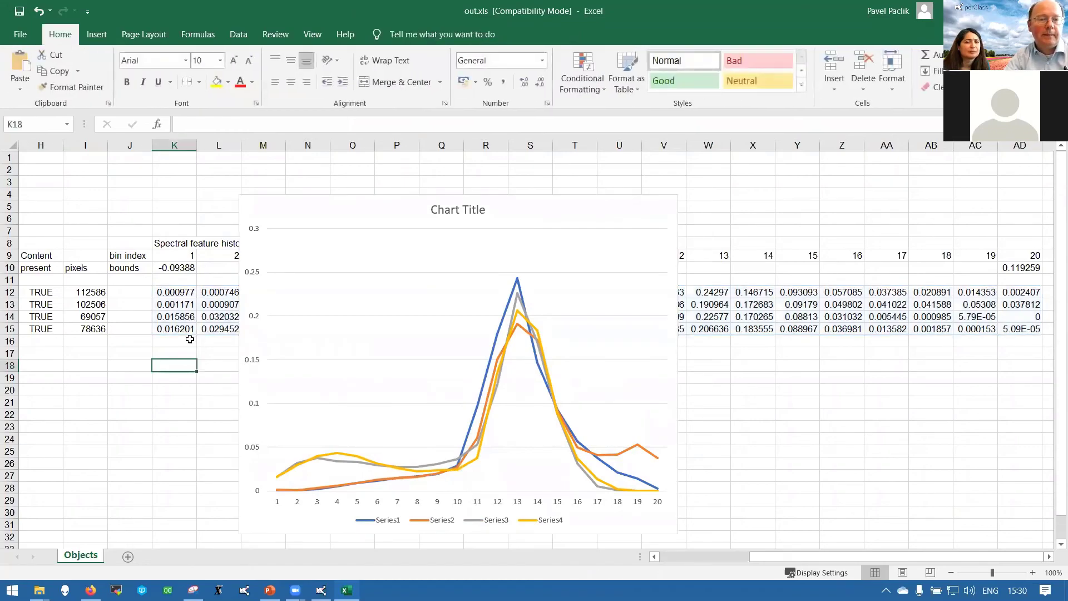
{"action": "left_click", "coordinate": [271, 220]}
{"action": "left_click_drag", "start_coordinate": [239, 196], "coordinate": [264, 370]}
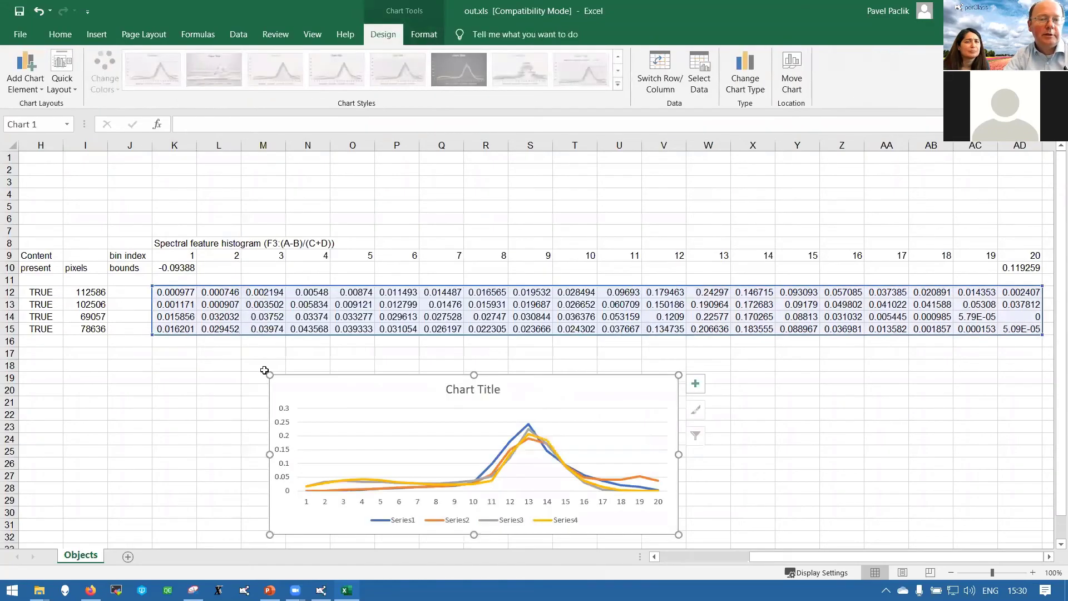
{"action": "left_click", "coordinate": [182, 267]}
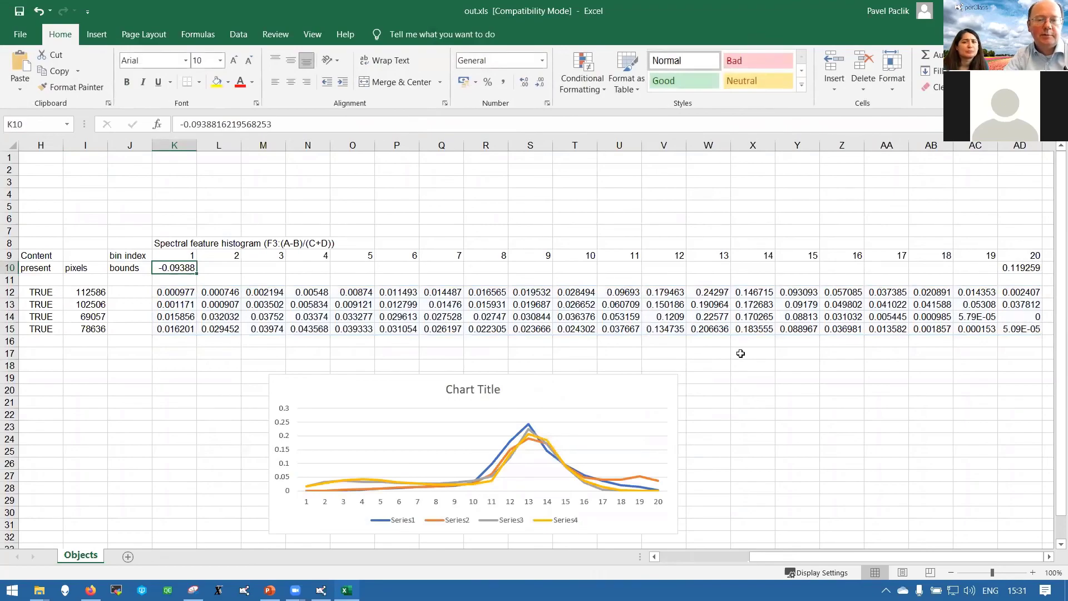
Switch to perClass Mira and review the index formulas available for adding a spectral feature.
{"action": "key", "text": "alt+Tab"}
{"action": "key", "text": "alt+Tab"}
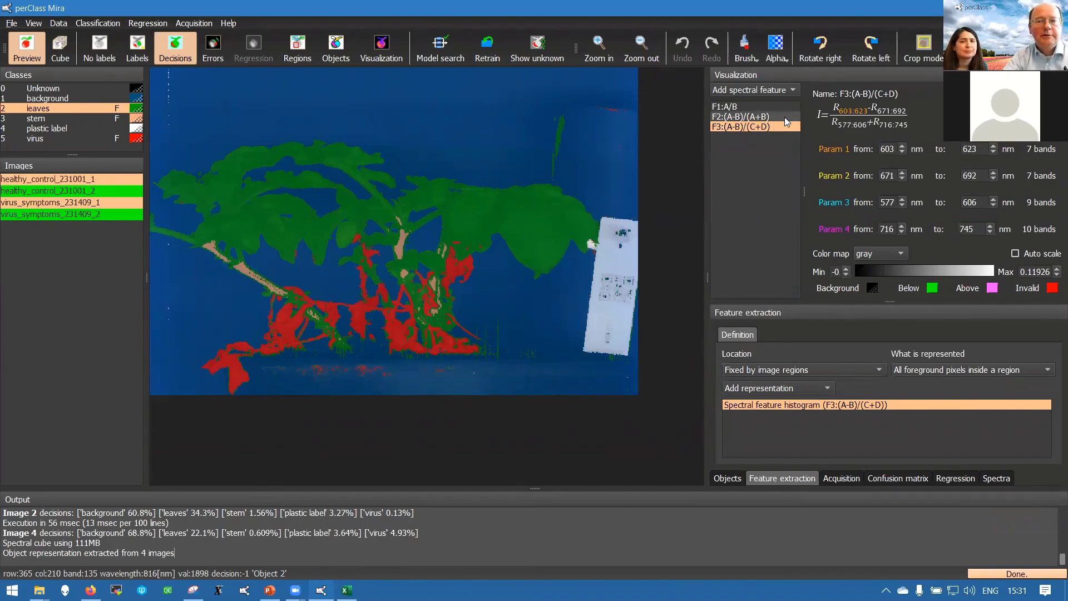
{"action": "left_click", "coordinate": [790, 90]}
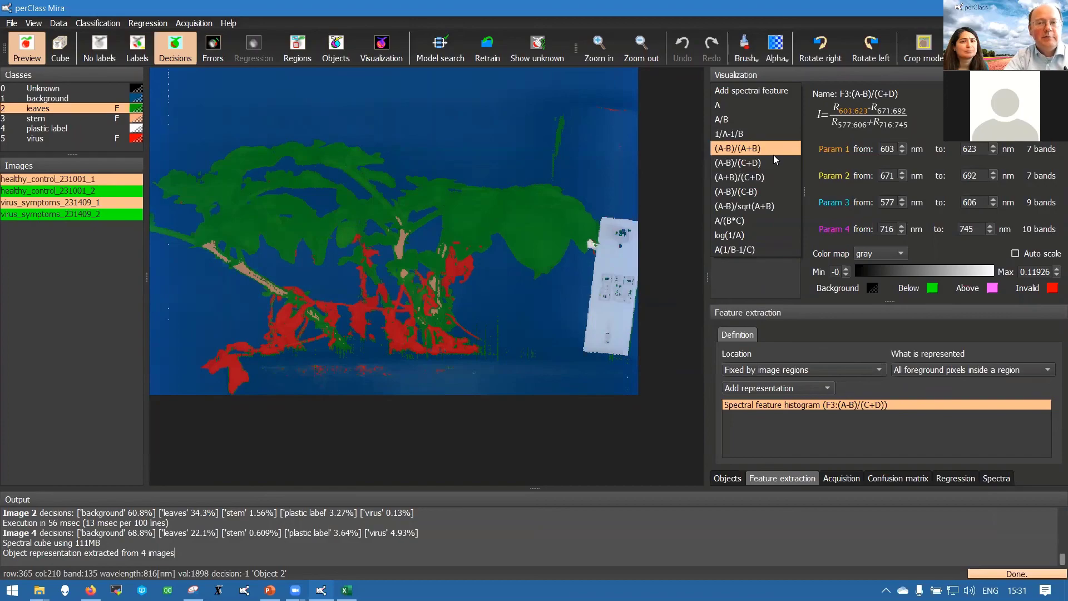
{"action": "left_click", "coordinate": [787, 91]}
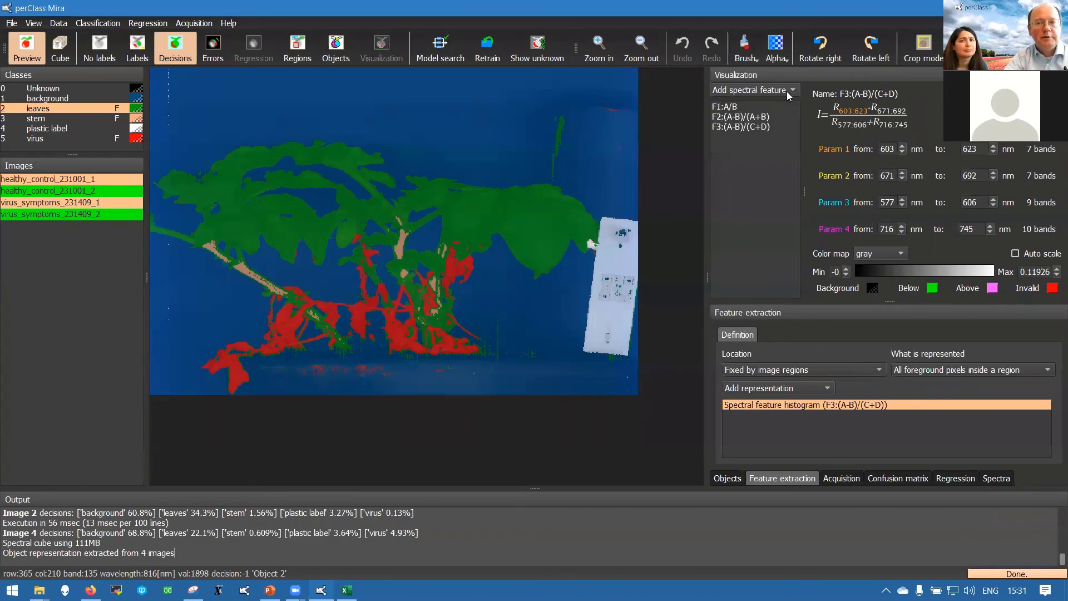
Visualize spectral feature F2:(A-B)/(A+B) and, on the spectra plot, shift and narrow its Param 1 band to about 634–673 nm.
{"action": "left_click", "coordinate": [770, 118]}
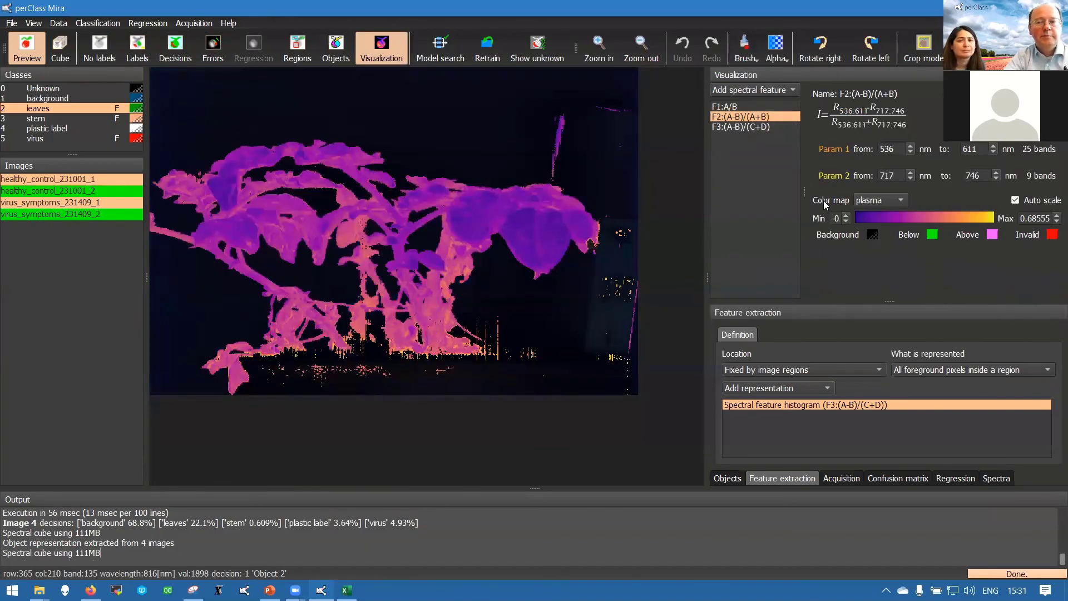
{"action": "left_click", "coordinate": [989, 479]}
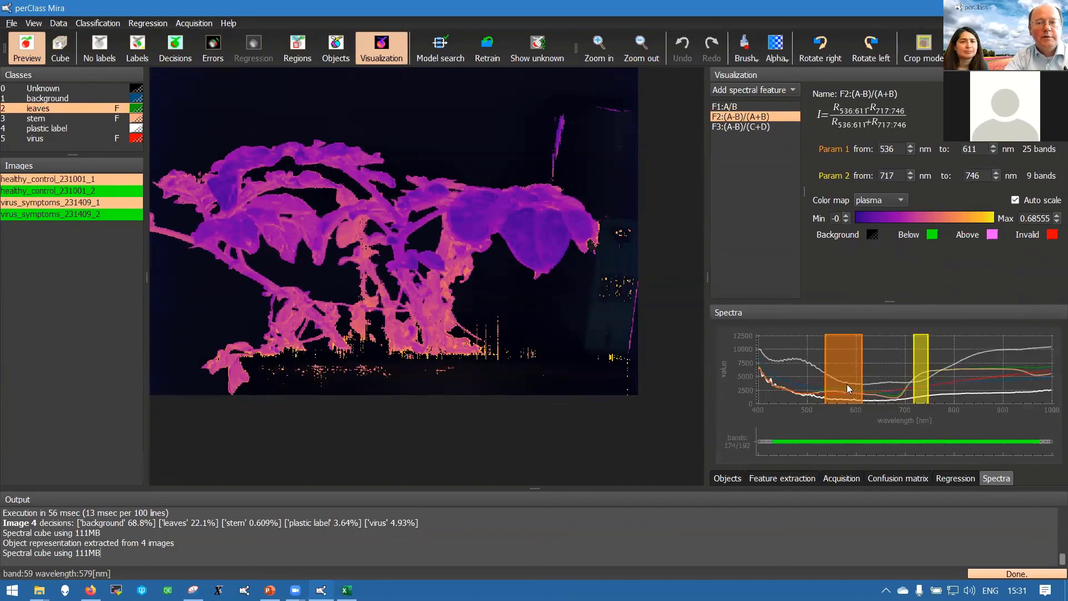
{"action": "left_click_drag", "start_coordinate": [845, 382], "coordinate": [864, 398]}
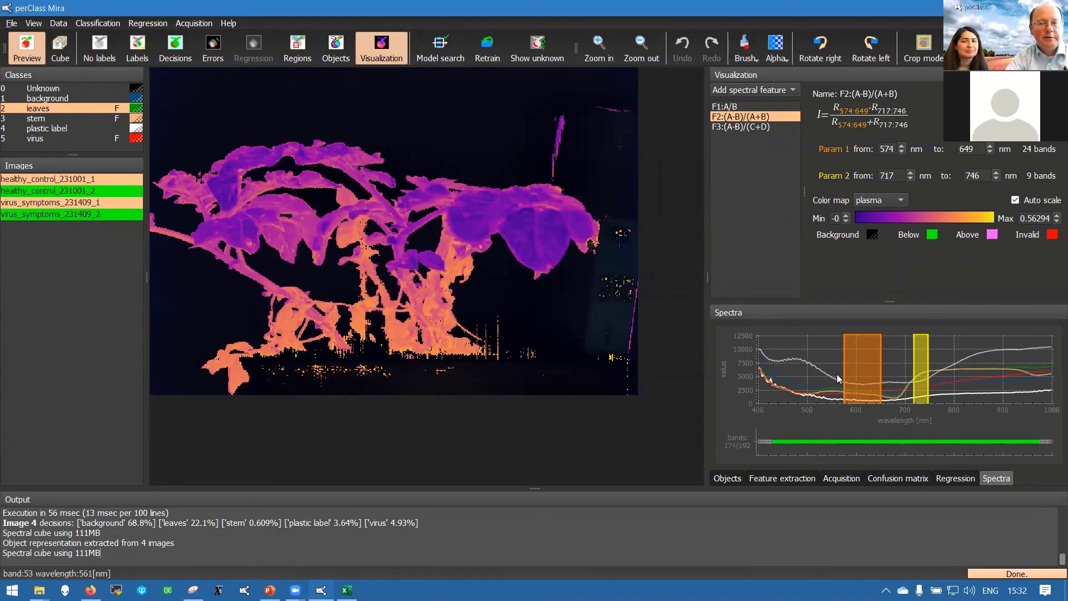
{"action": "left_click_drag", "start_coordinate": [845, 373], "coordinate": [882, 373]}
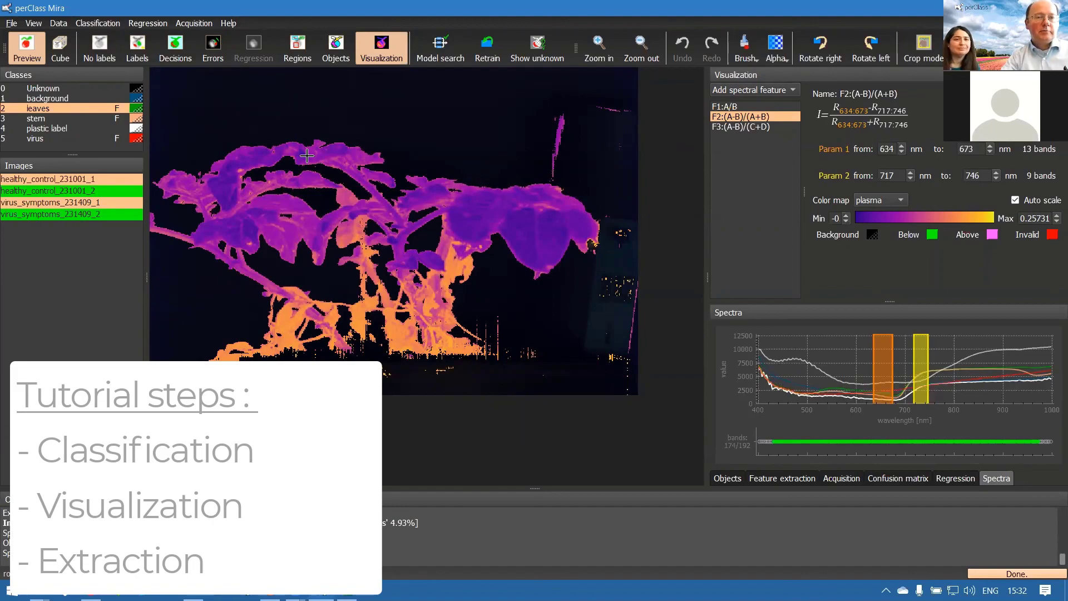
Review the labels, the classification decisions and the F2 index visualization of image healthy_control_231001_1.
{"action": "left_click", "coordinate": [137, 50]}
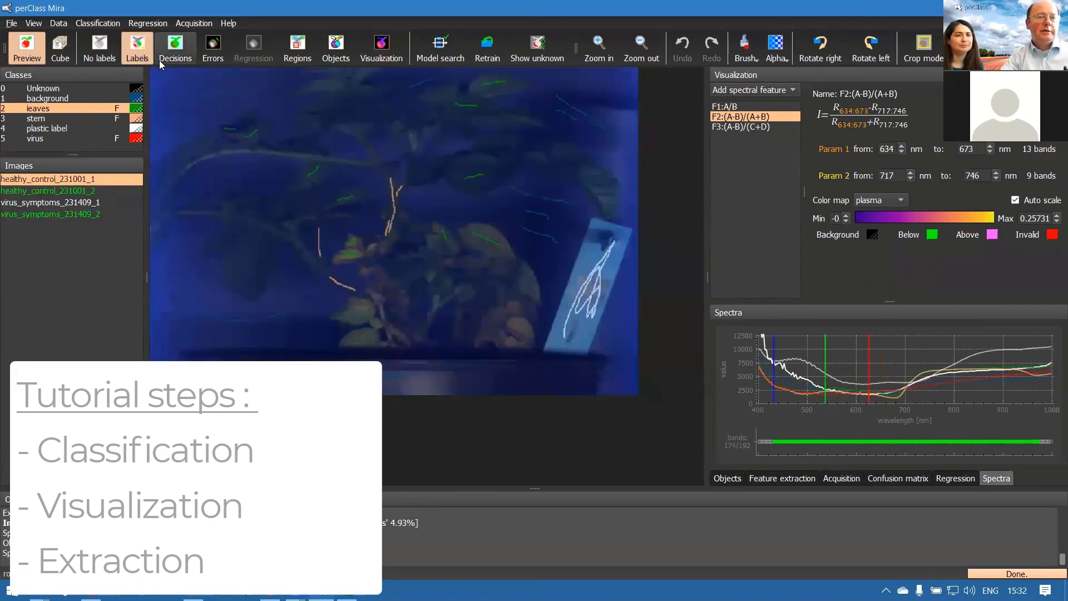
{"action": "left_click", "coordinate": [179, 58]}
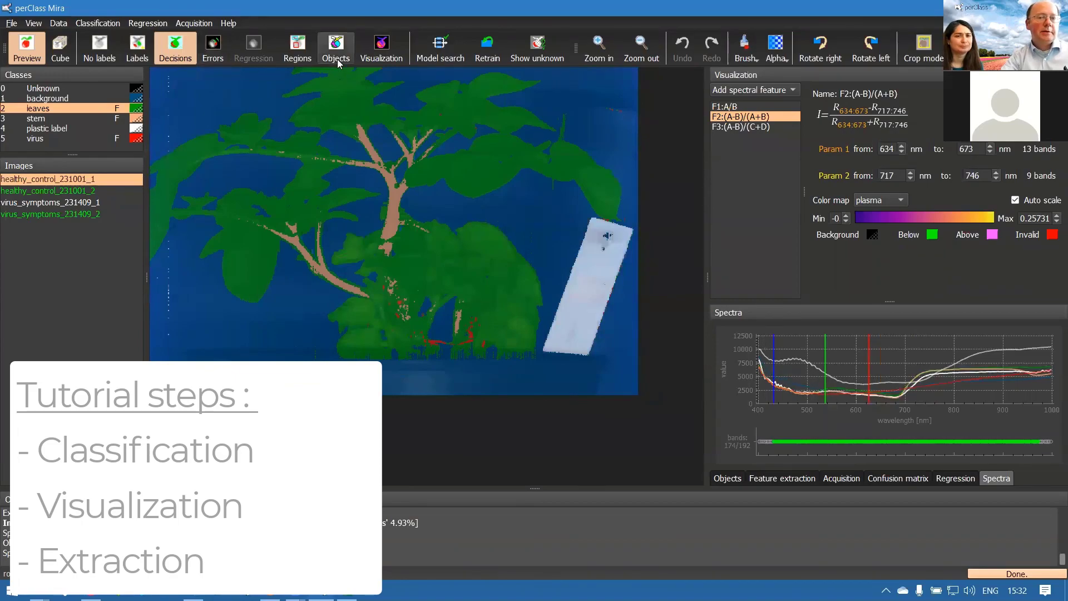
{"action": "left_click", "coordinate": [382, 50]}
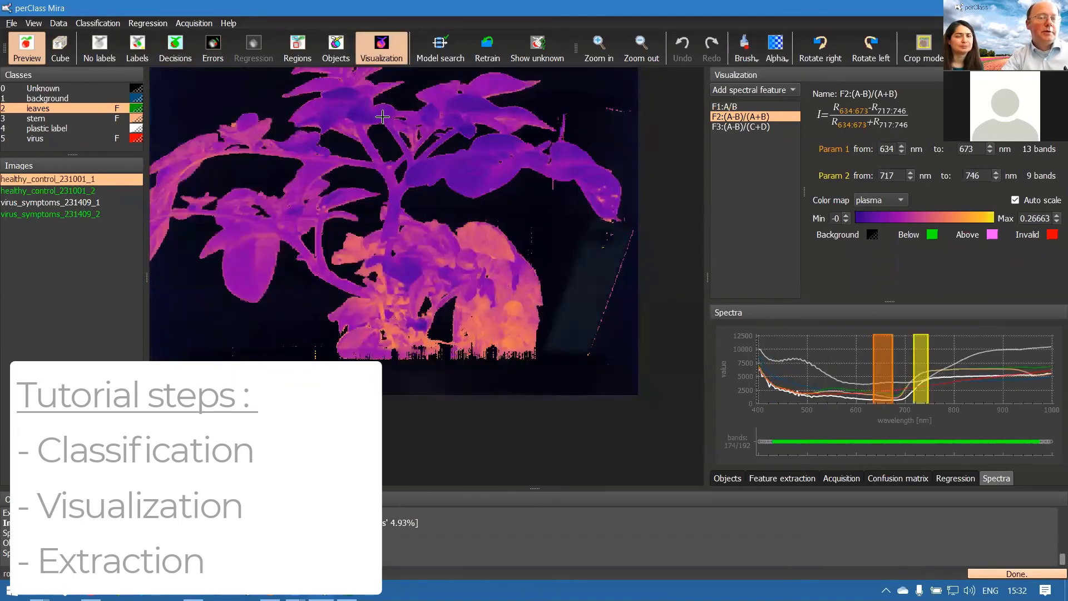